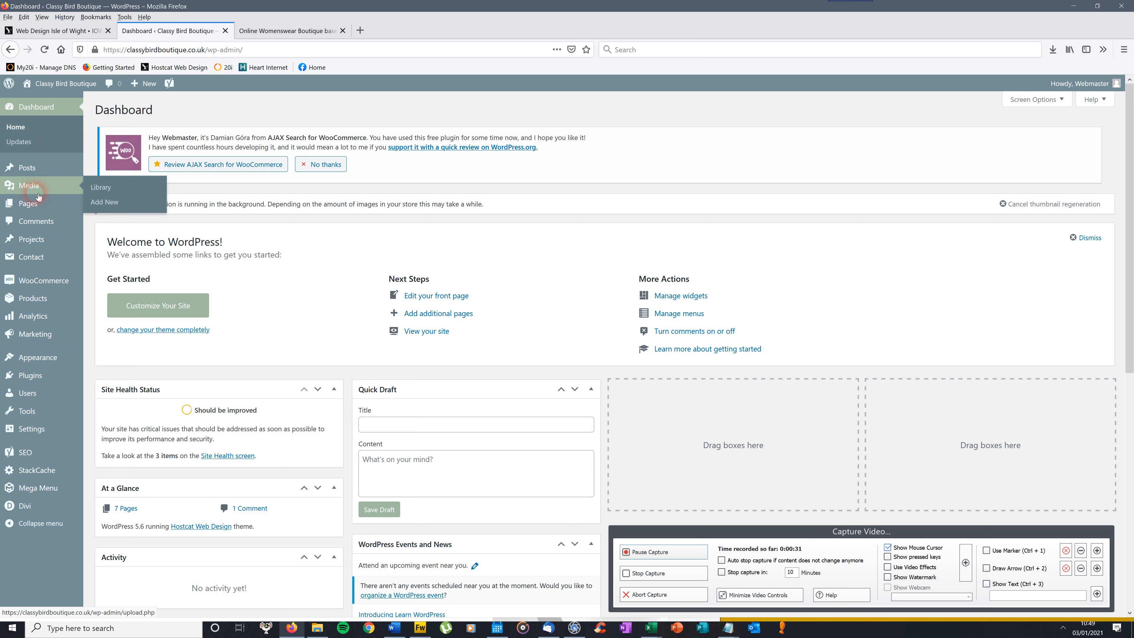
- Open the store's product categories list in the site admin
mouse_move(27, 342)
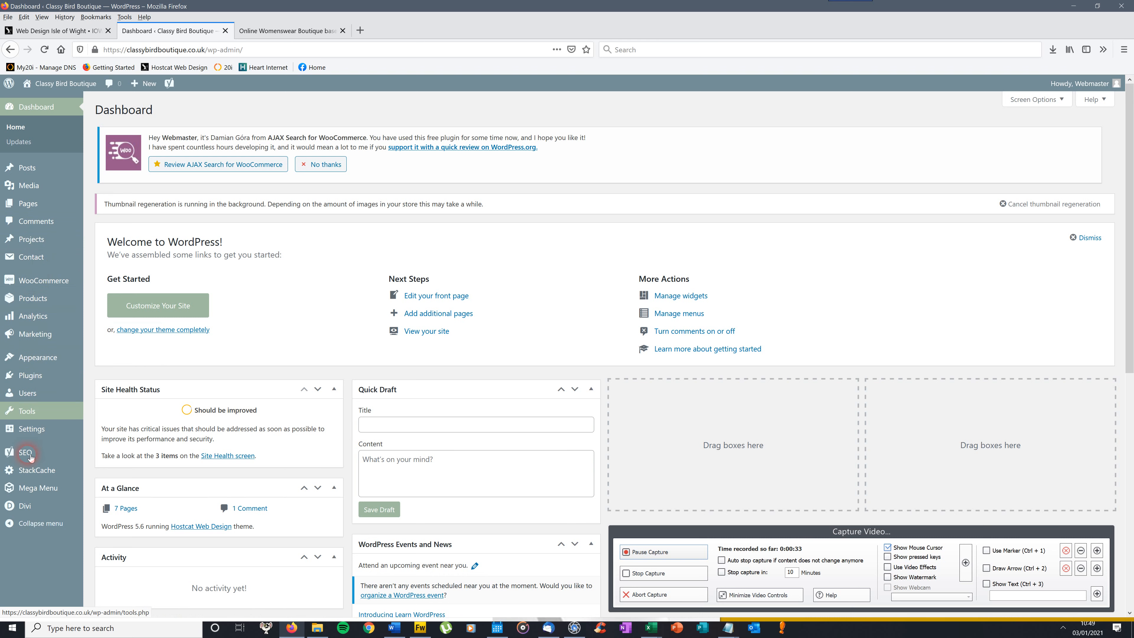
mouse_move(36, 304)
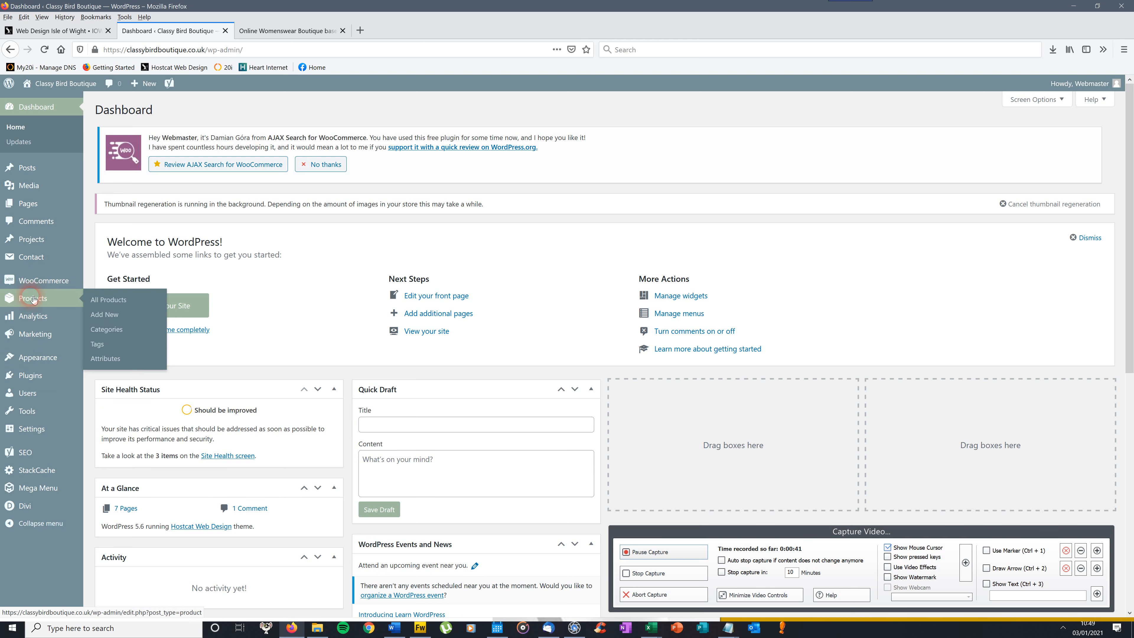
left_click(108, 330)
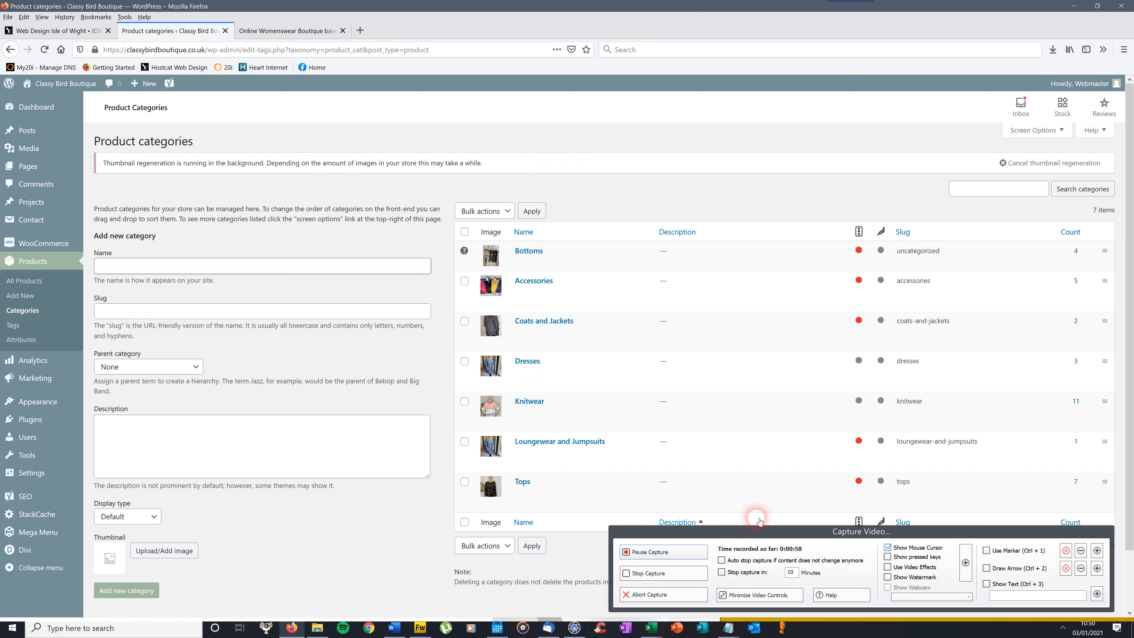
- View how the product categories are displayed on the live site's online shopping page
left_click(307, 34)
left_click(529, 225)
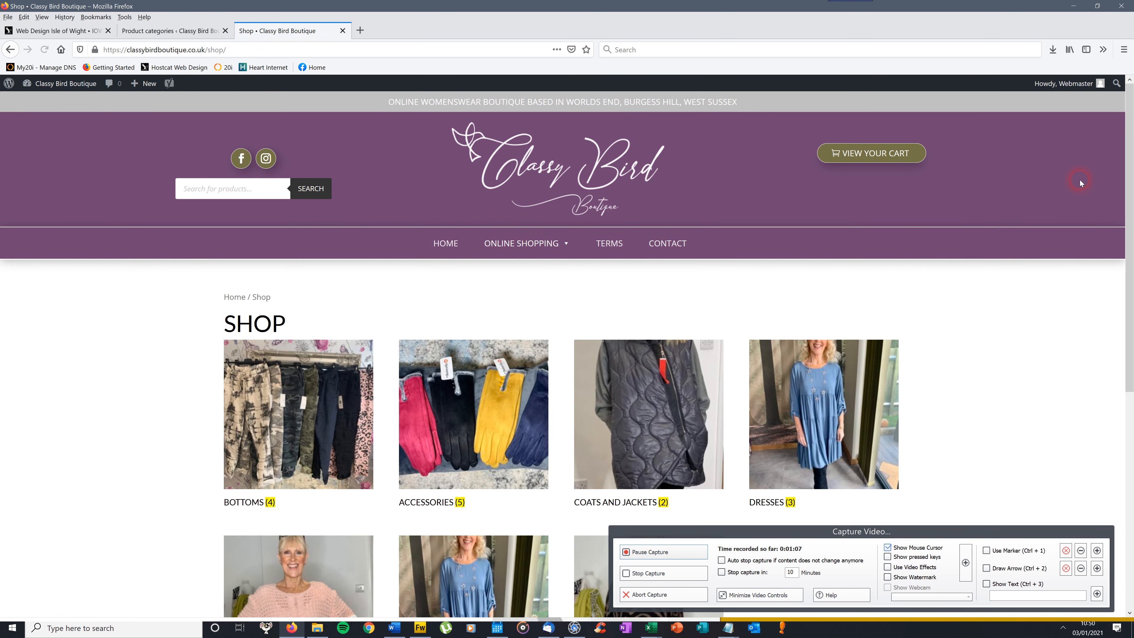
left_click_drag(1129, 155, 1131, 215)
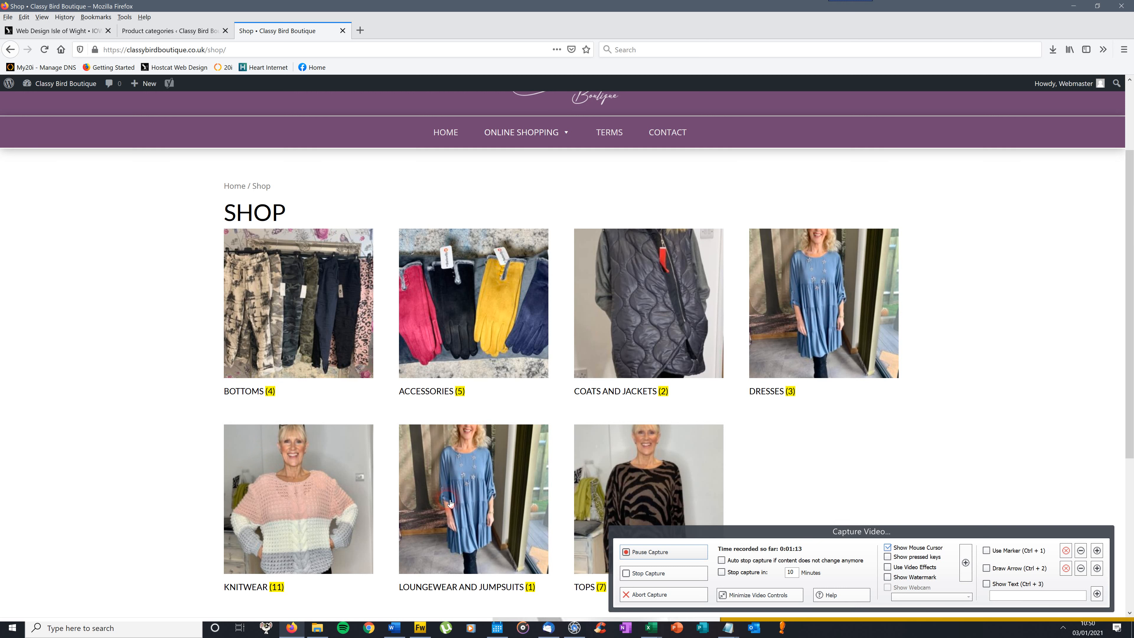
- Return to the product categories, open Accessories for editing, review its thumbnail and SEO settings, and update the category
left_click(168, 31)
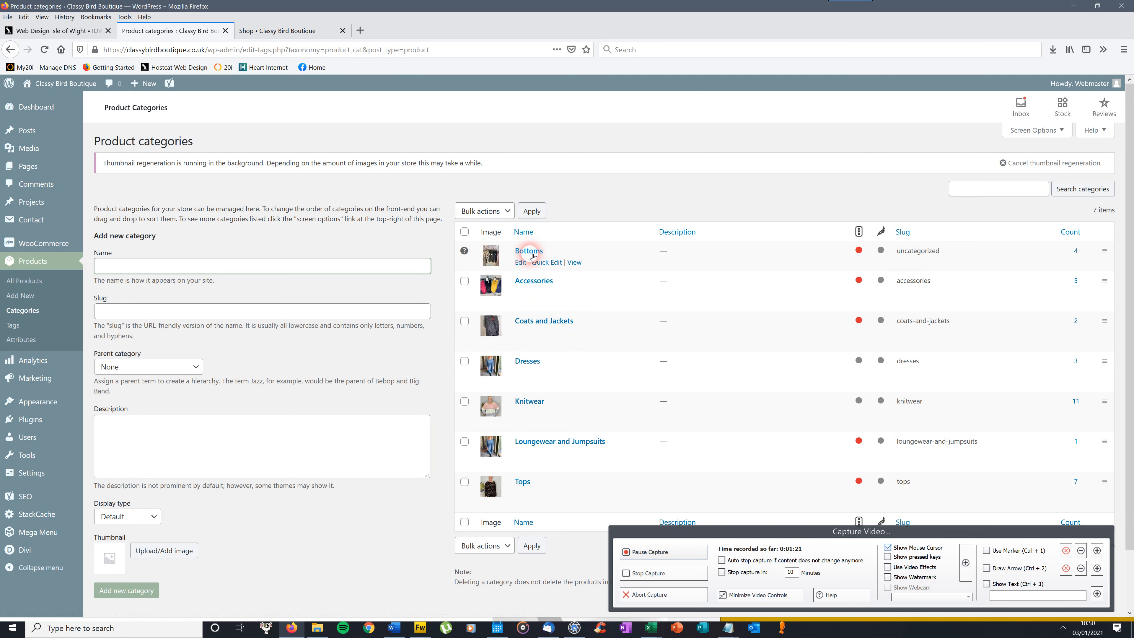
left_click(536, 282)
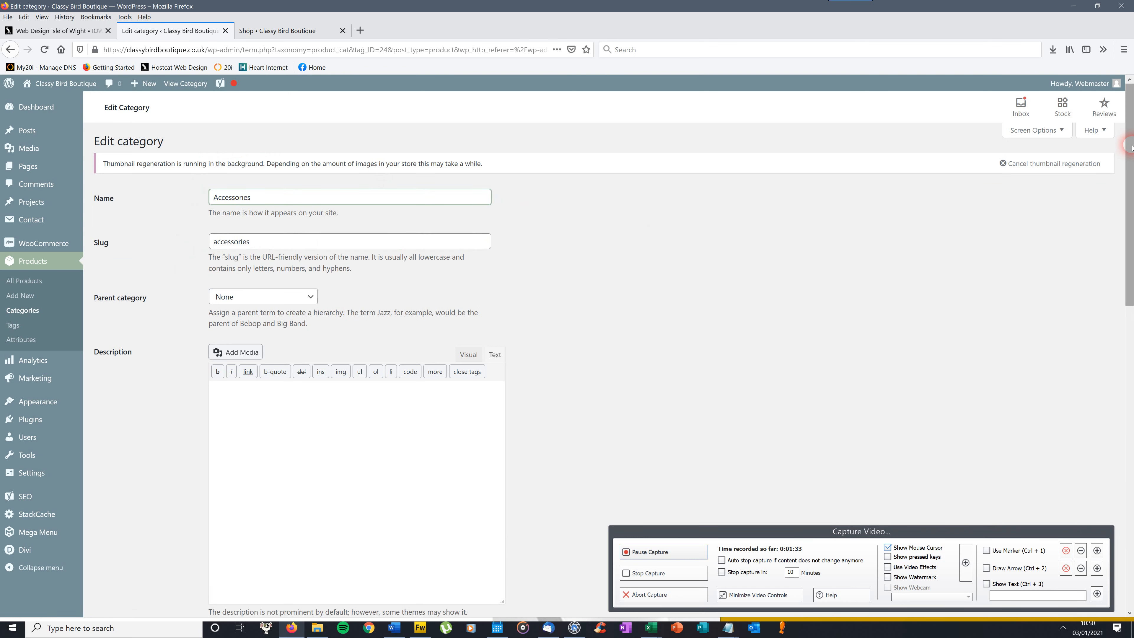
left_click_drag(1131, 146, 1131, 256)
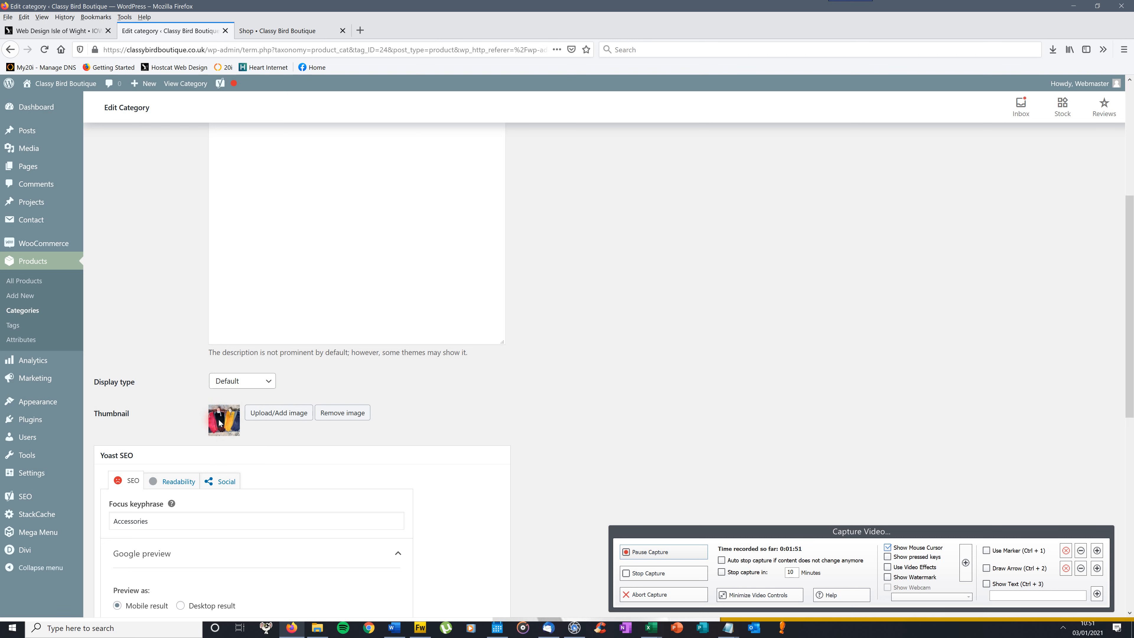
left_click_drag(1130, 233, 1131, 436)
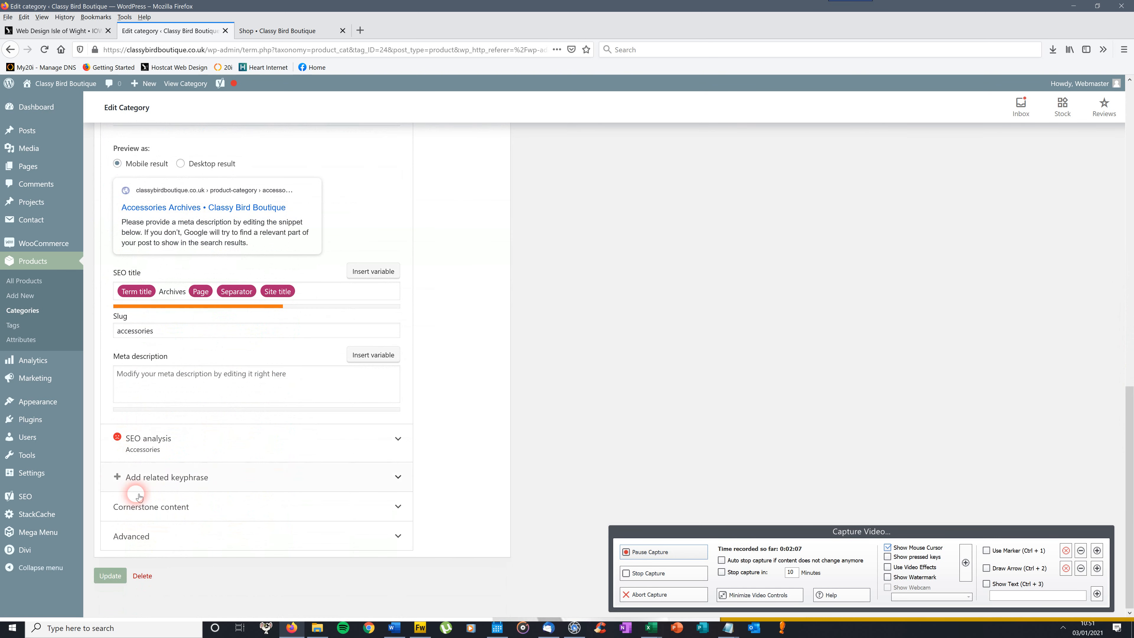
left_click(108, 576)
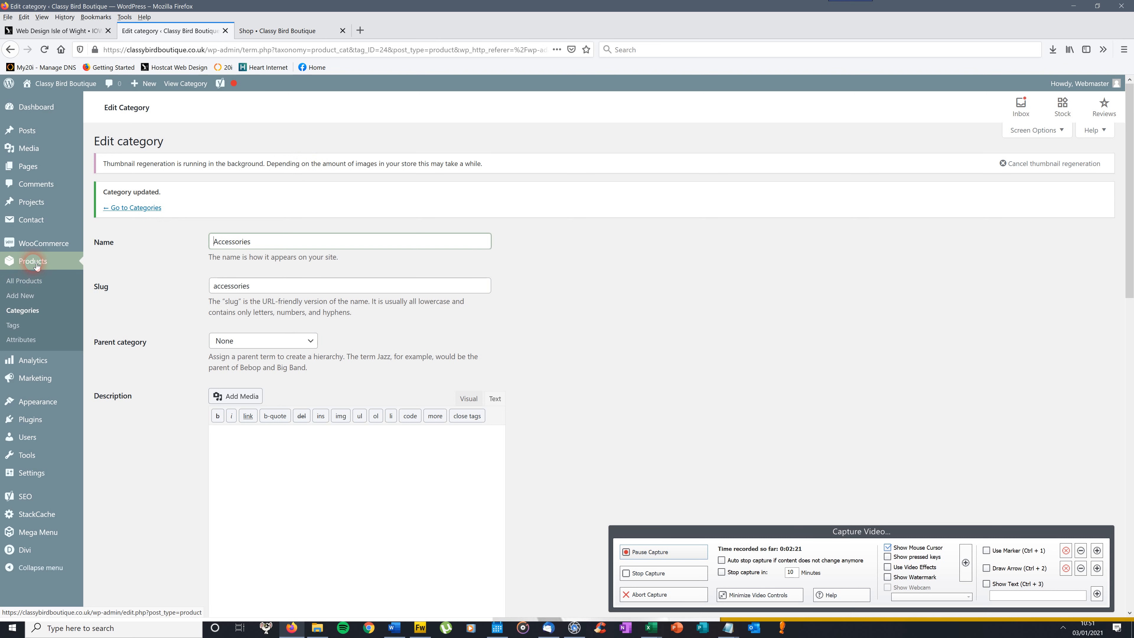
- Open the list of all products and look through the existing items with their prices and categories
left_click(30, 284)
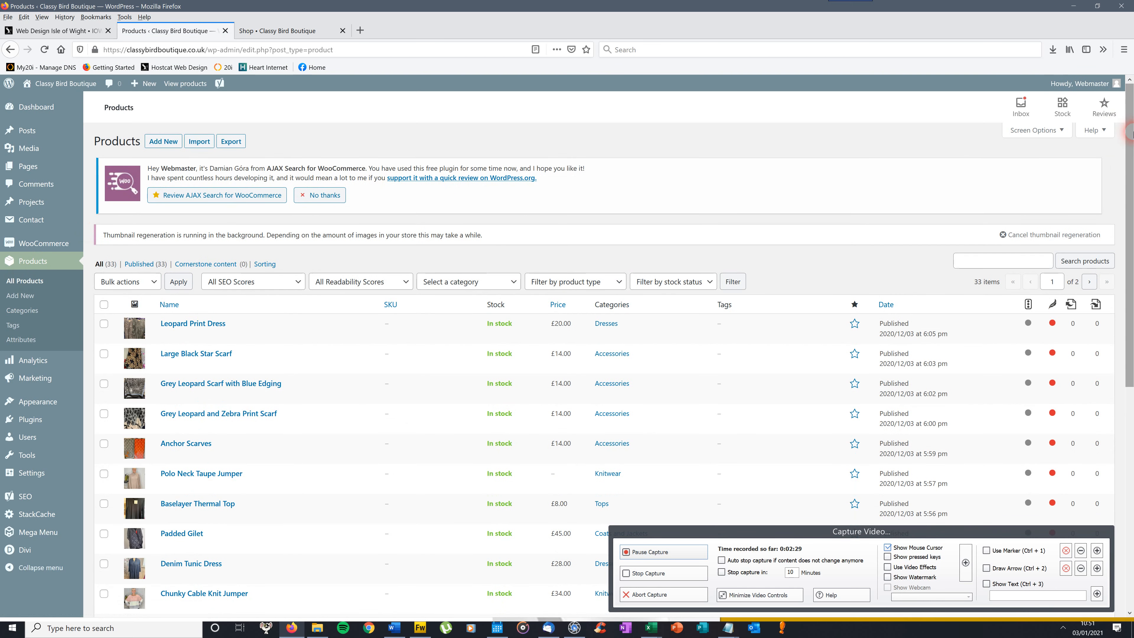
scroll(256, 182, "down", 2)
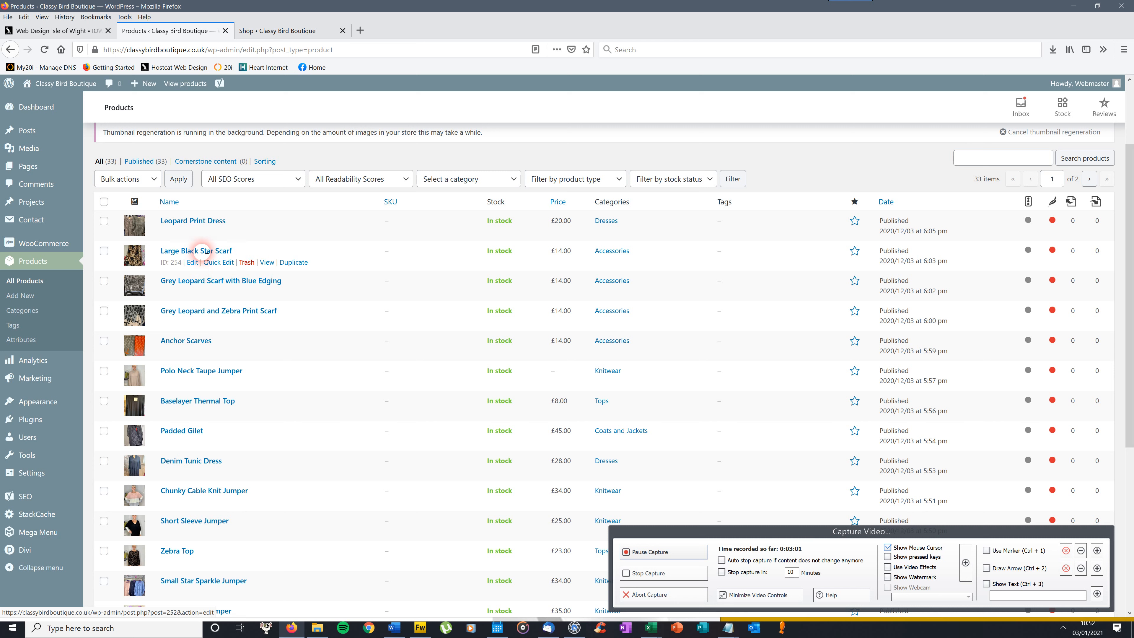
scroll(1132, 174, "down", 1)
left_click_drag(1133, 174, 1131, 67)
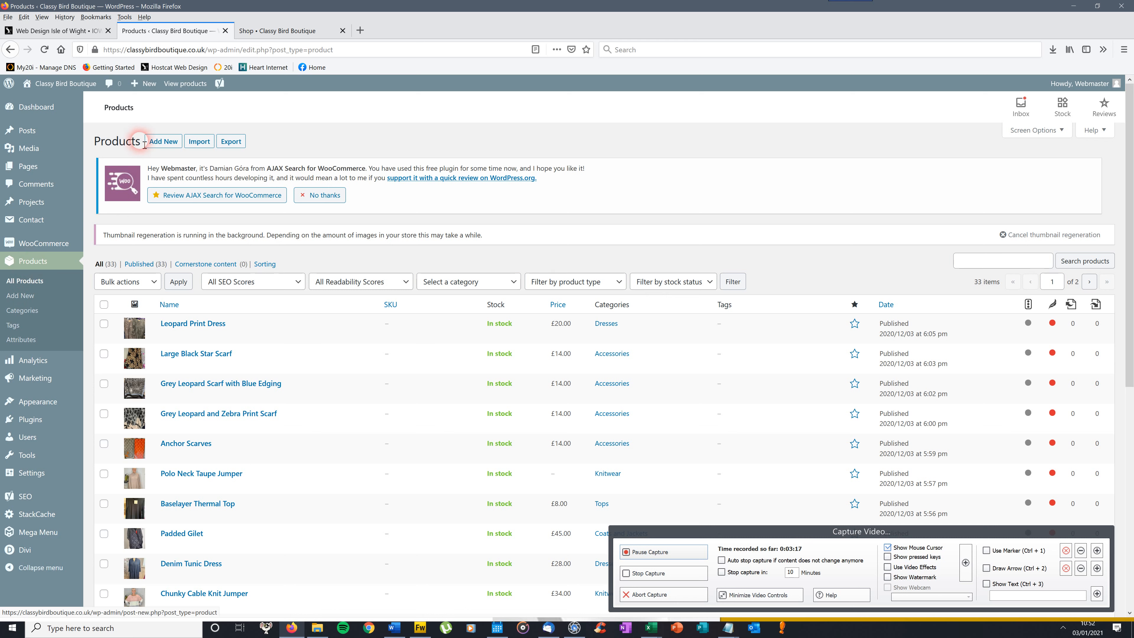
- Start adding a new product from the products list
left_click(168, 142)
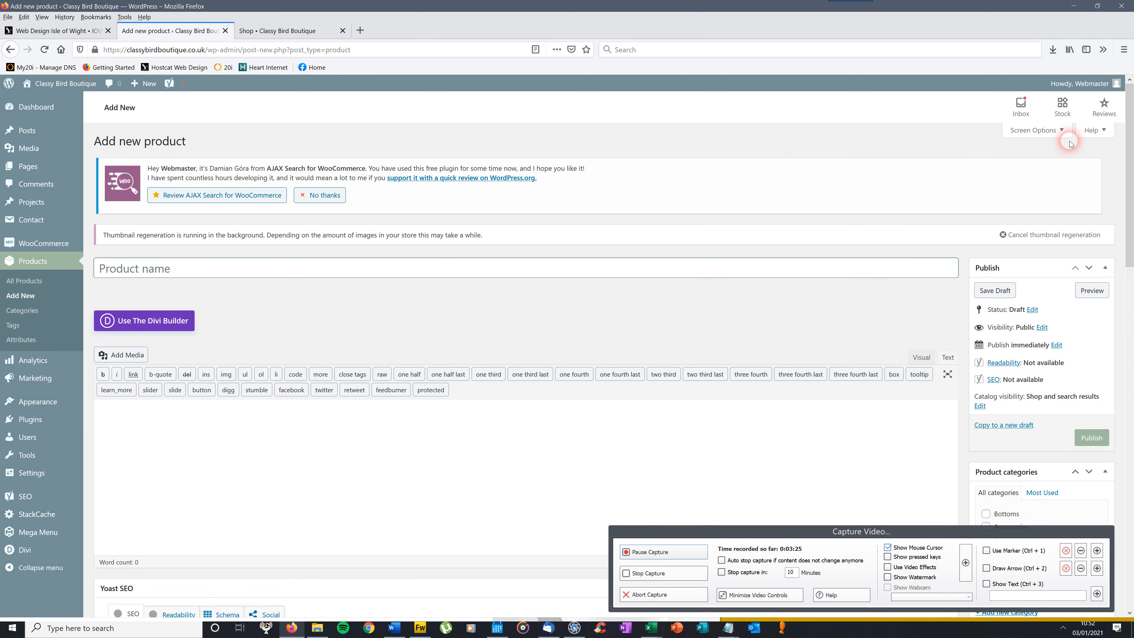
scroll(1130, 142, "down", 1)
scroll(1130, 142, "up", 1)
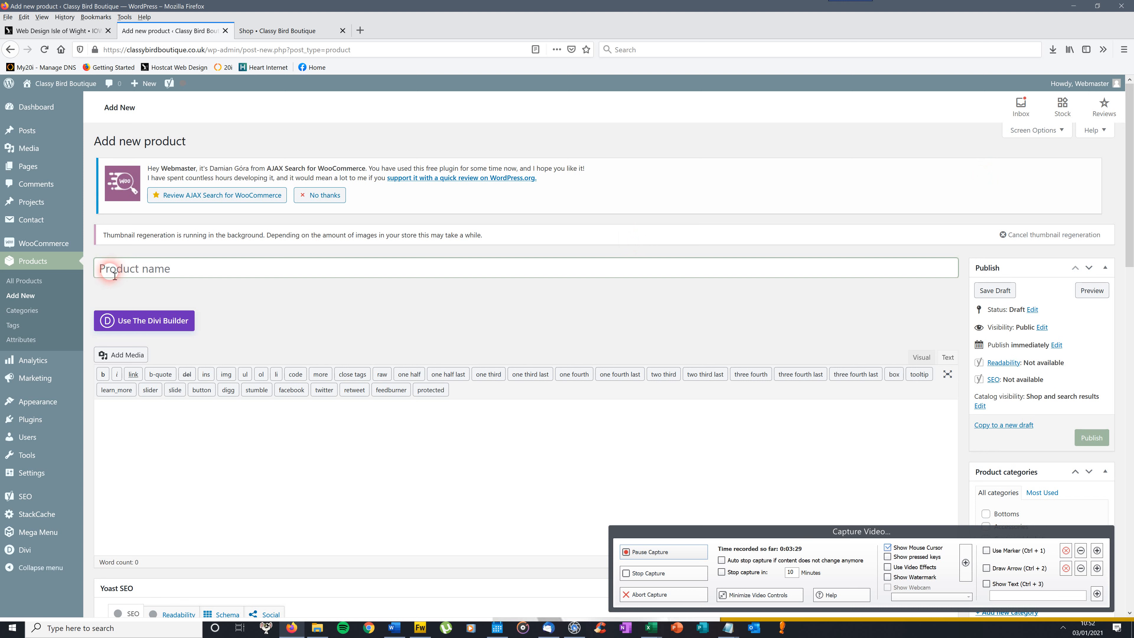
- Switch to Thunderbird and find the Chunky V pointed Jumper details in the "Pics etc.." email
left_click(545, 630)
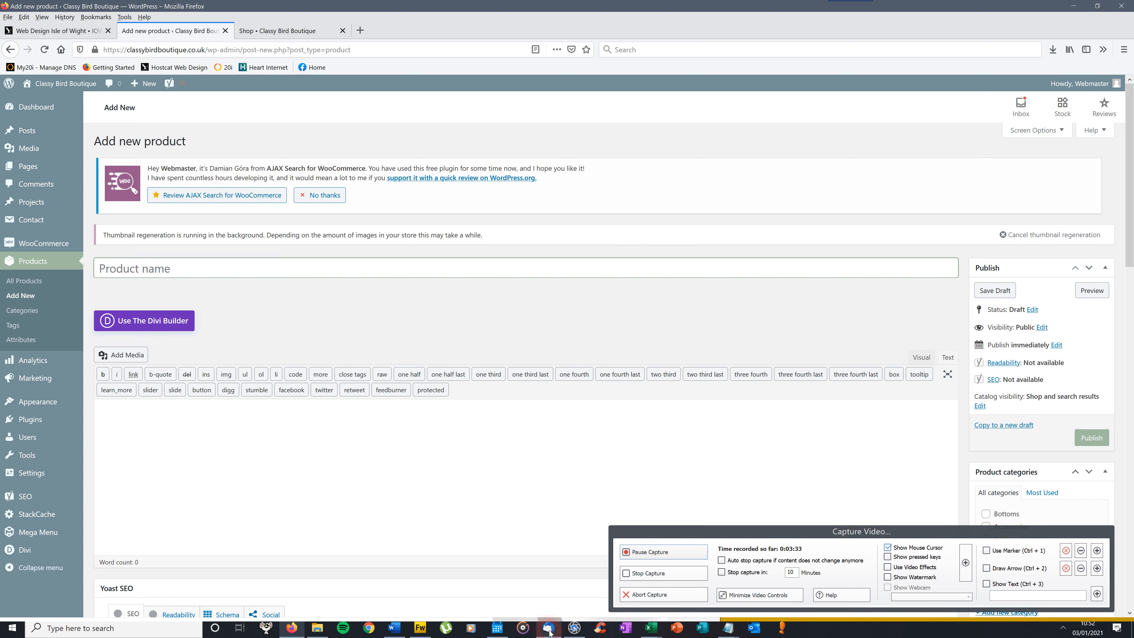
left_click(549, 632)
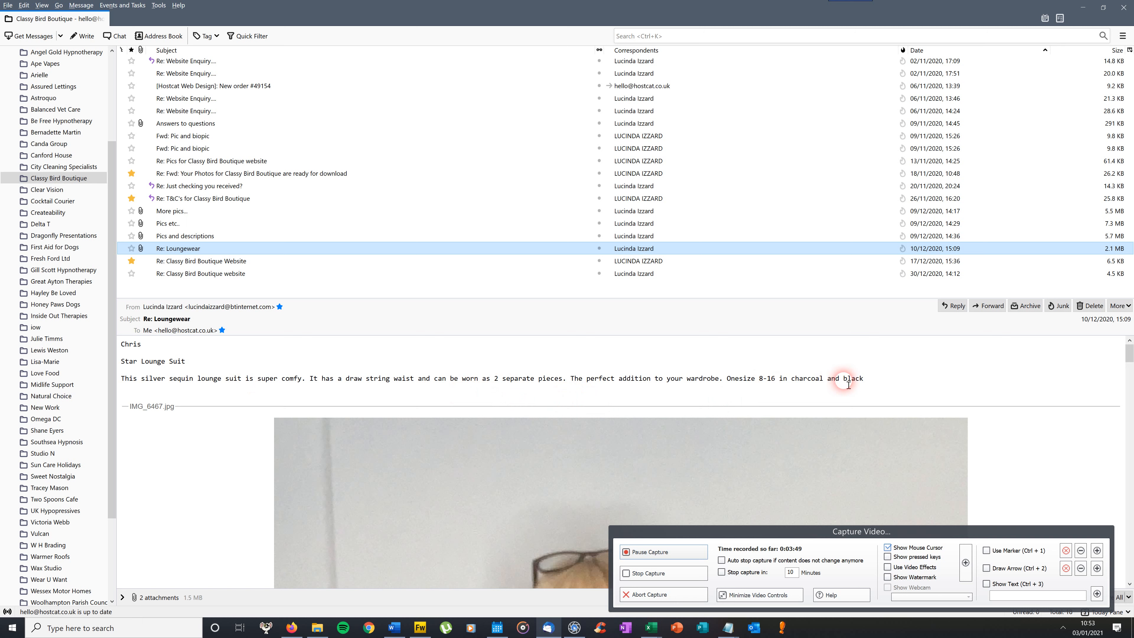
mouse_move(1127, 359)
left_mouse_down()
mouse_move(1123, 526)
mouse_move(1129, 354)
left_mouse_up()
left_click(864, 379)
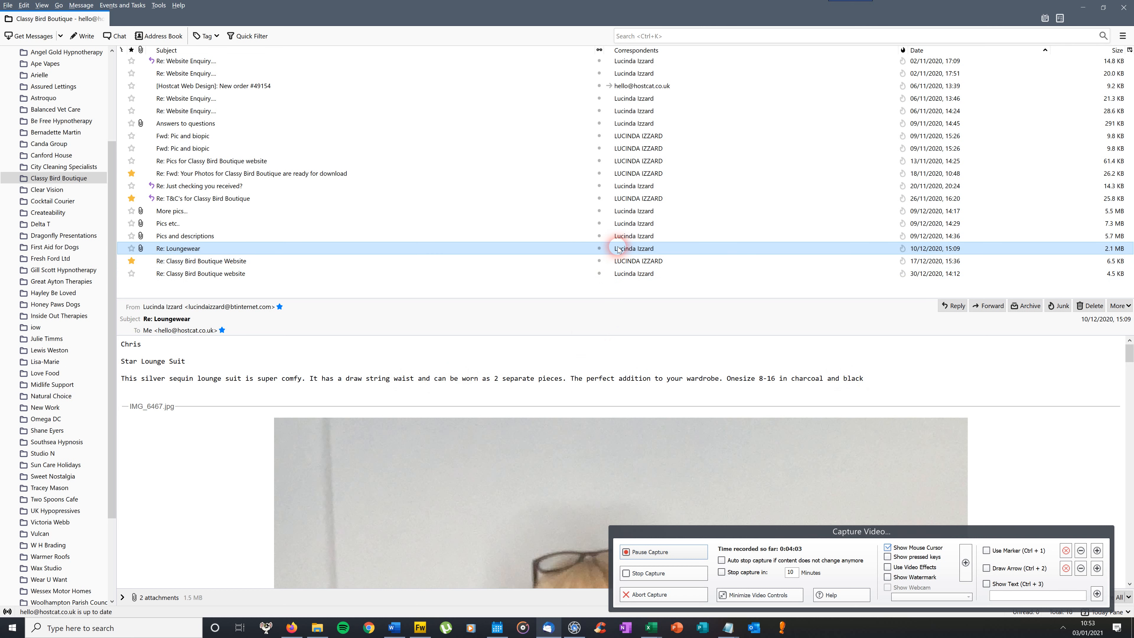
left_click(628, 238)
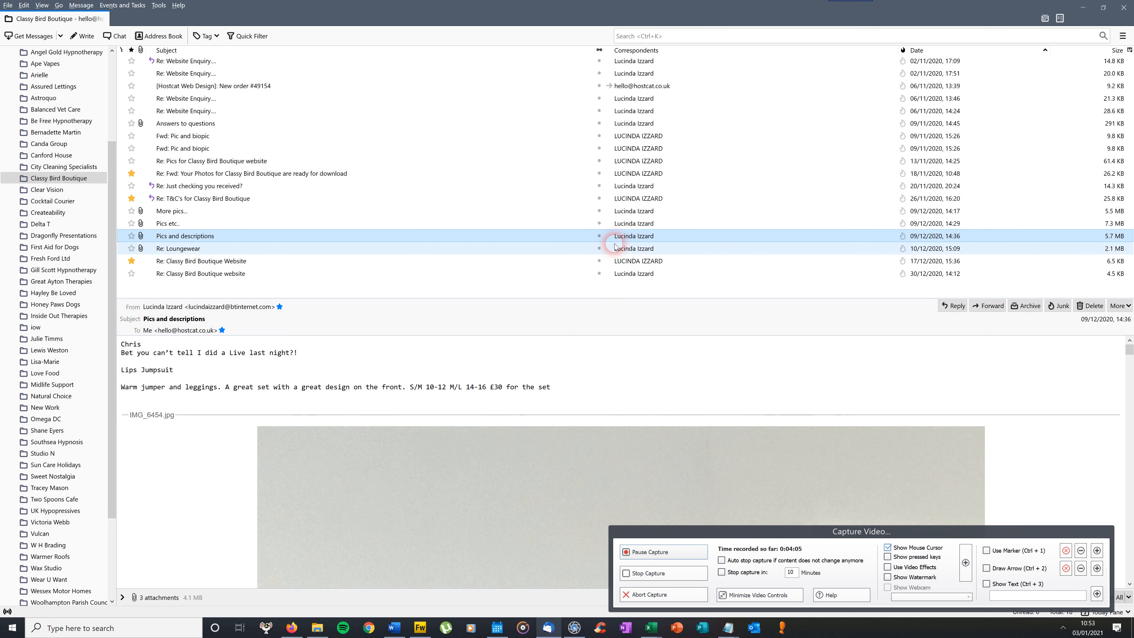
left_click(629, 225)
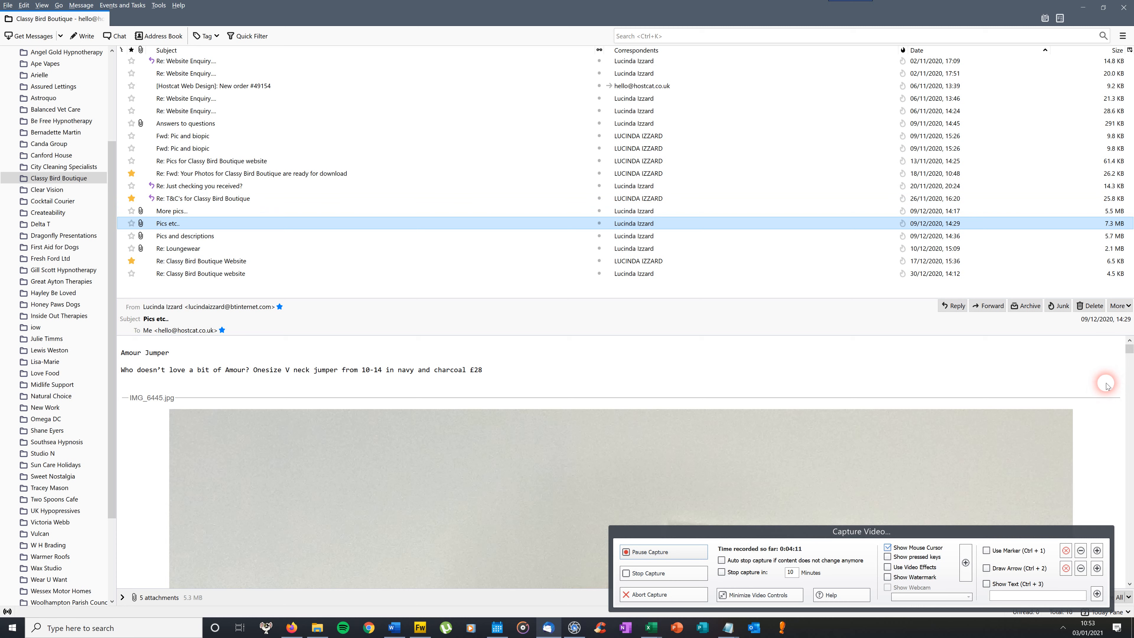
left_click_drag(1129, 349, 1131, 490)
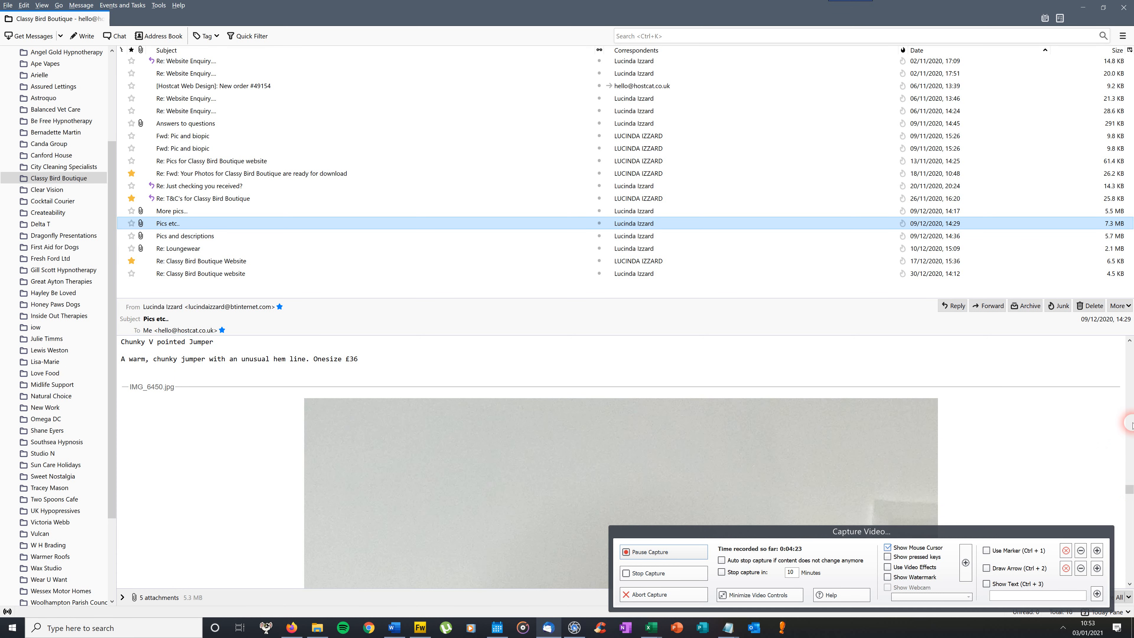
scroll(367, 504, "up", 3)
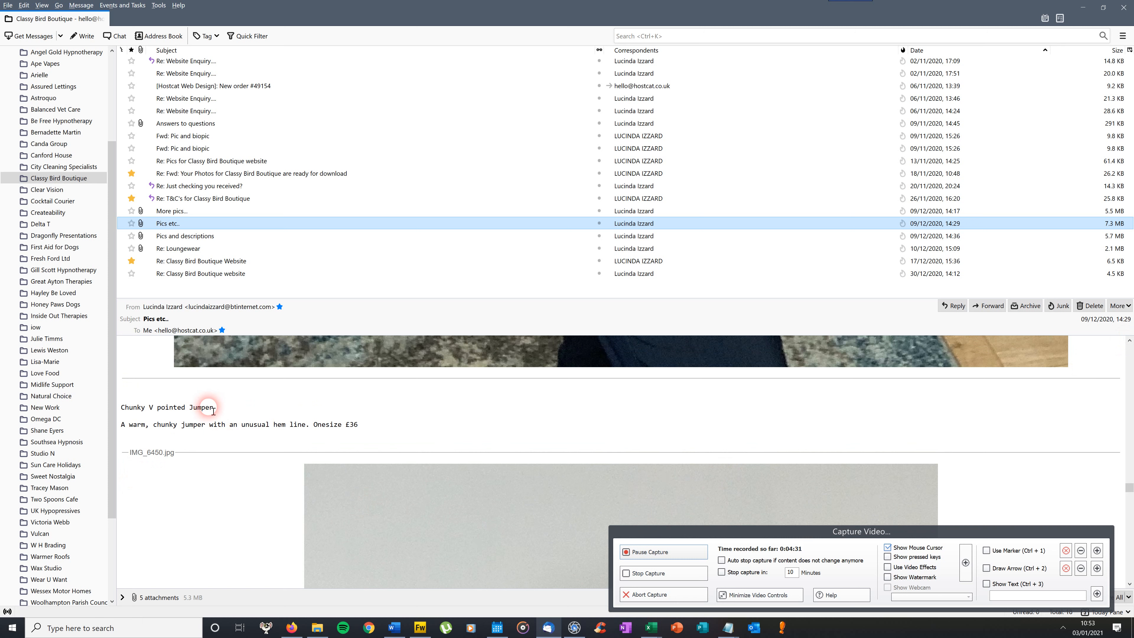
- Copy the title "Chunky V pointed Jumper" from the email and paste it in Firefox as the new product's name
left_click_drag(215, 410, 119, 411)
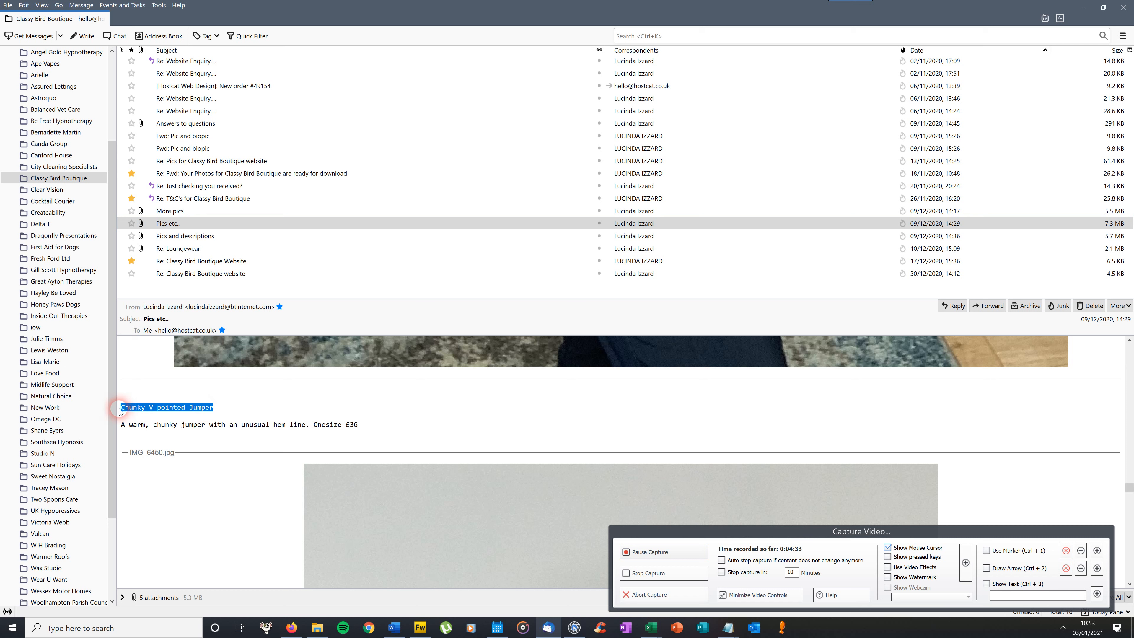
right_click(144, 404)
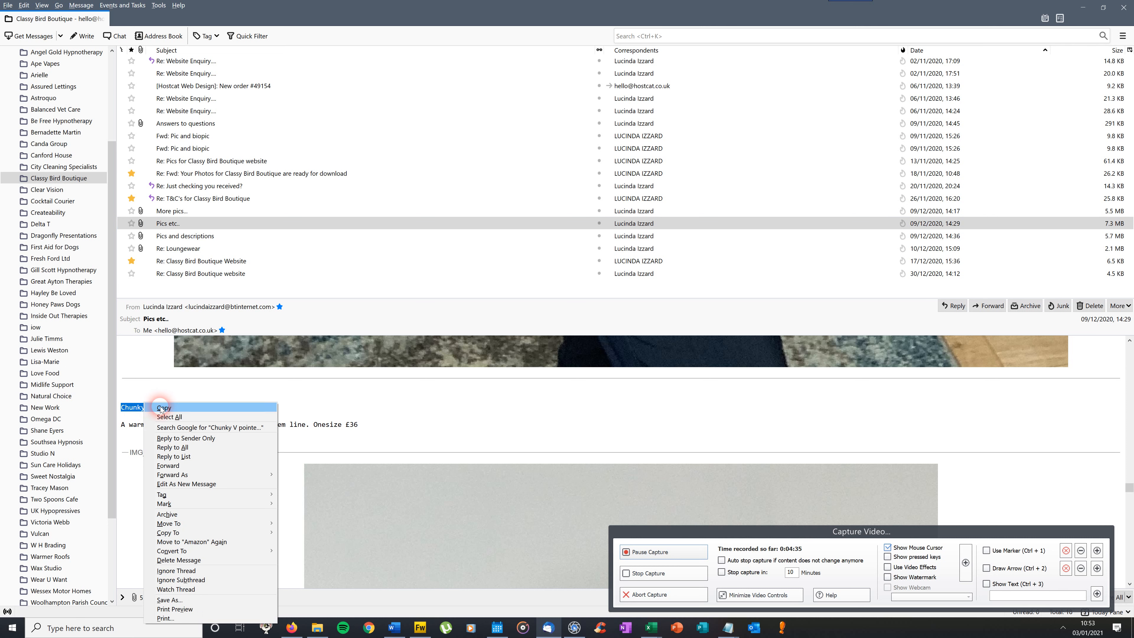
left_click(156, 406)
right_click(172, 414)
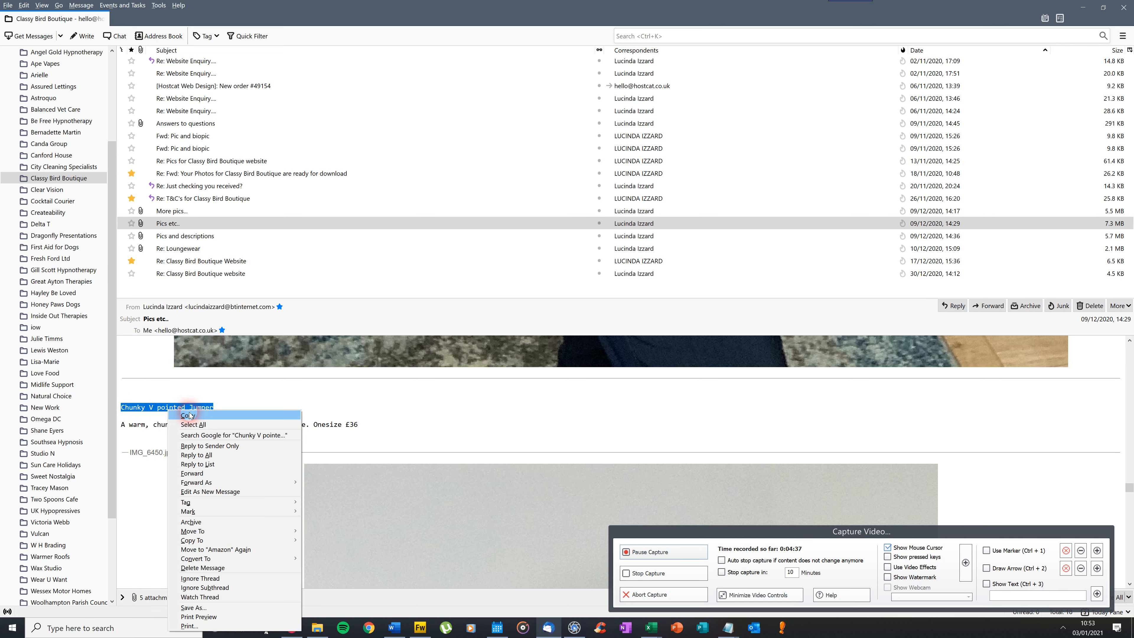
left_click(184, 416)
left_click(291, 628)
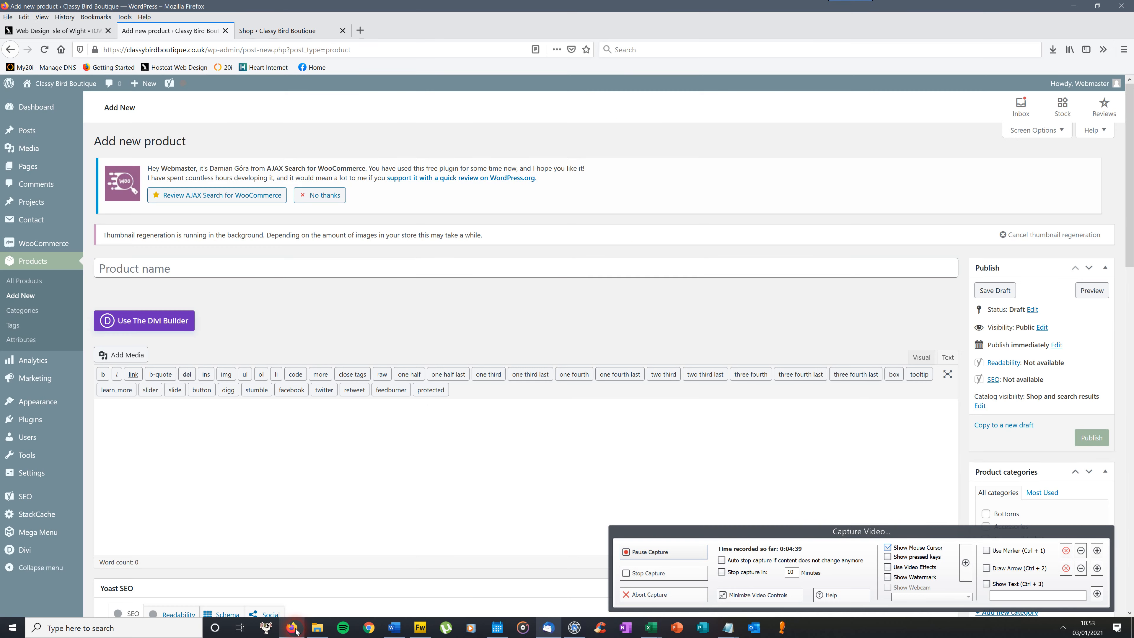
right_click(125, 271)
left_click(154, 305)
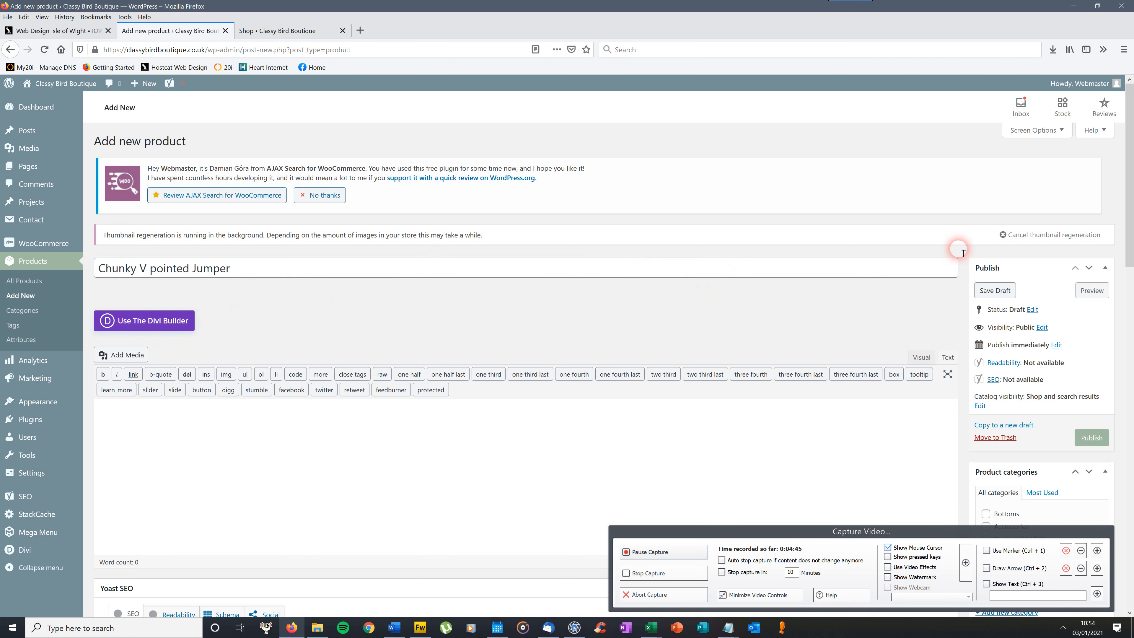
- Set the new product's regular price to £36.00, checking the price against the email in Thunderbird
scroll(1128, 181, "down", 1)
left_click_drag(1128, 181, 1130, 492)
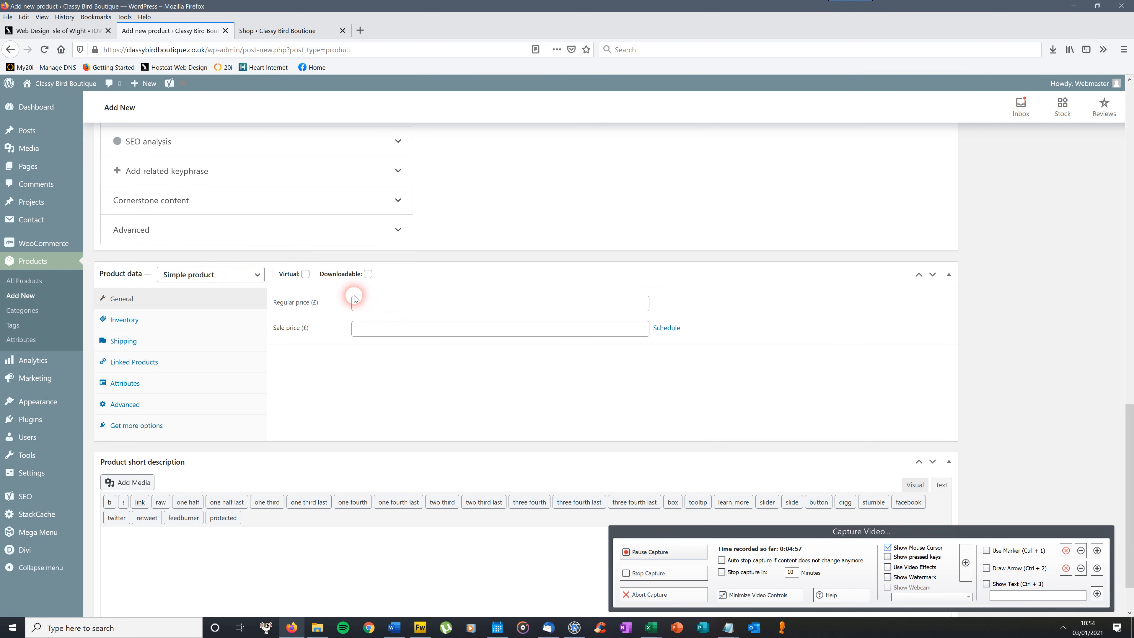
left_click(362, 309)
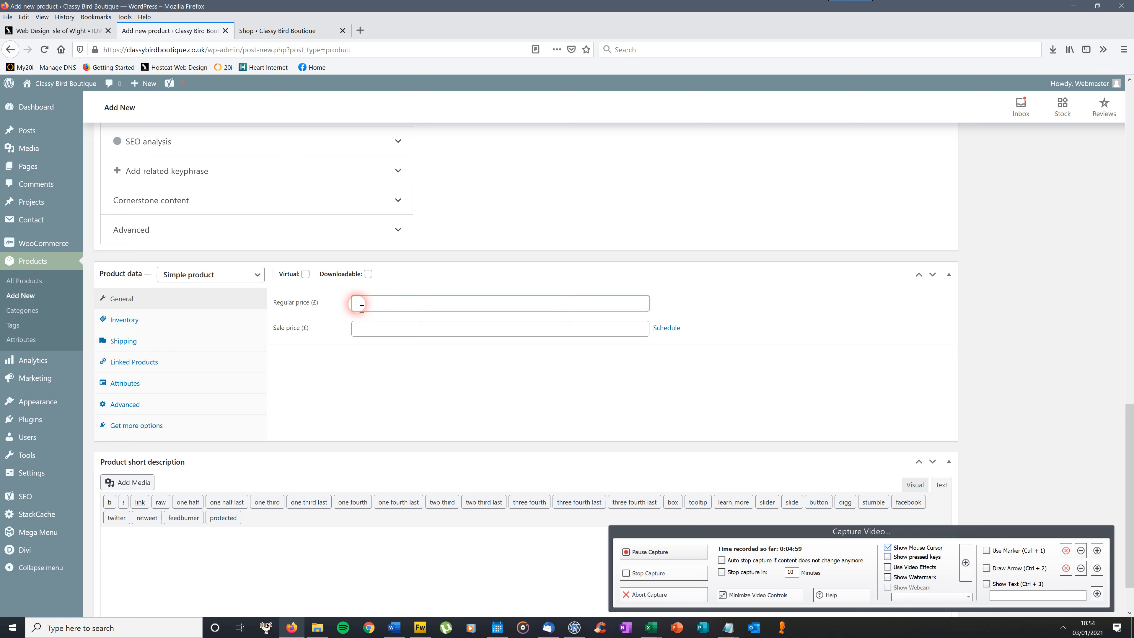
left_click(549, 632)
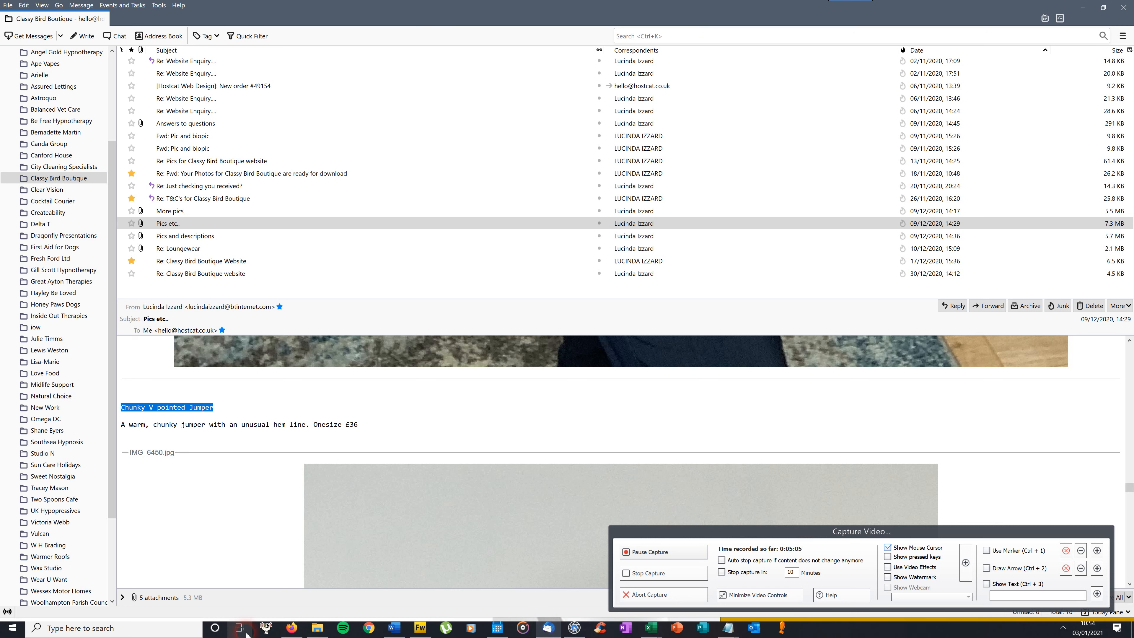
left_click(291, 627)
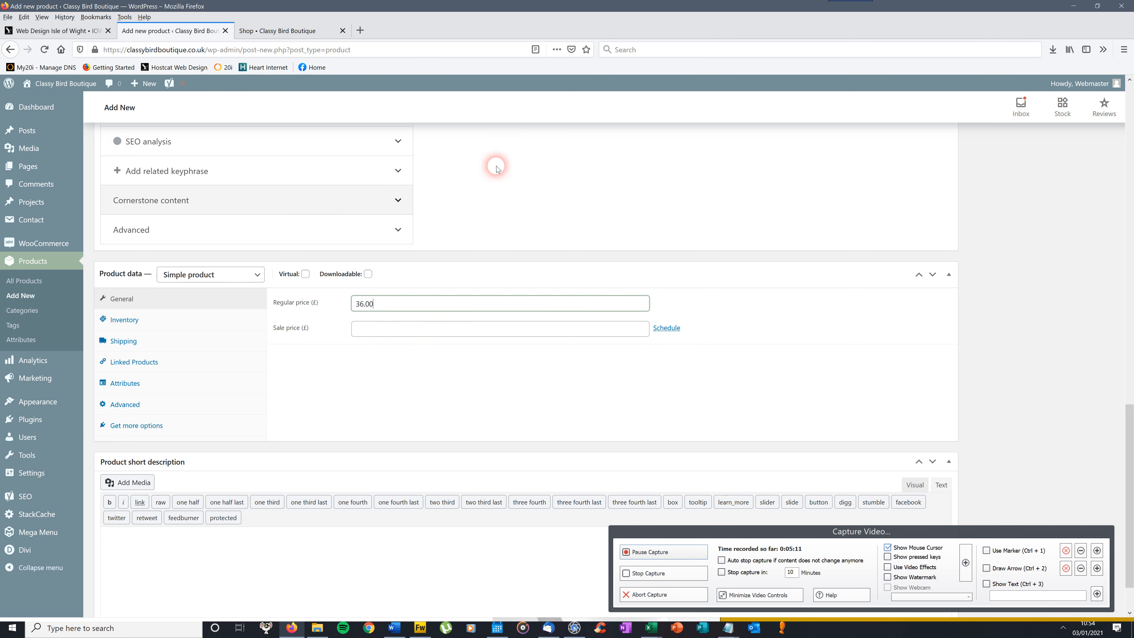
- Copy the jumper's description line, "A warm, chunky jumper with an unusual hem line. Onesize £36", from the Thunderbird email and paste it in Firefox as the product short description
scroll(1129, 420, "down", 2)
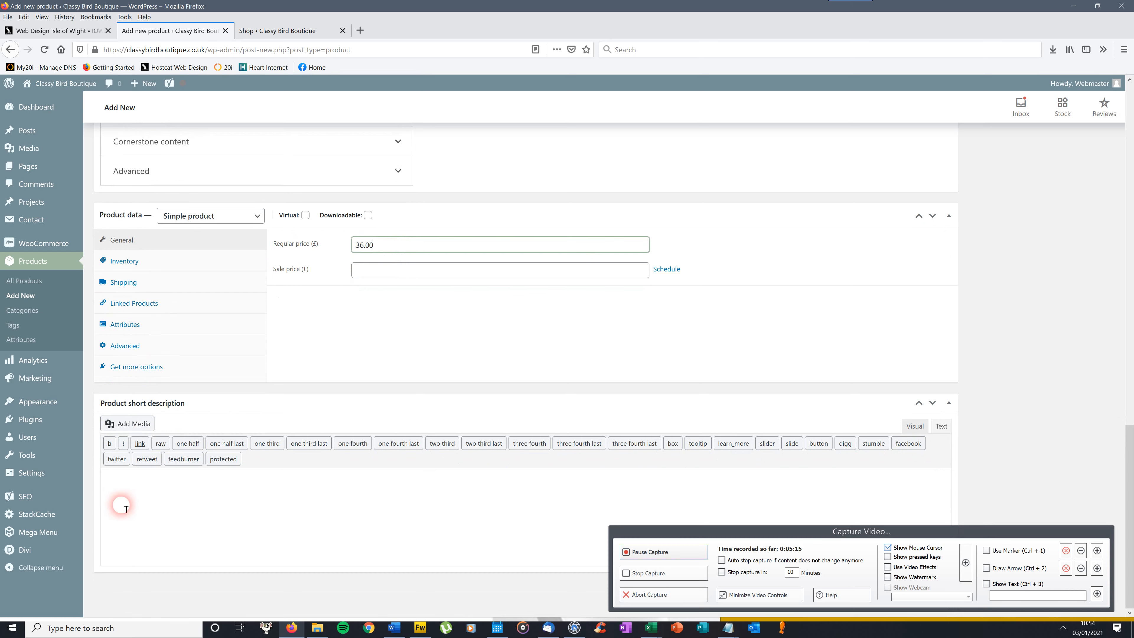
left_click(121, 486)
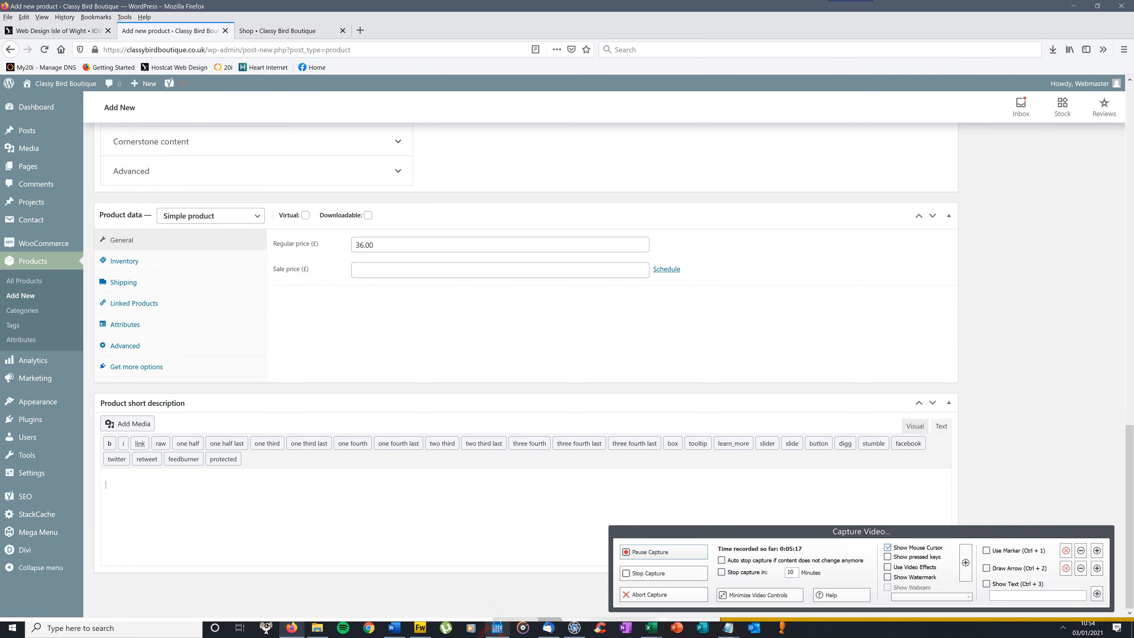
left_click(547, 628)
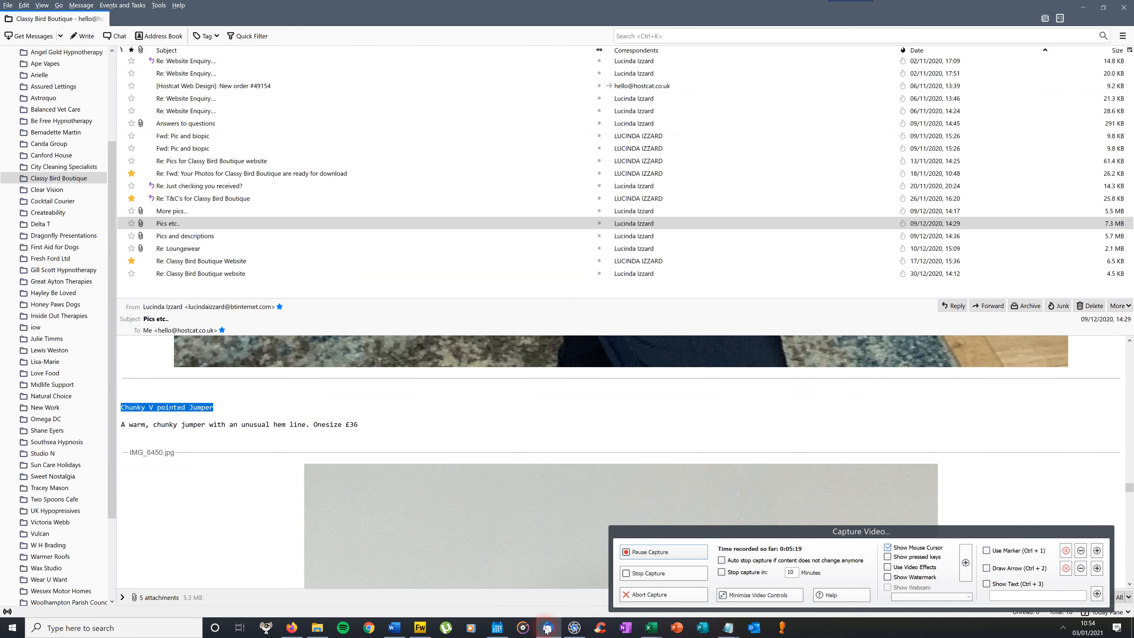
left_click(315, 430)
left_click_drag(359, 426, 111, 421)
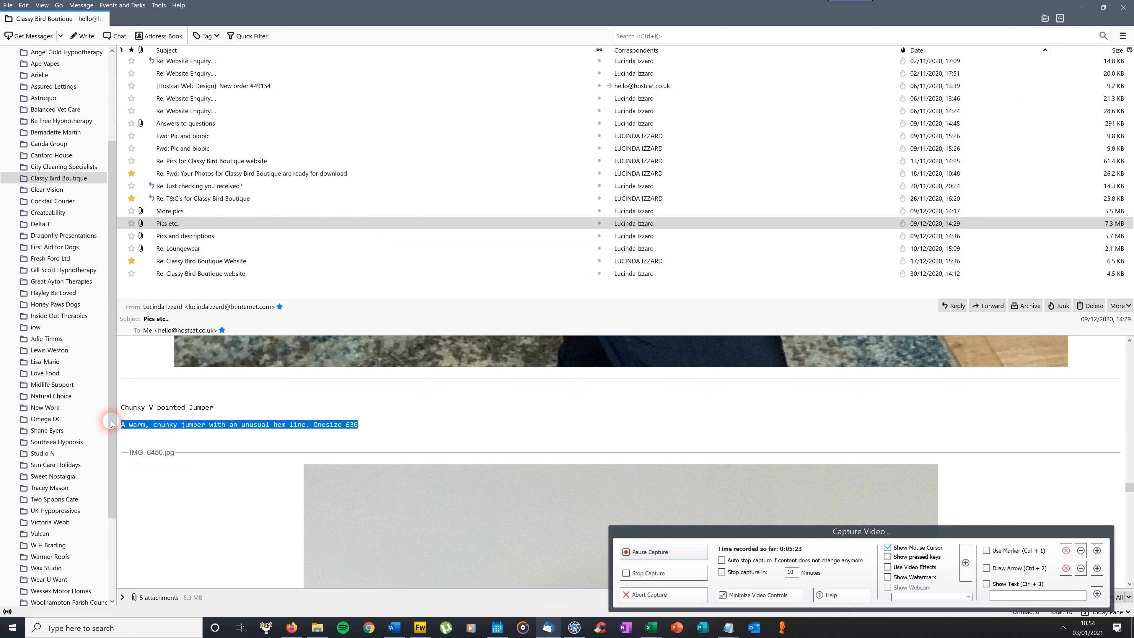
right_click(177, 423)
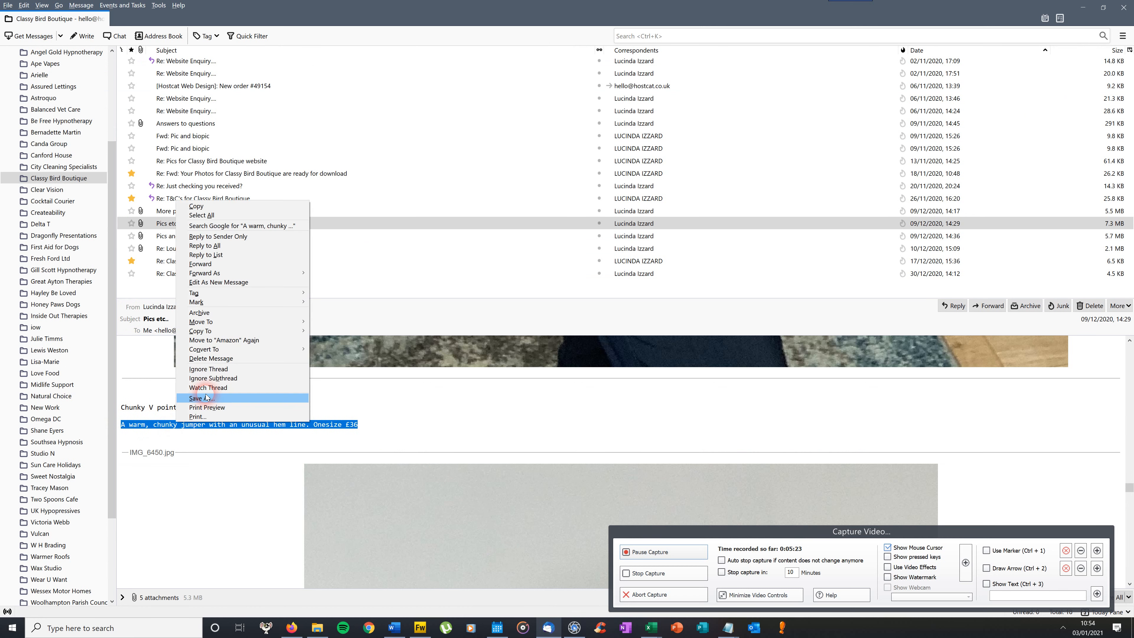
left_click(224, 207)
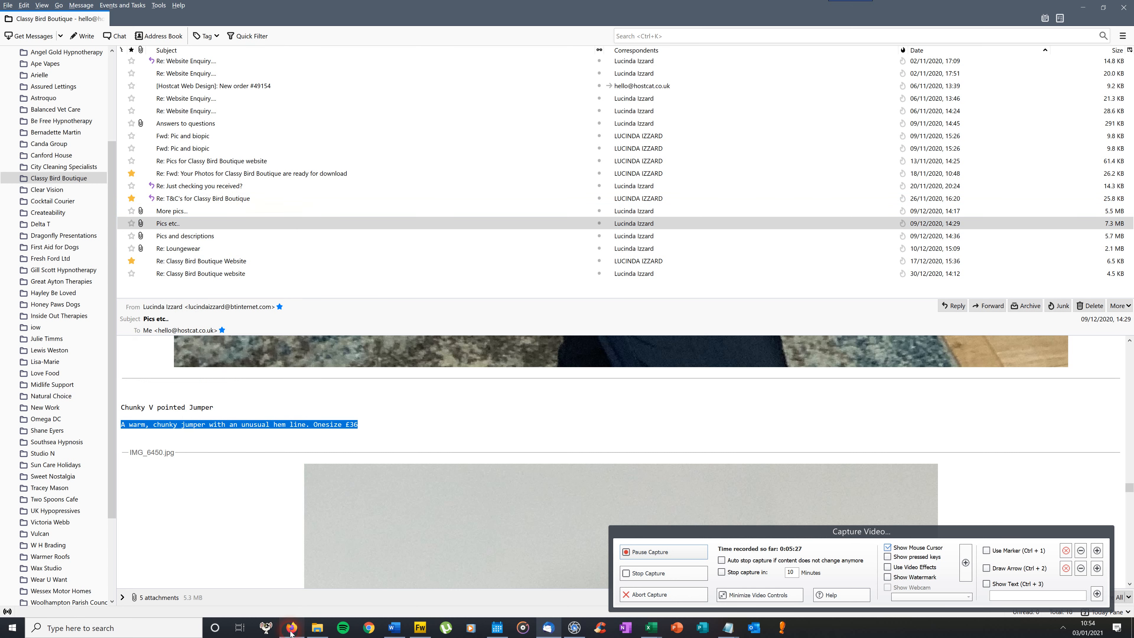
left_click(290, 630)
right_click(140, 482)
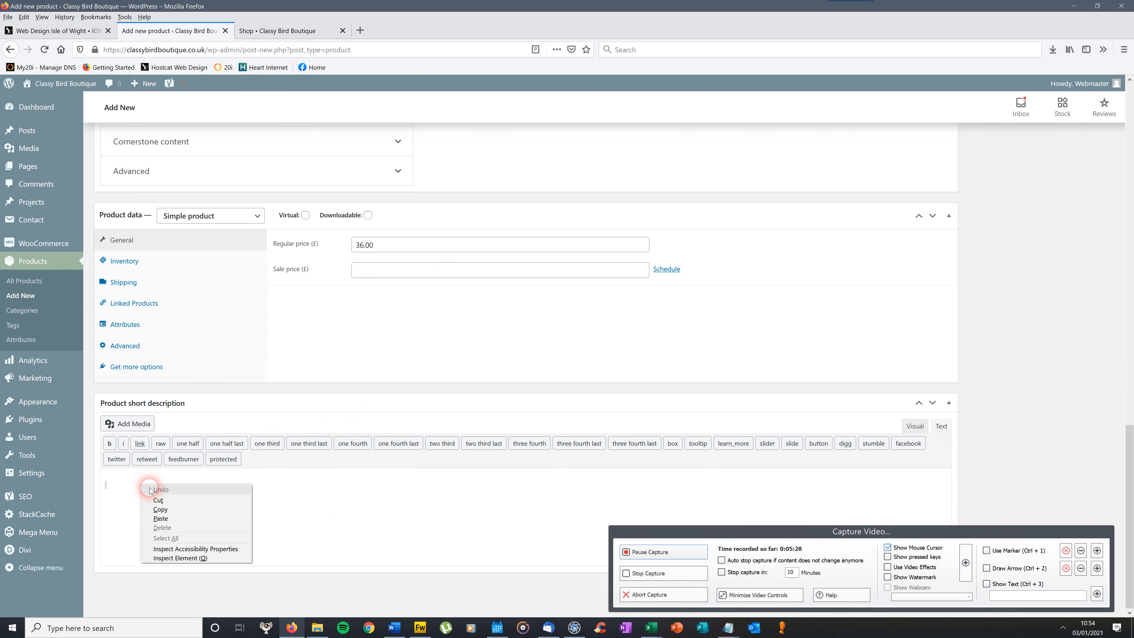
left_click(172, 518)
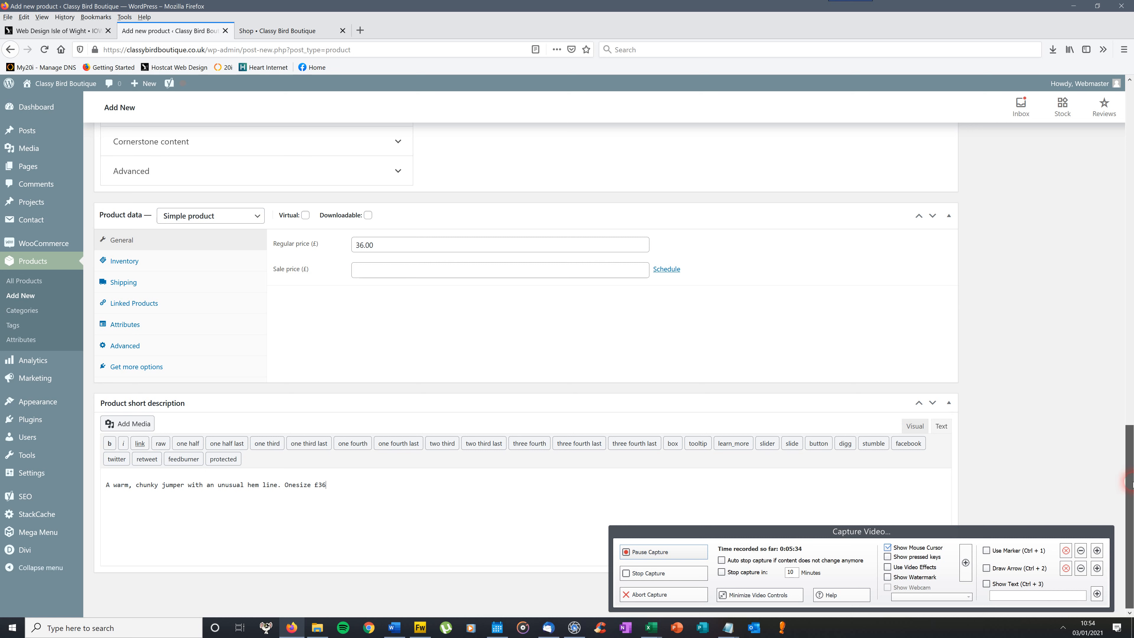
- Check the short description in the Visual and Text editing modes, ending in Text mode
left_click(941, 427)
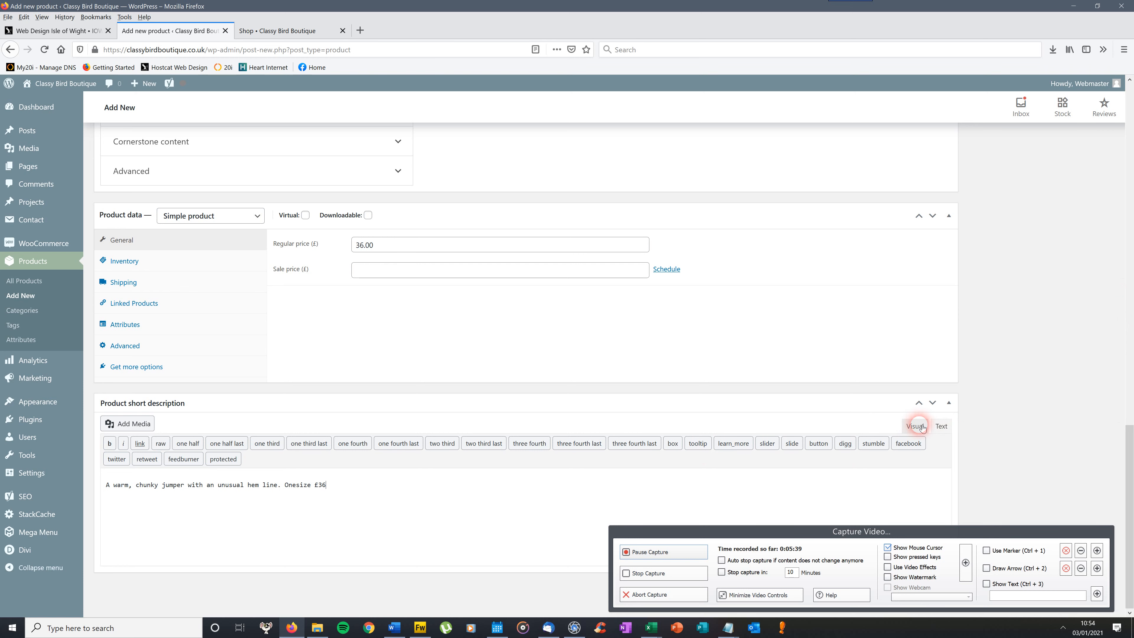
left_click(916, 426)
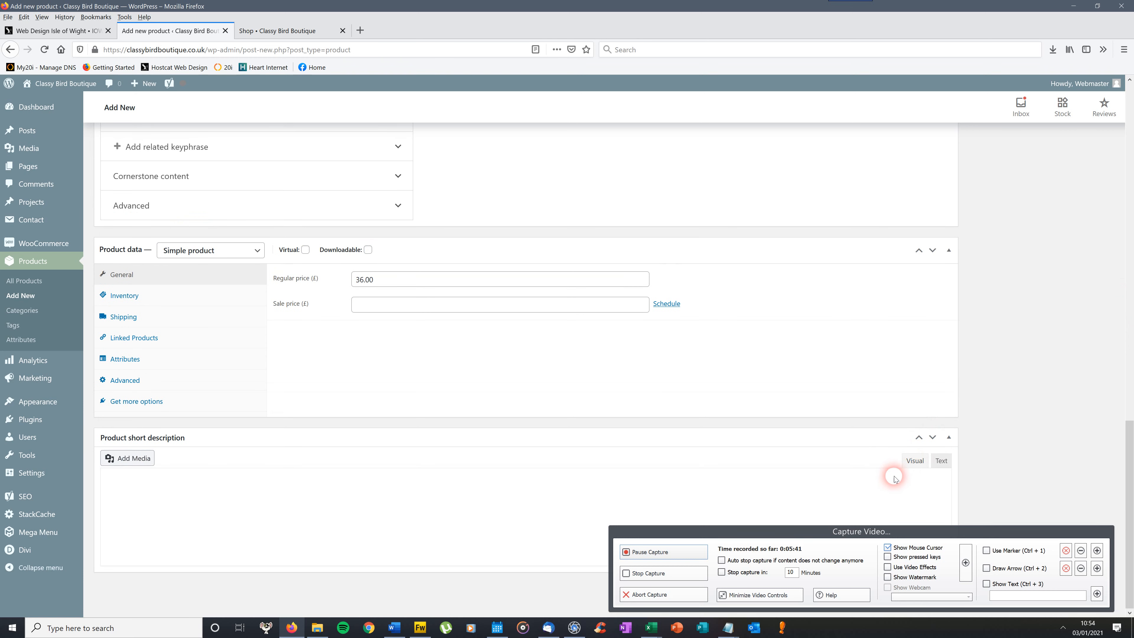
left_click(942, 460)
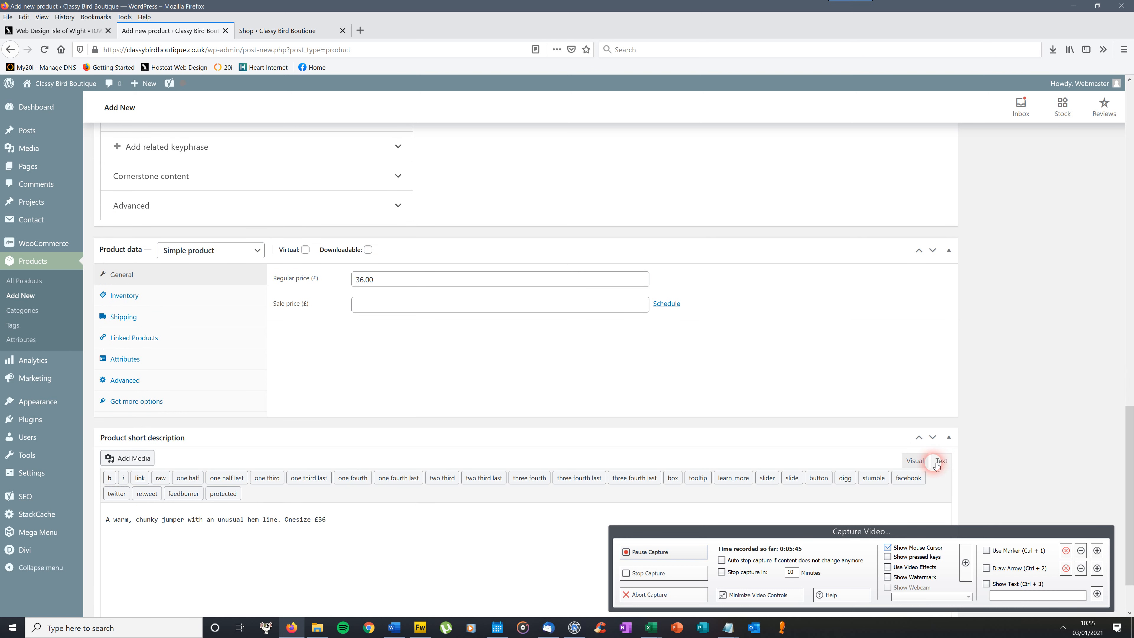
left_click_drag(1131, 445, 1130, 467)
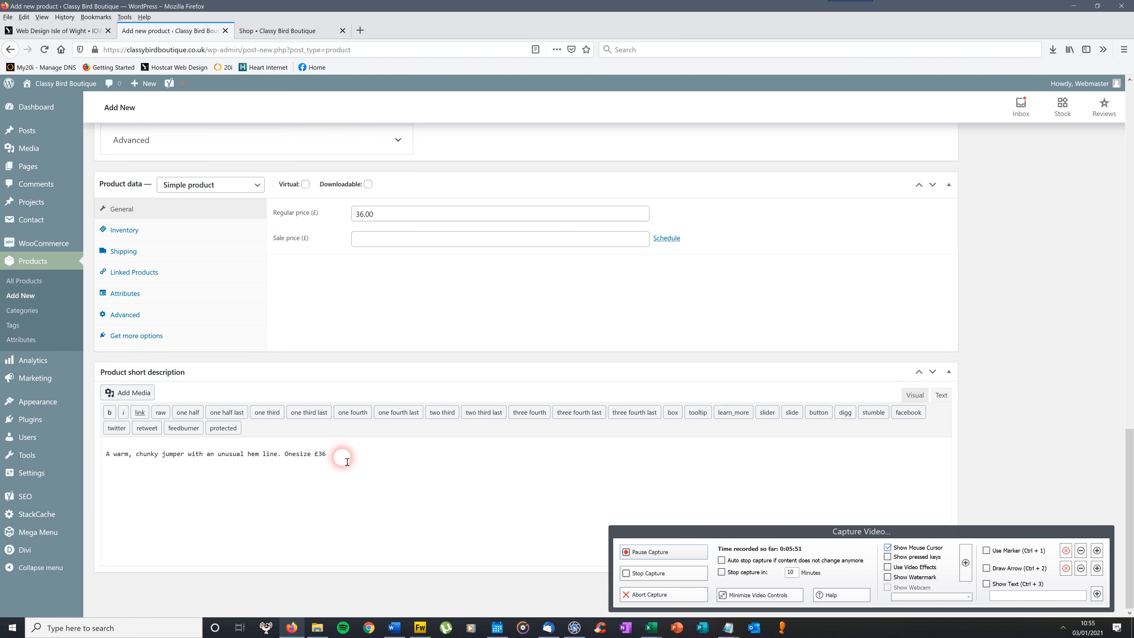
left_click_drag(332, 459, 104, 463)
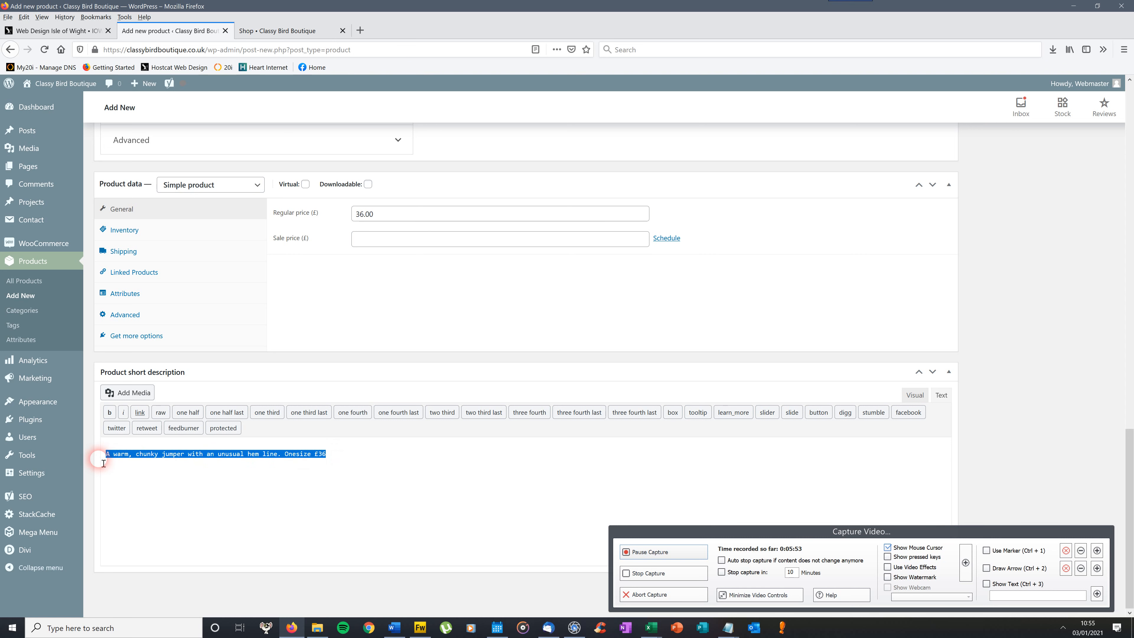
left_click(327, 460)
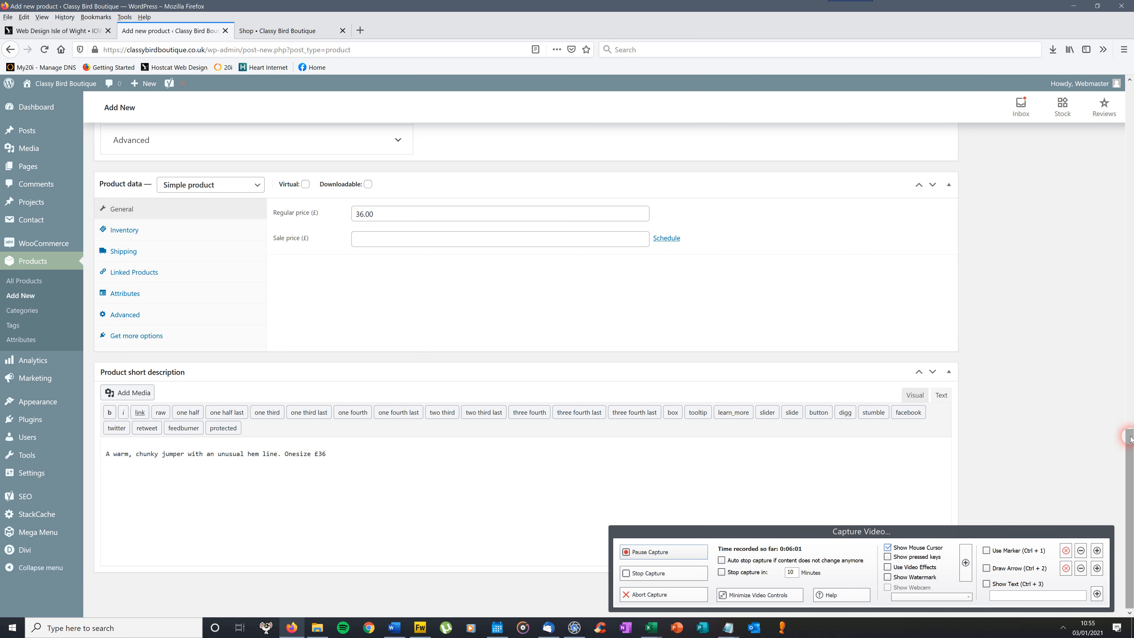
- View the product pictures in the shop's Knitwear category, and return to the new product's editing page
left_click_drag(1130, 444, 1130, 252)
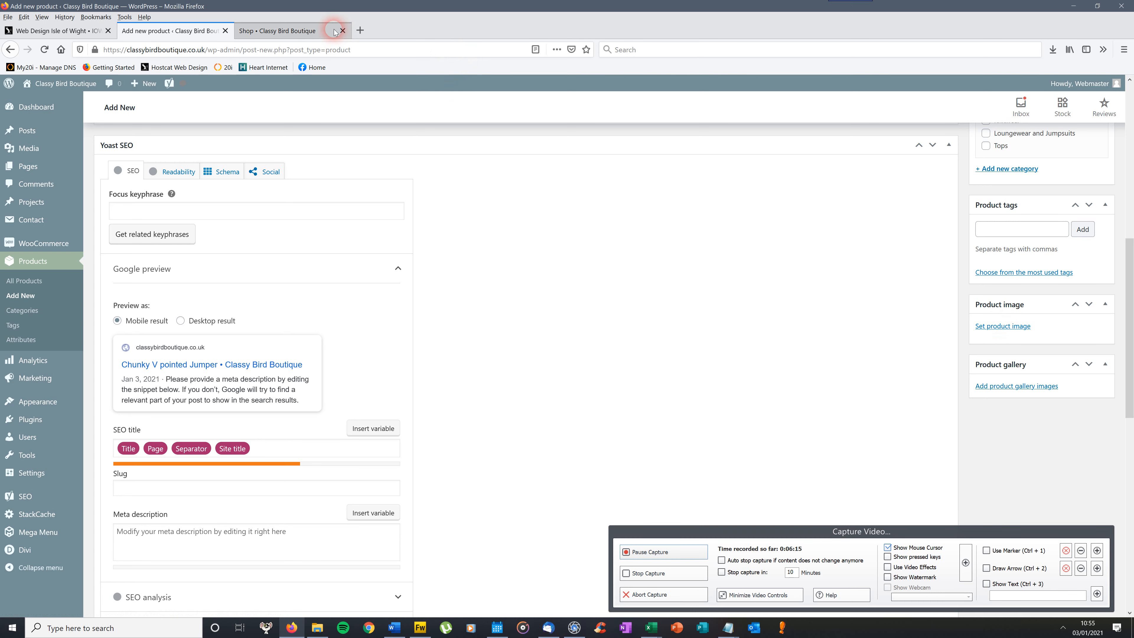
left_click(315, 31)
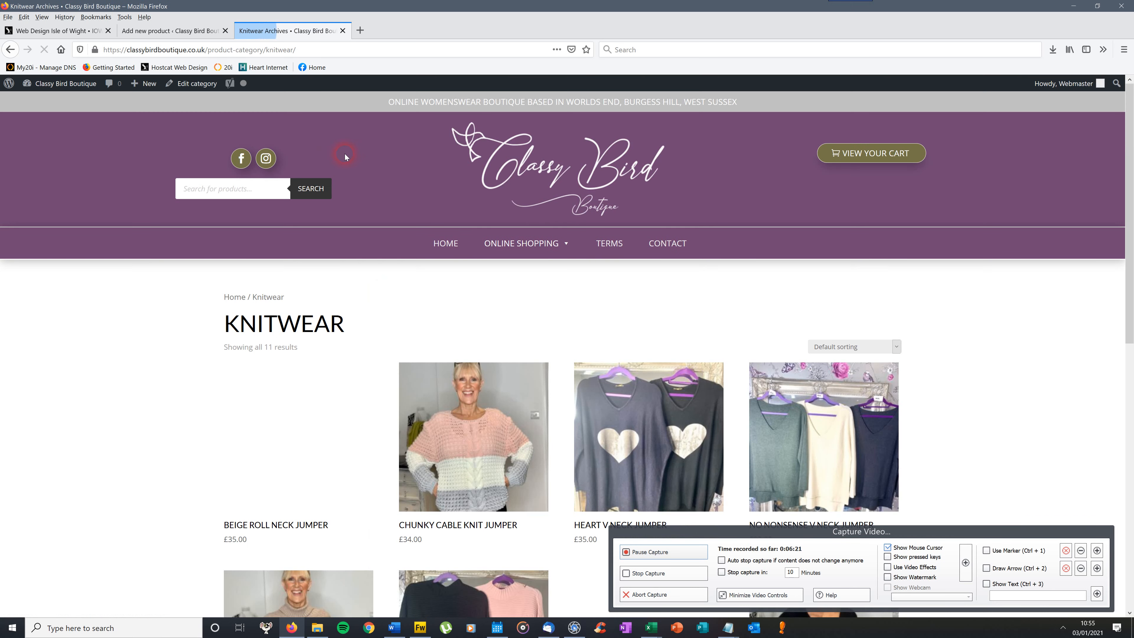
scroll(450, 389, "down", 3)
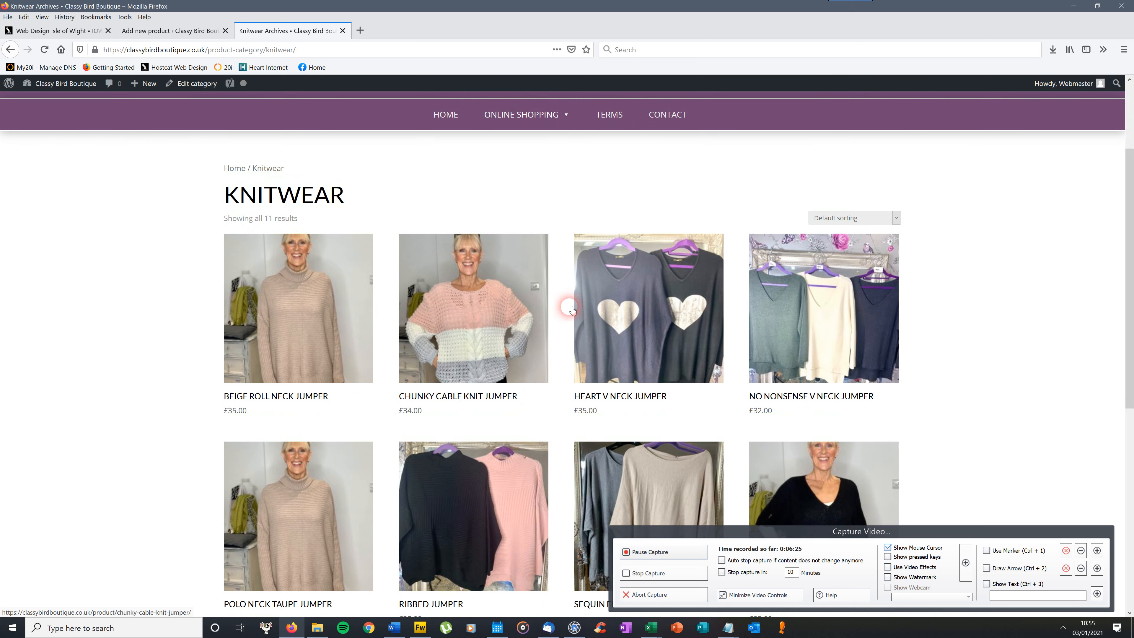
left_click(184, 30)
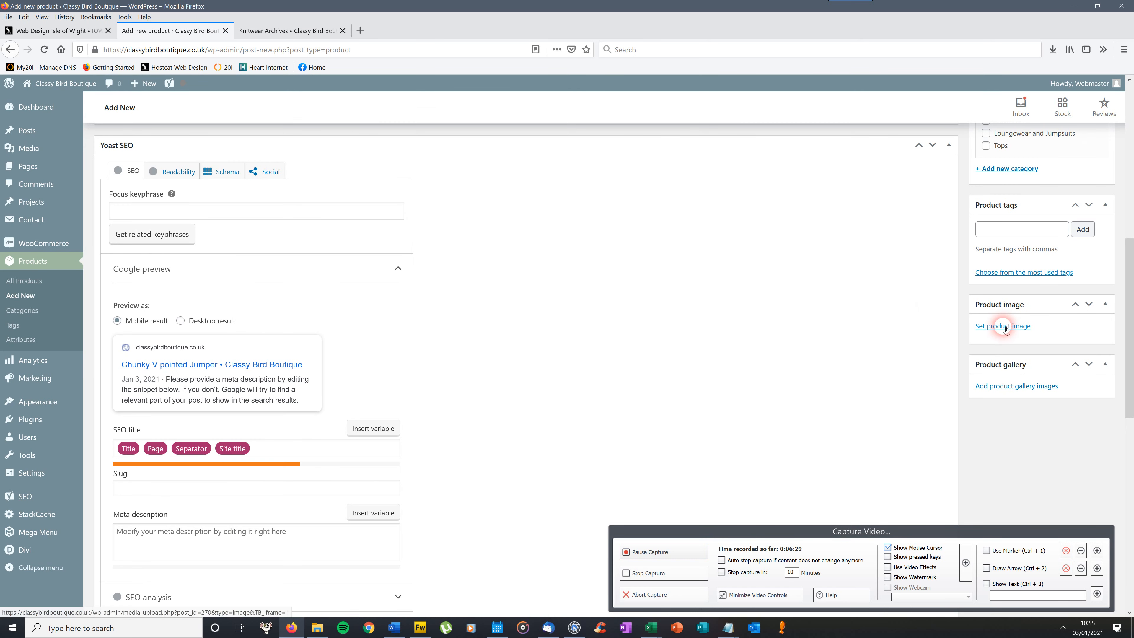
- Switch to Thunderbird and save the IMG_6450.jpg picture below the jumper's description as warm1
left_click(547, 627)
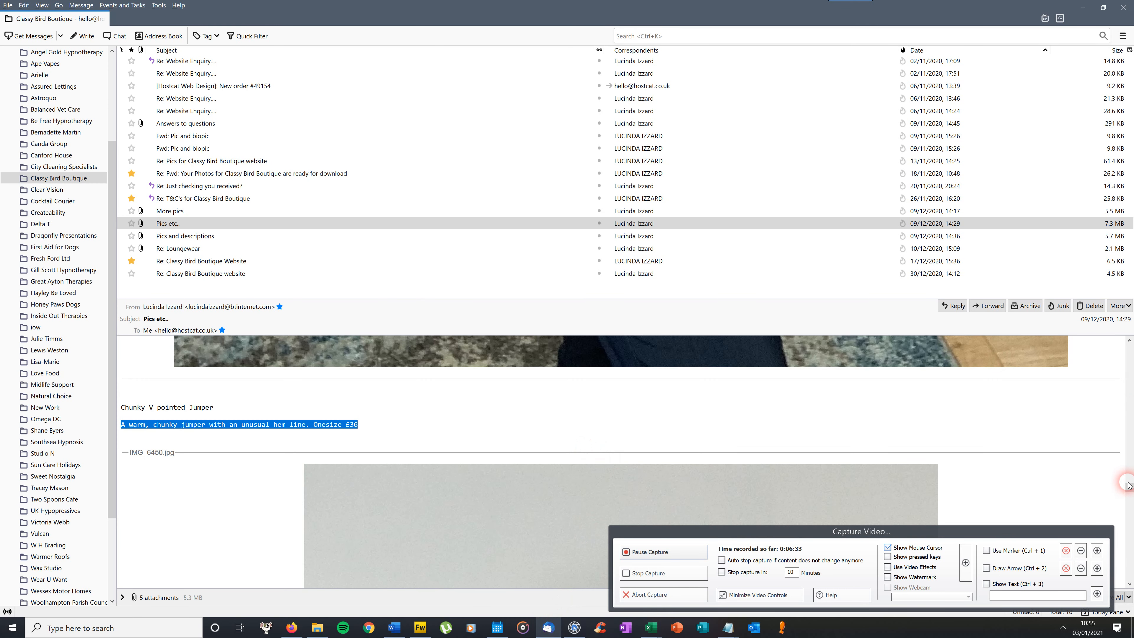
mouse_move(1130, 489)
left_mouse_down()
mouse_move(1129, 479)
mouse_move(1130, 491)
left_mouse_up()
right_click(460, 454)
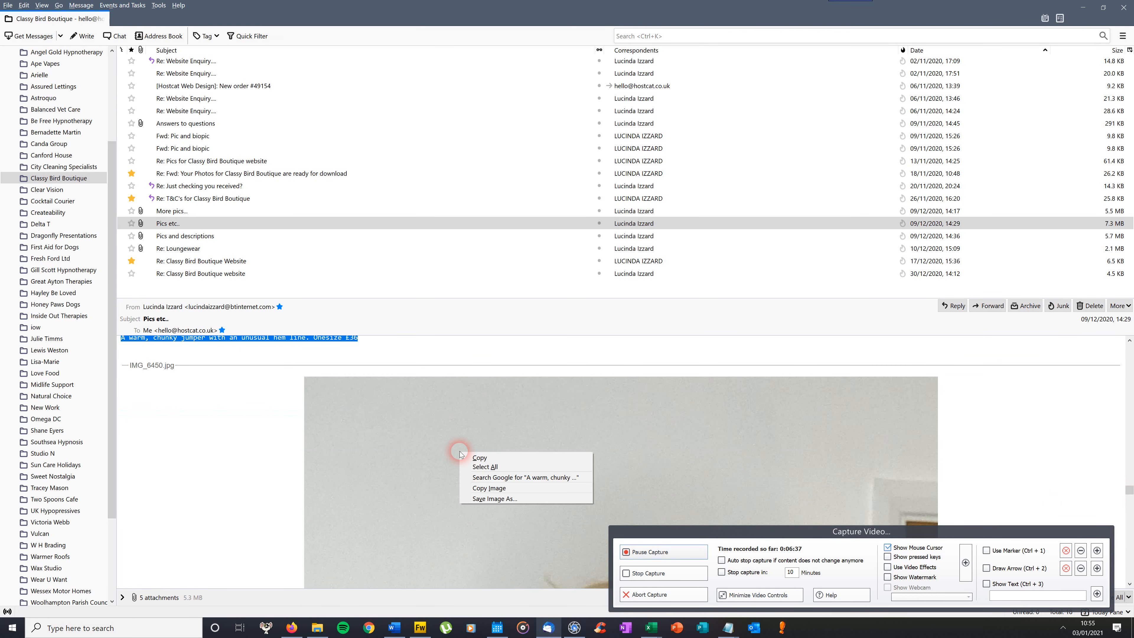
left_click(500, 499)
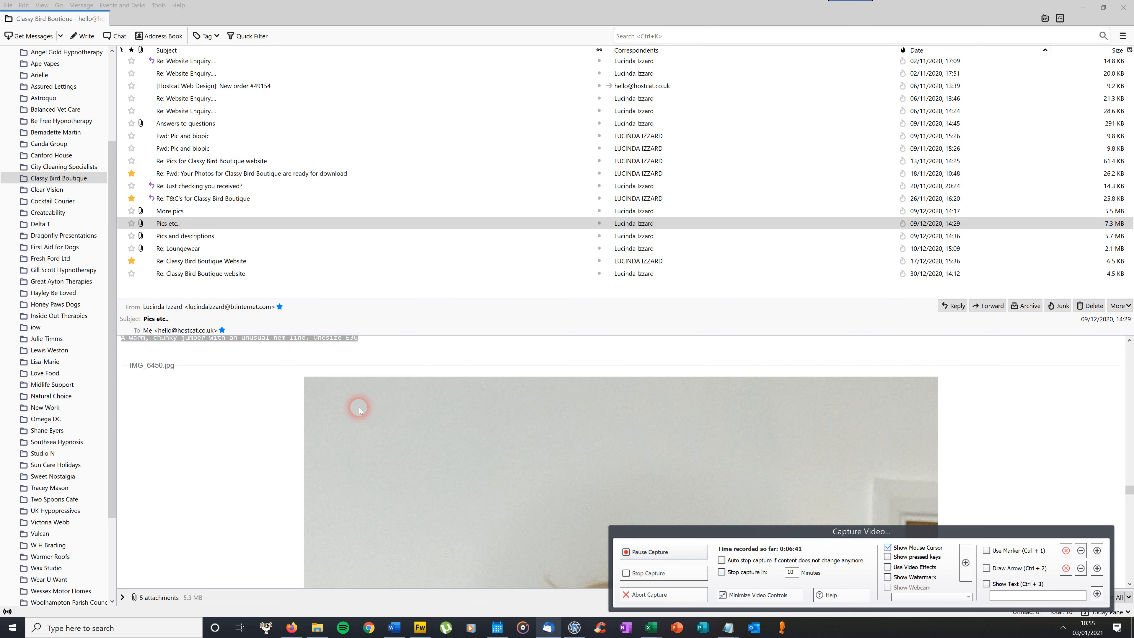
type("warm1")
key("Return")
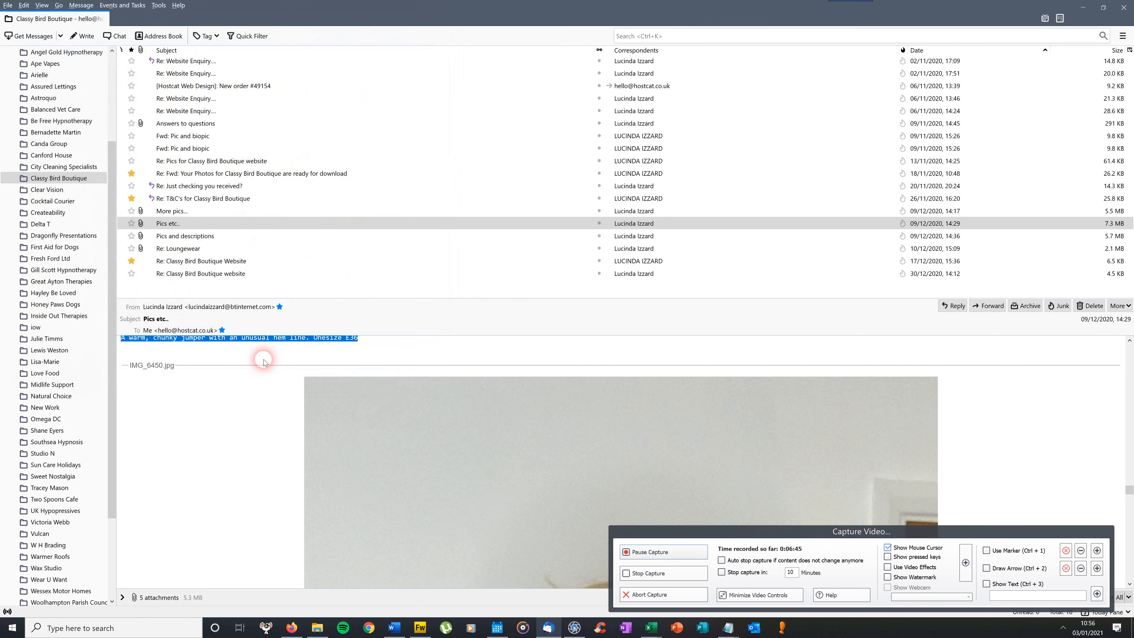
- Save the second picture of the Chunky V pointed Jumper from the email as warm2
left_click_drag(1130, 484, 1130, 546)
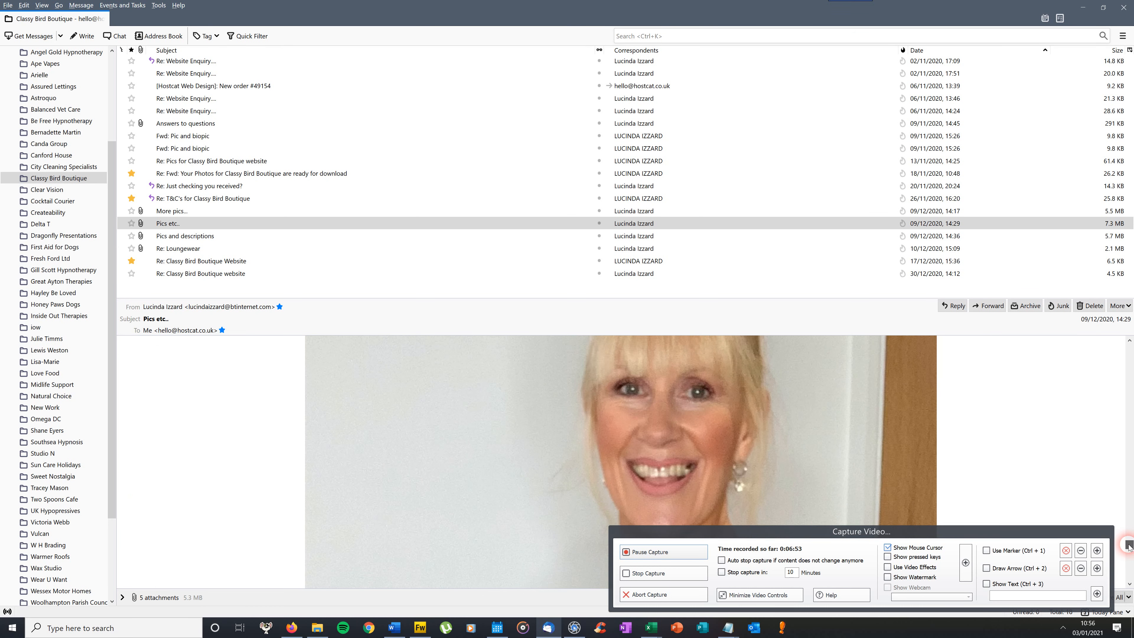
right_click(499, 455)
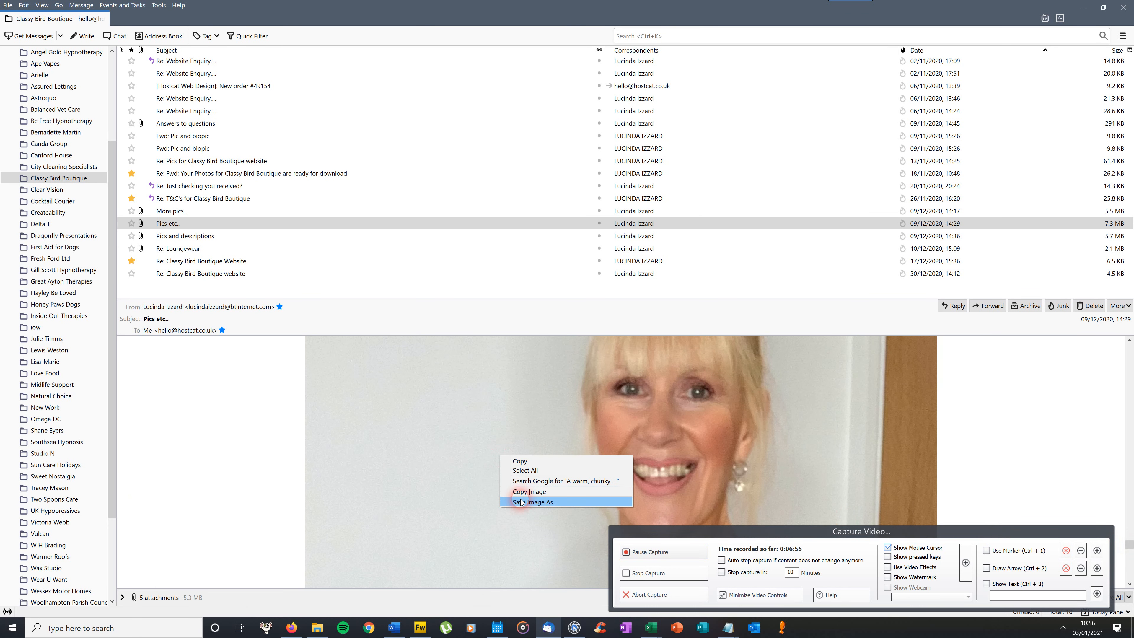
left_click(527, 501)
type("w")
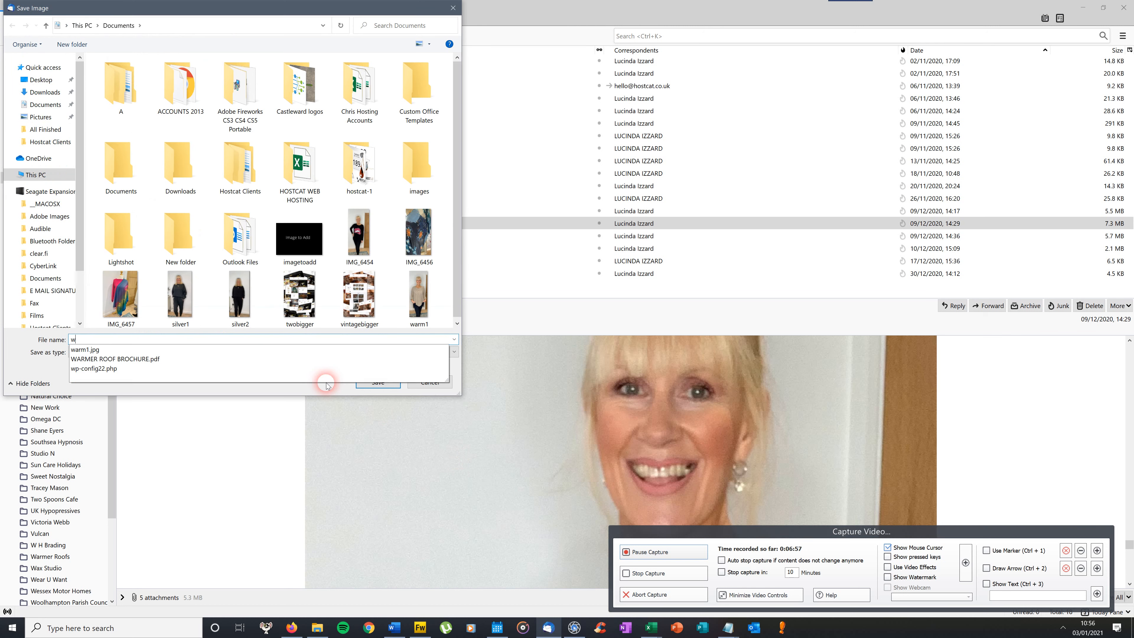
type("arm2")
key("Return")
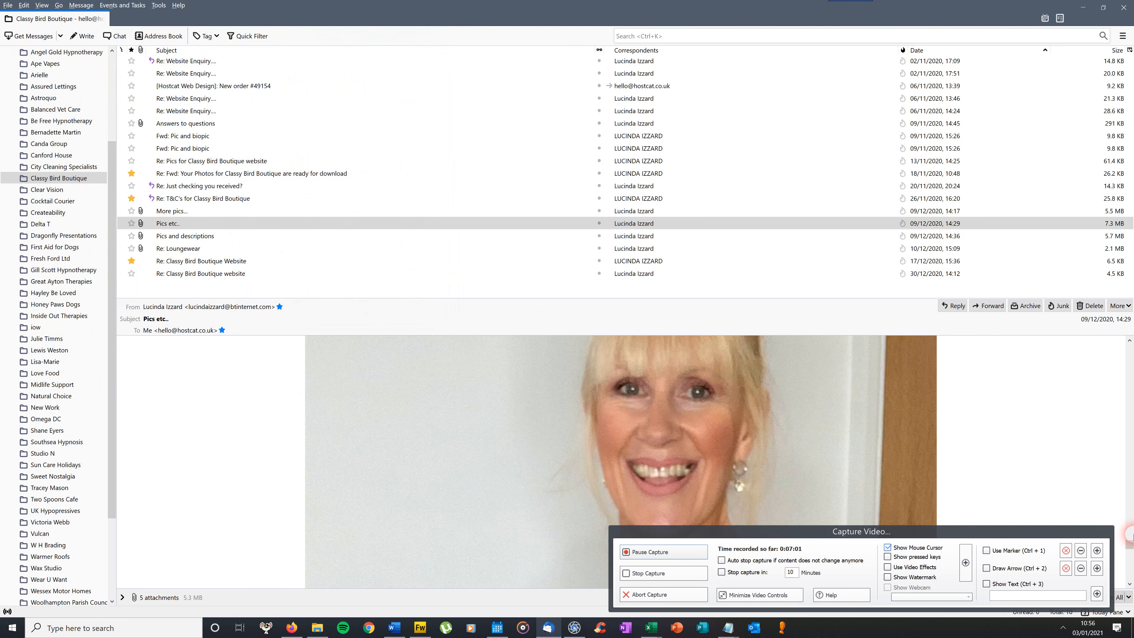
- Switch to the browser and upload warm1 and warm2 from the Documents folder while choosing the jumper's product image
left_click_drag(1129, 544, 1123, 381)
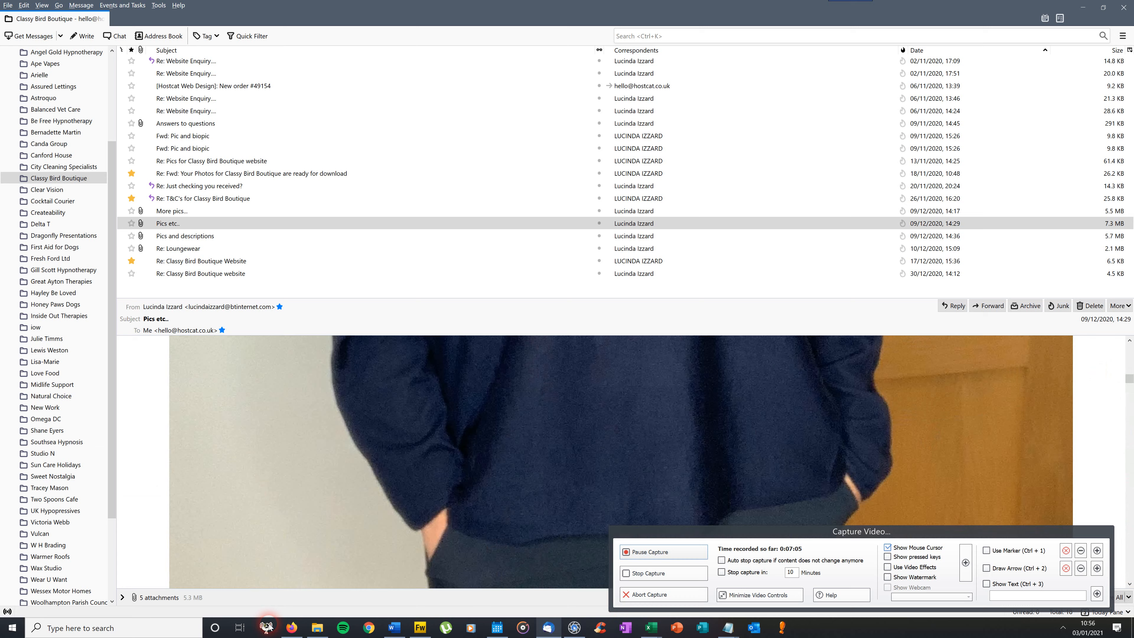
left_click(291, 627)
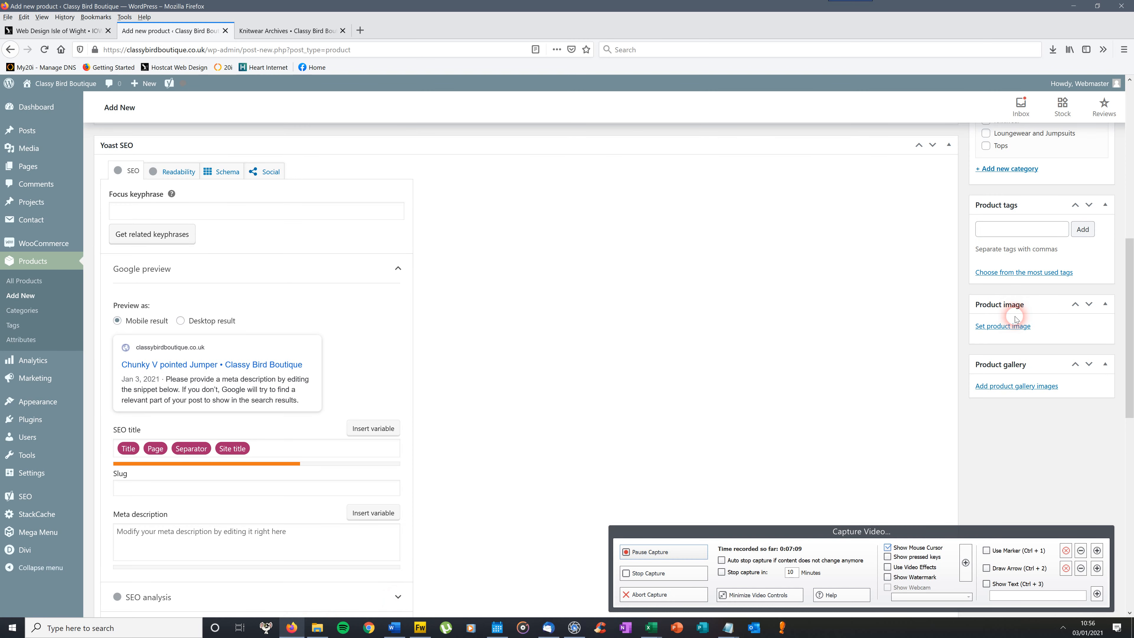
left_click(1007, 326)
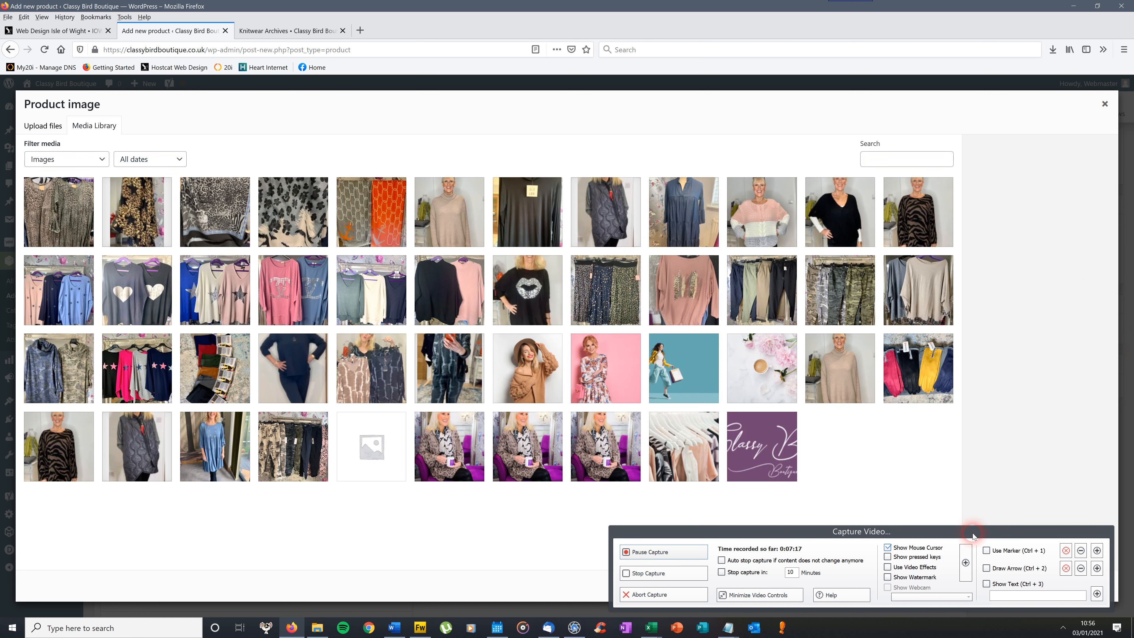
left_click_drag(972, 536, 807, 547)
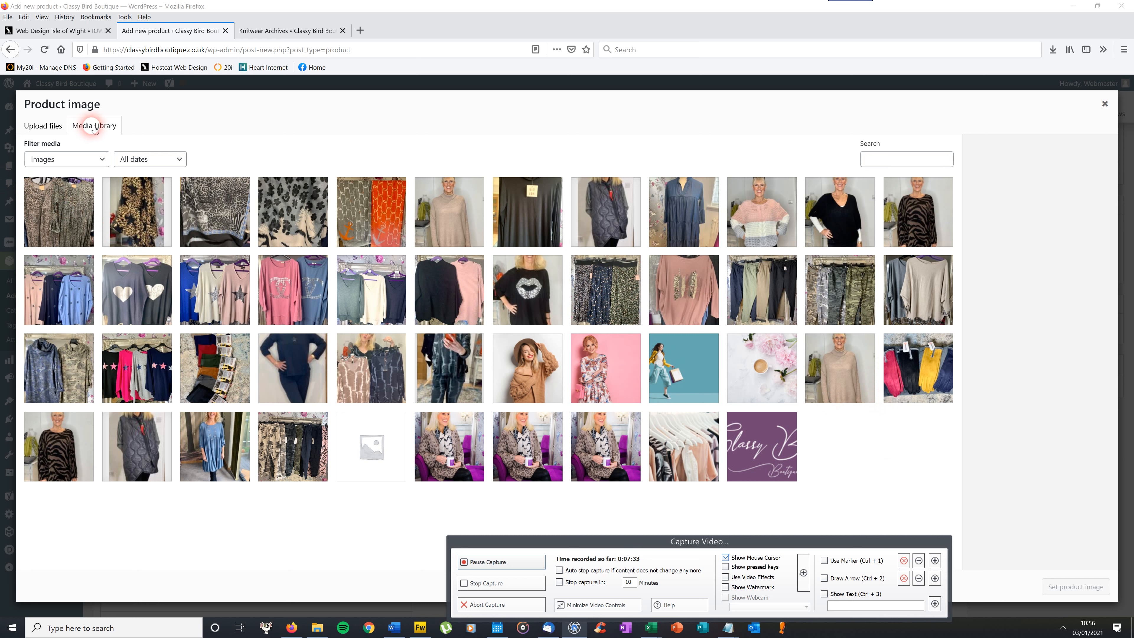
left_click(48, 126)
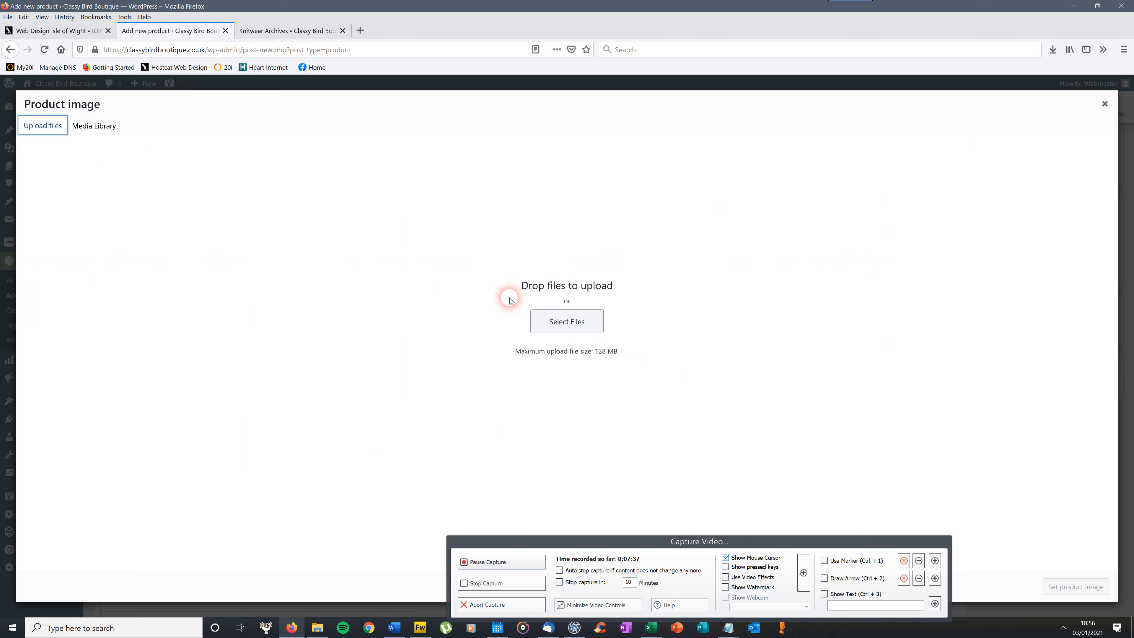
left_click(574, 322)
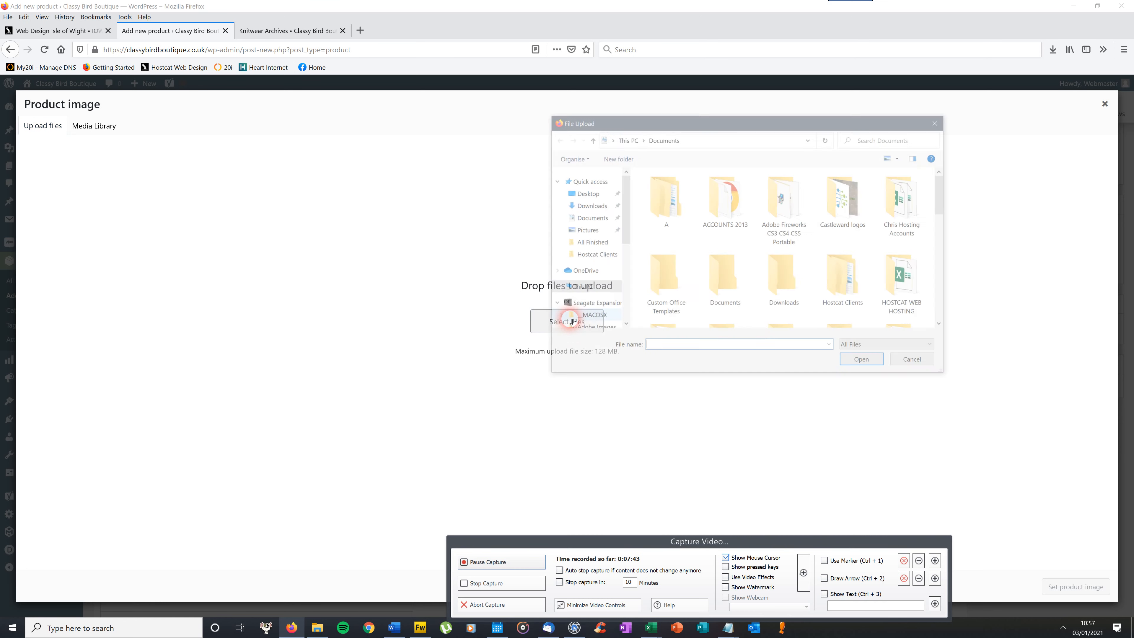
left_click(919, 196)
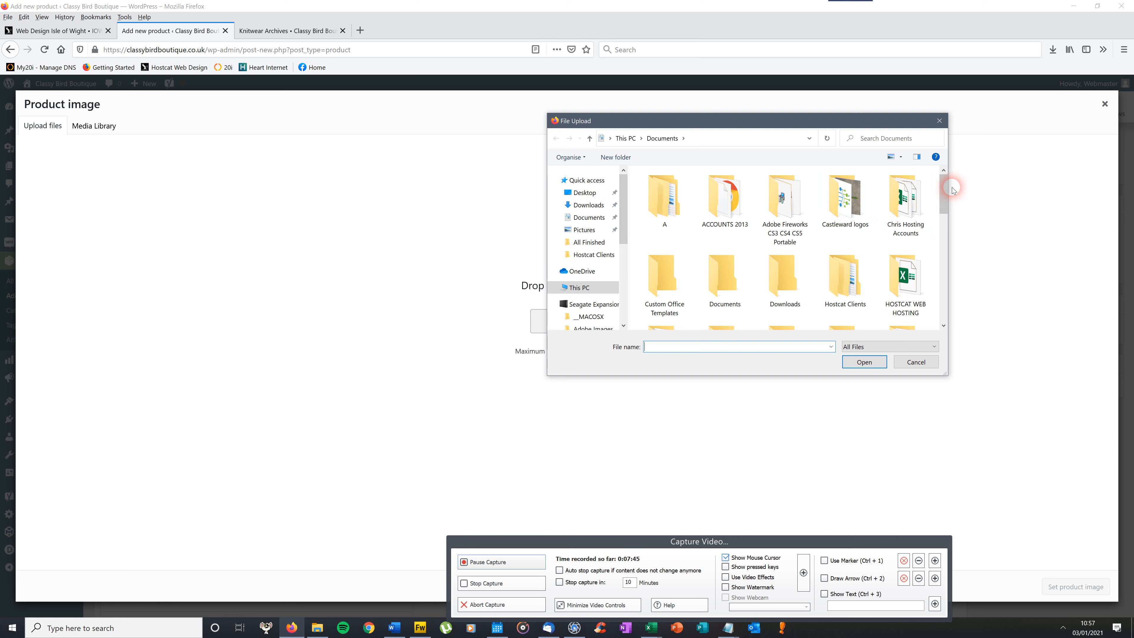
left_click_drag(941, 183, 924, 280)
left_click(724, 261)
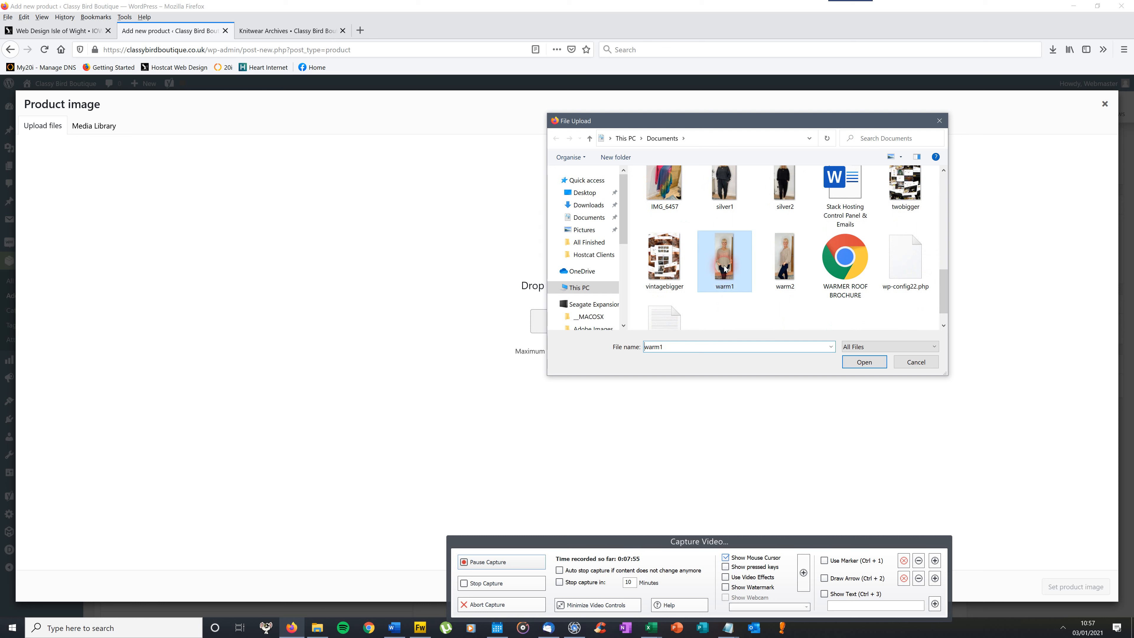
left_click(785, 268, "ctrl")
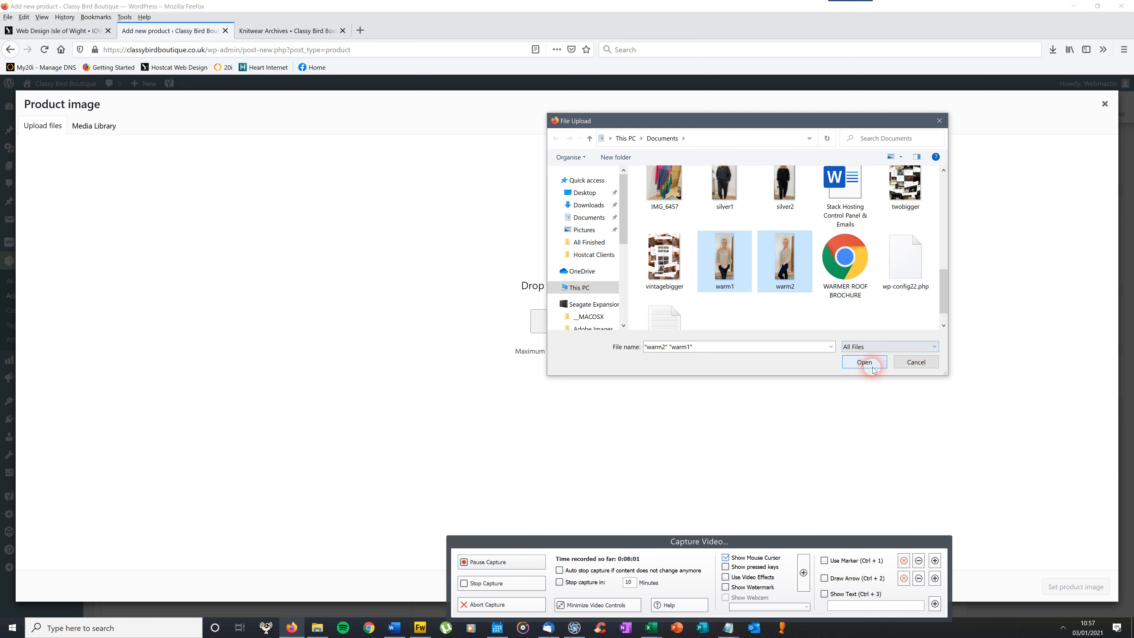
left_click(862, 363)
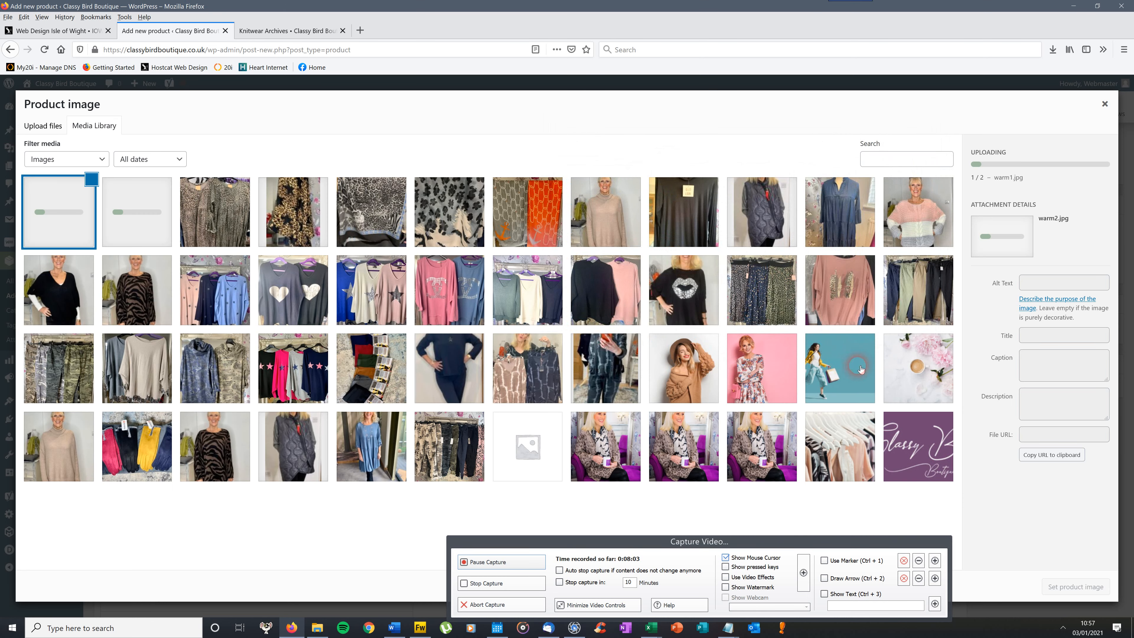
- Set warm1.jpg as the Chunky V pointed Jumper's product image
left_click(77, 230)
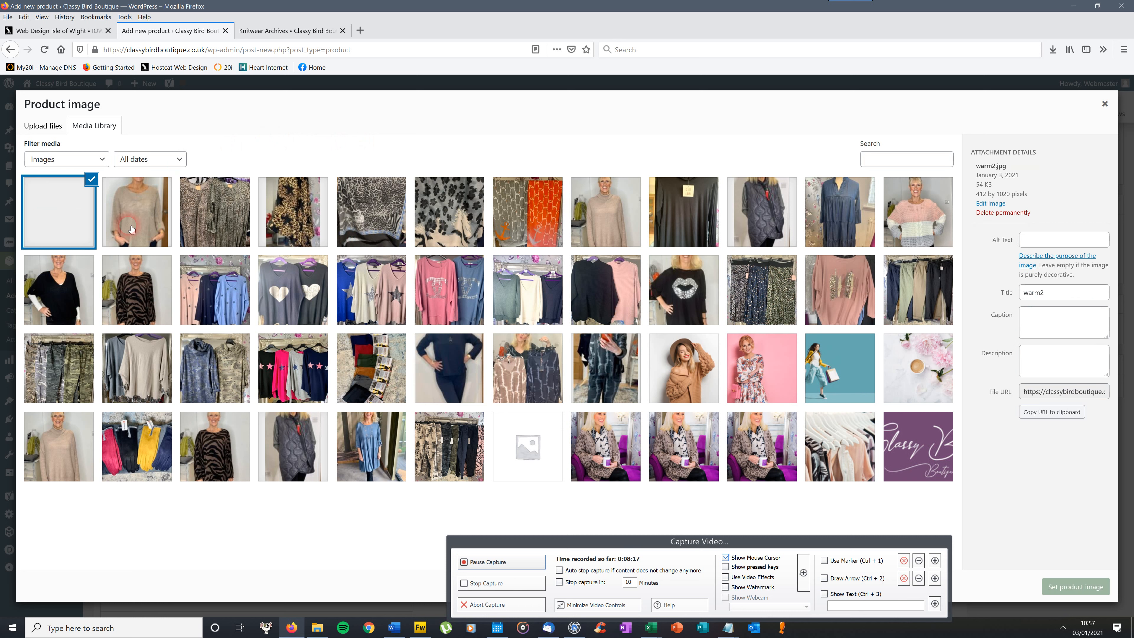
left_click(144, 211)
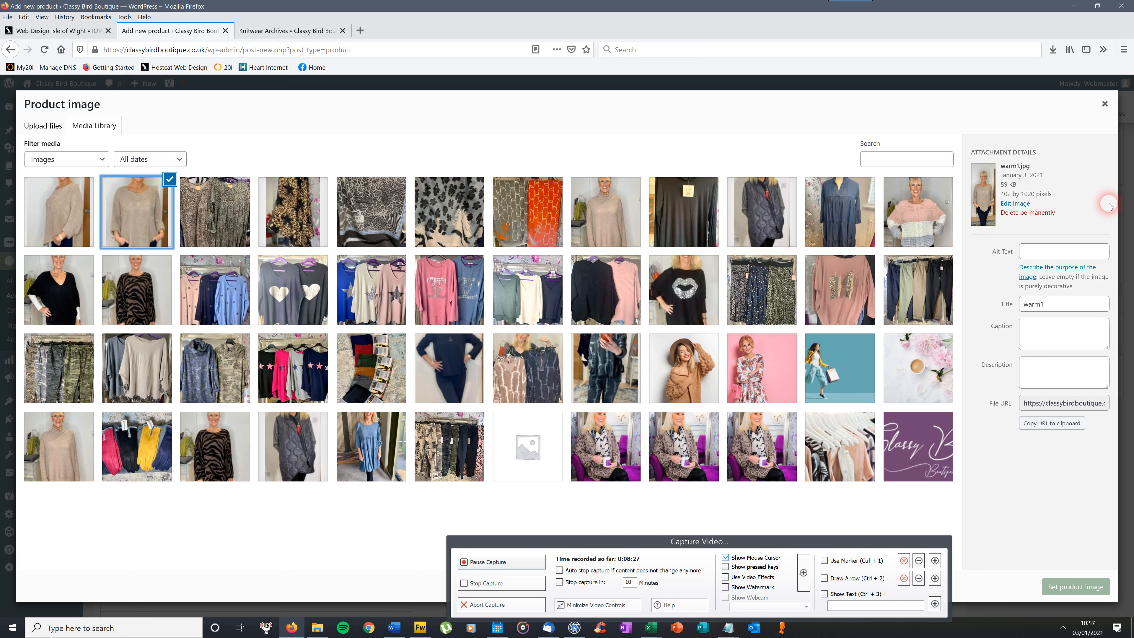
left_click(1072, 587)
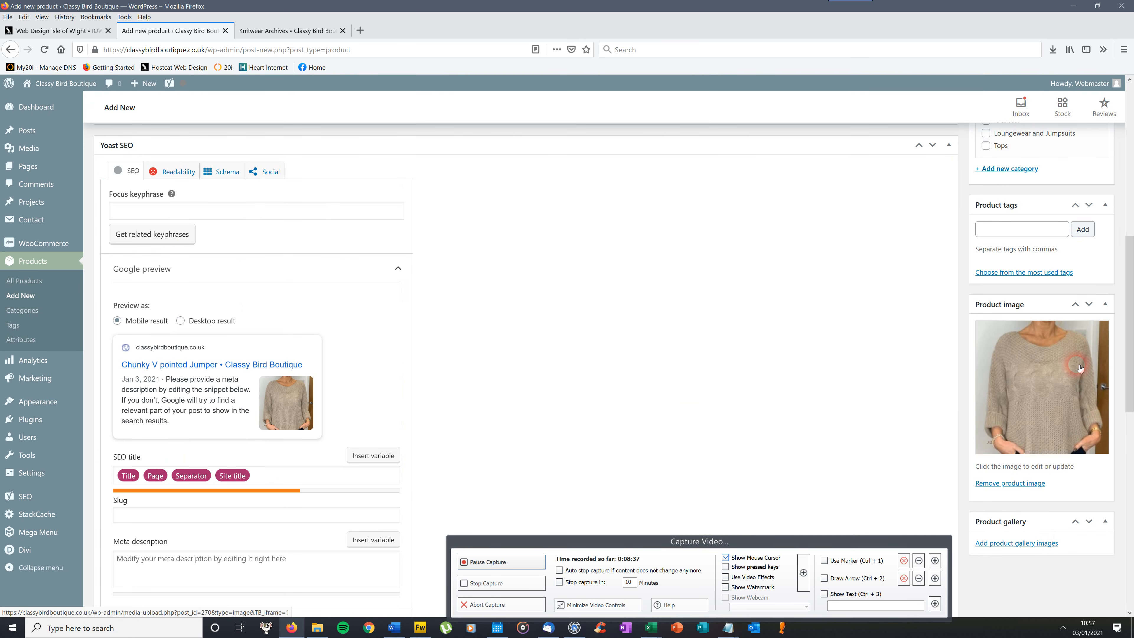
- Add warm2.jpg from the media library to the jumper's product gallery
left_click_drag(1130, 275, 1132, 328)
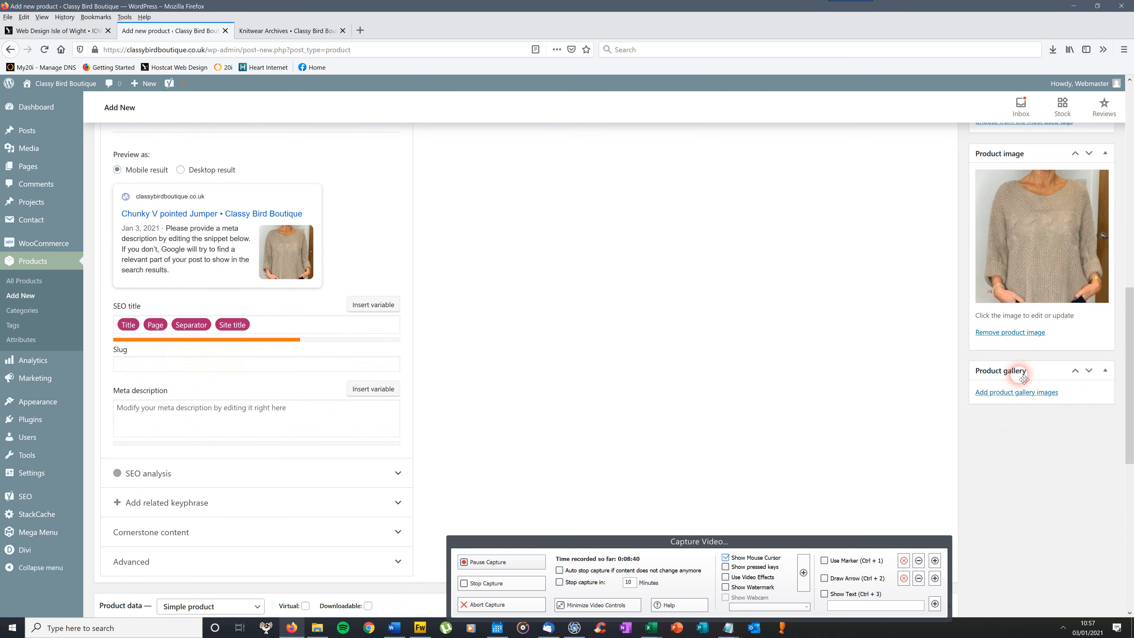
left_click(1015, 393)
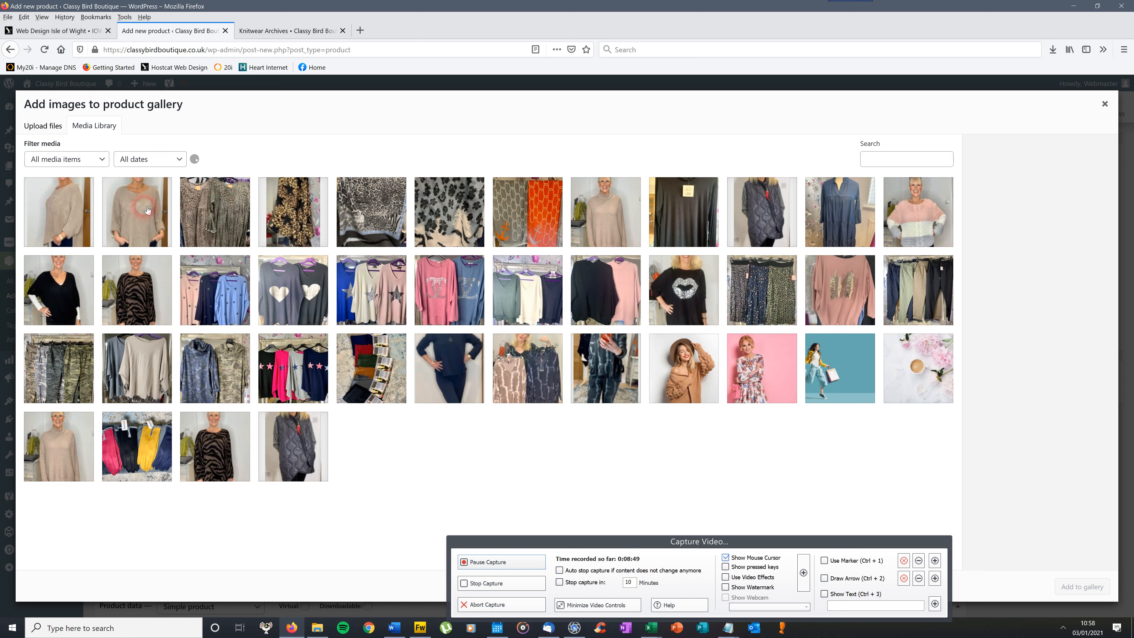
left_click(58, 204)
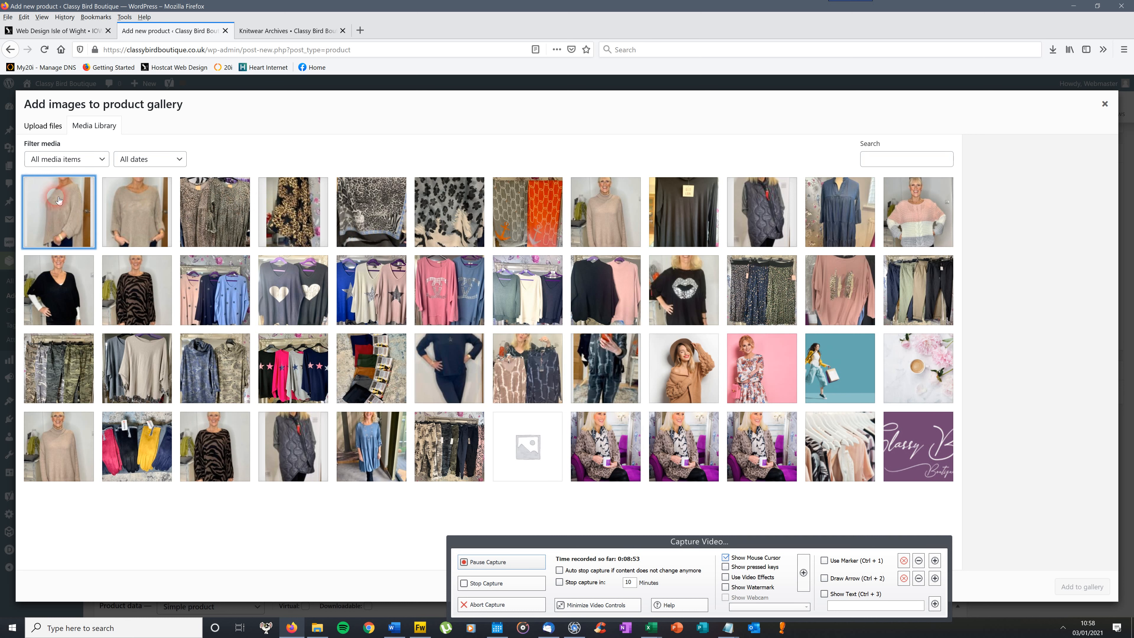
left_click(1098, 346)
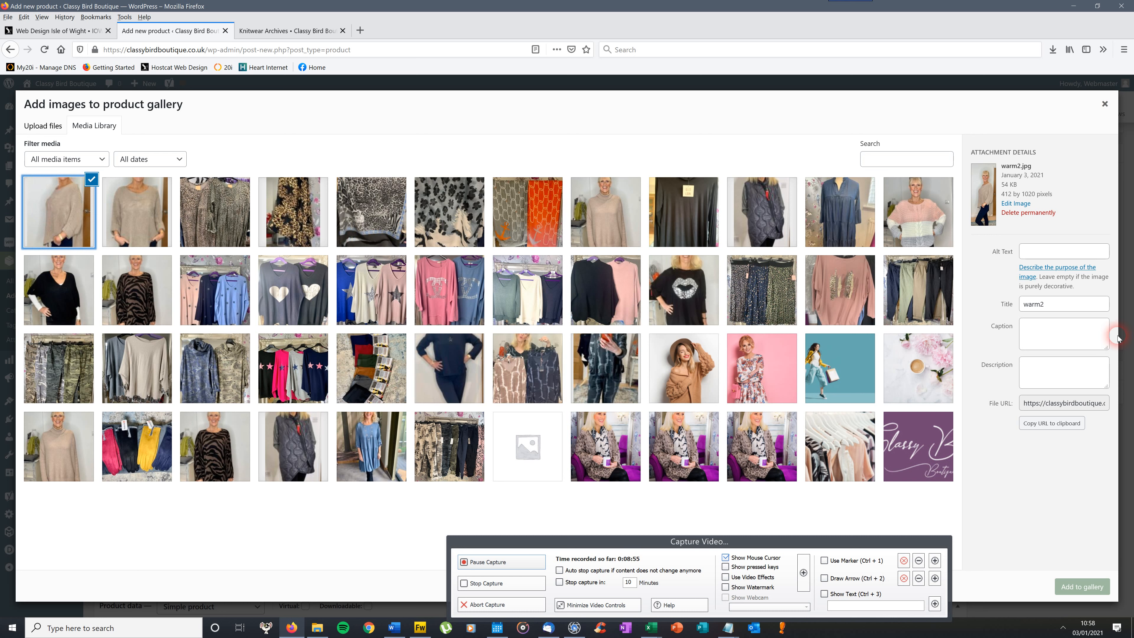
left_click(1101, 589)
left_click(1086, 590)
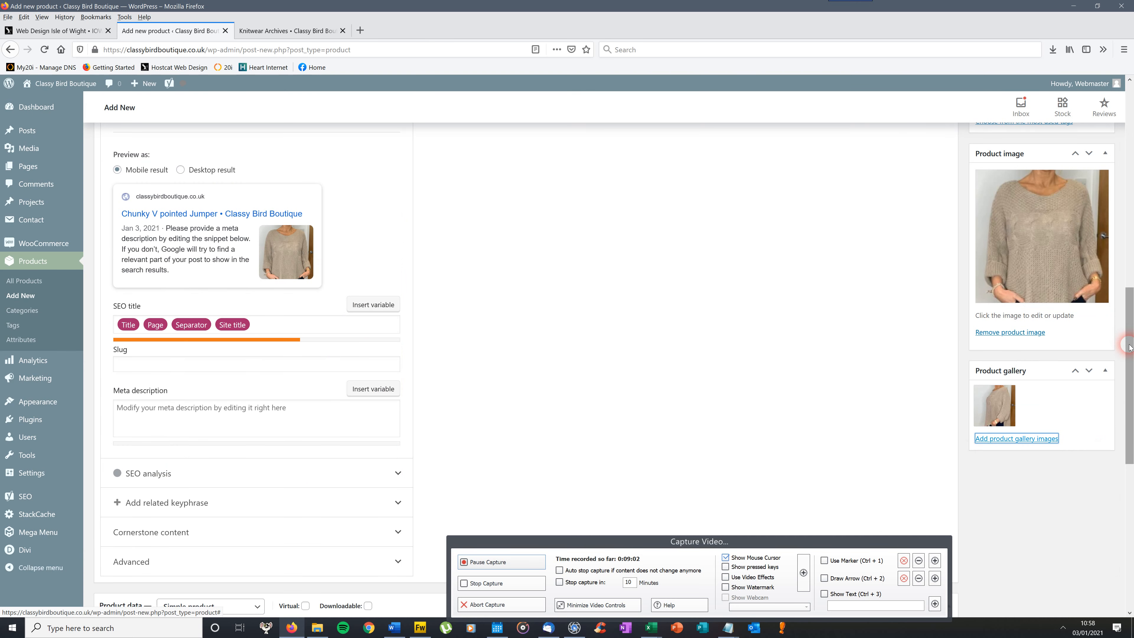
- Assign the jumper to the Knitwear product category and publish the product
left_click_drag(1130, 352, 1131, 219)
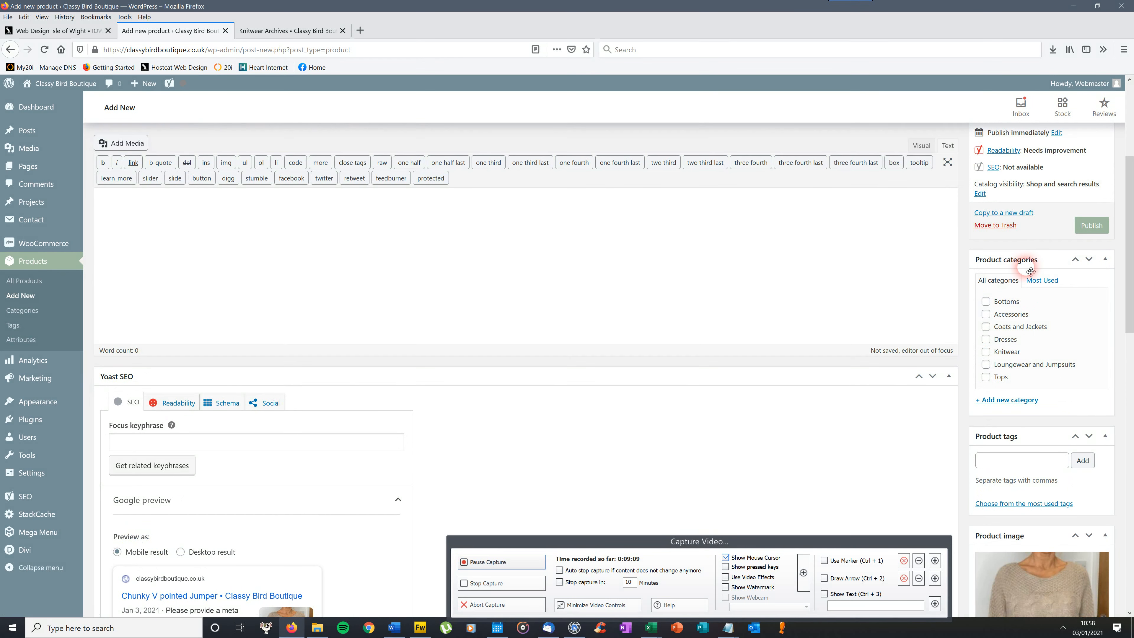
left_click(989, 353)
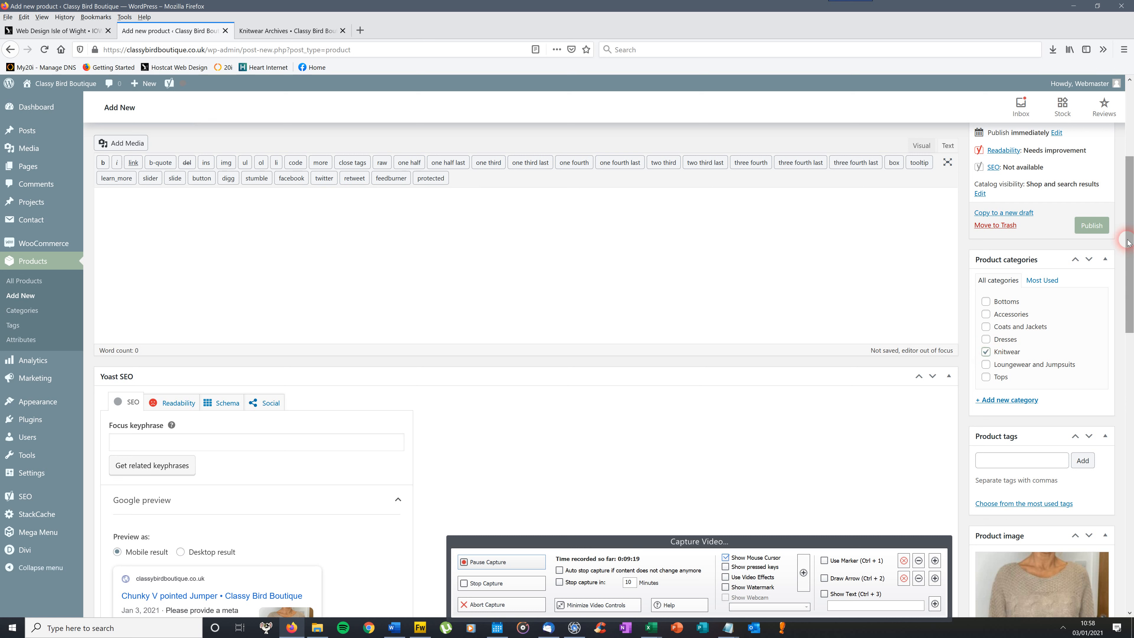
scroll(1129, 234, "up", 2)
left_click_drag(1131, 233, 1132, 197)
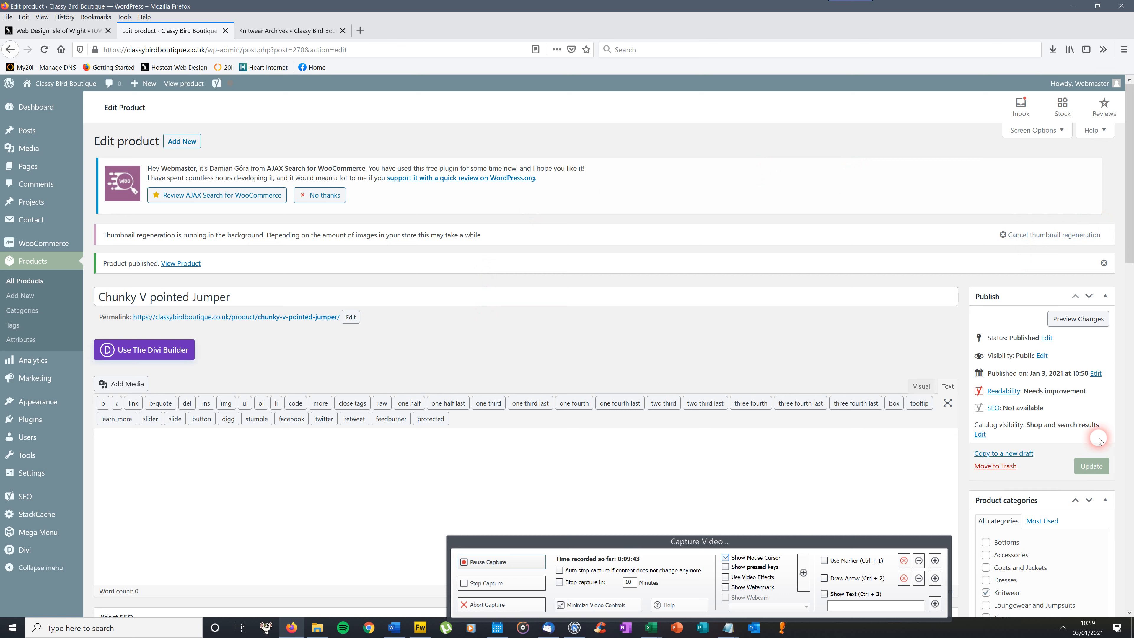
- Reload the shop's Knitwear category and examine the Chunky V pointed Jumper's product page with its pictures and description
left_click(300, 32)
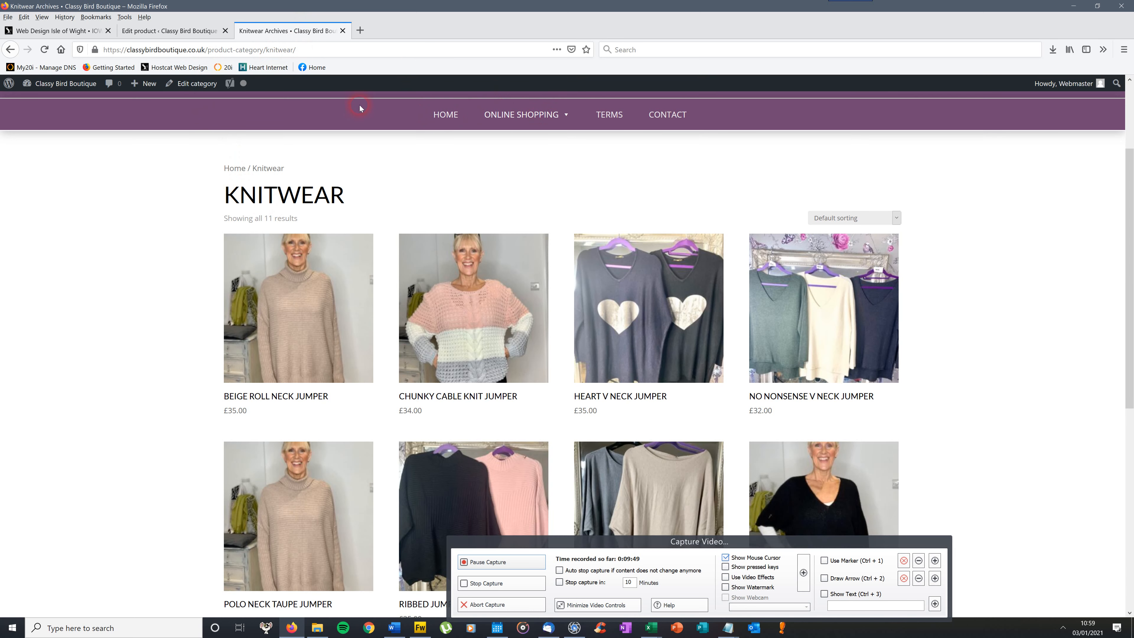
left_click(41, 51)
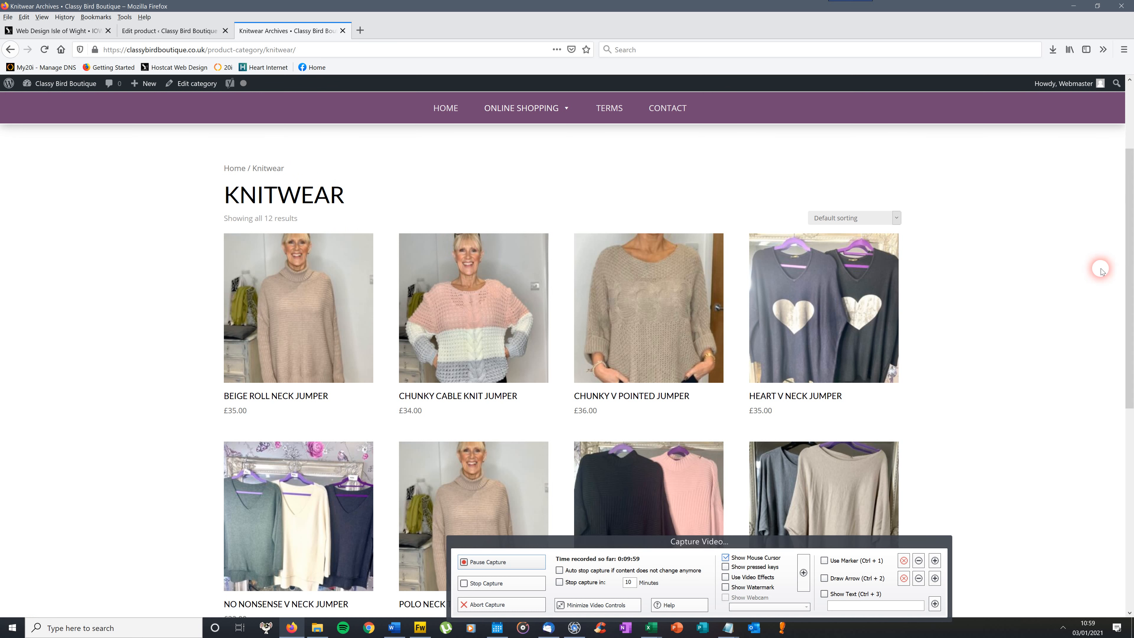
scroll(1042, 311, "down", 1)
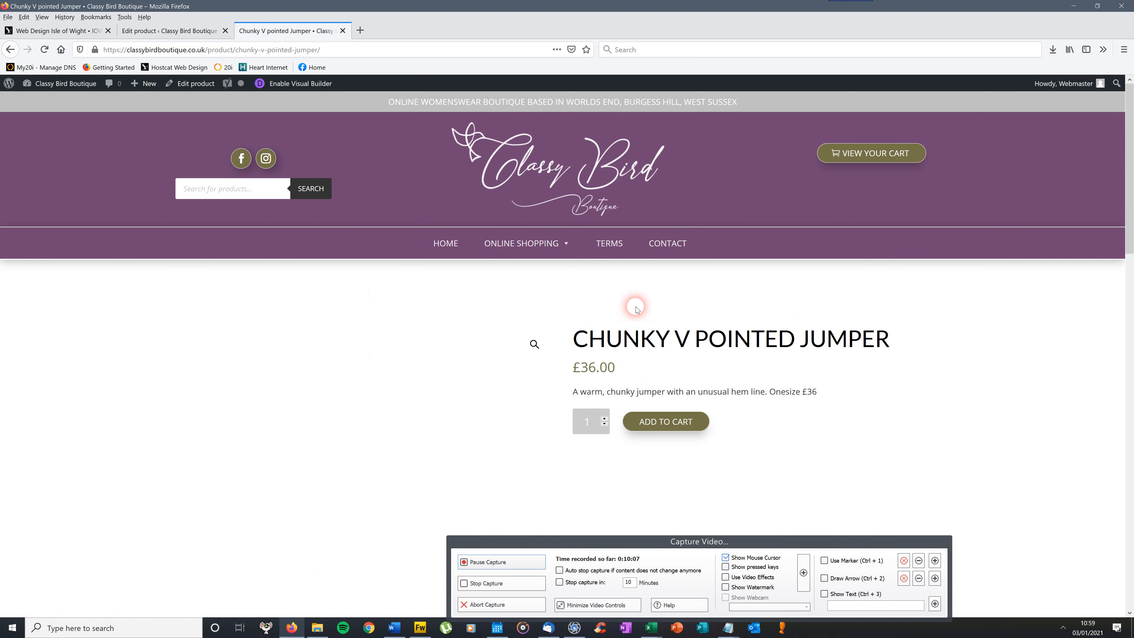
left_click_drag(1129, 134, 1129, 167)
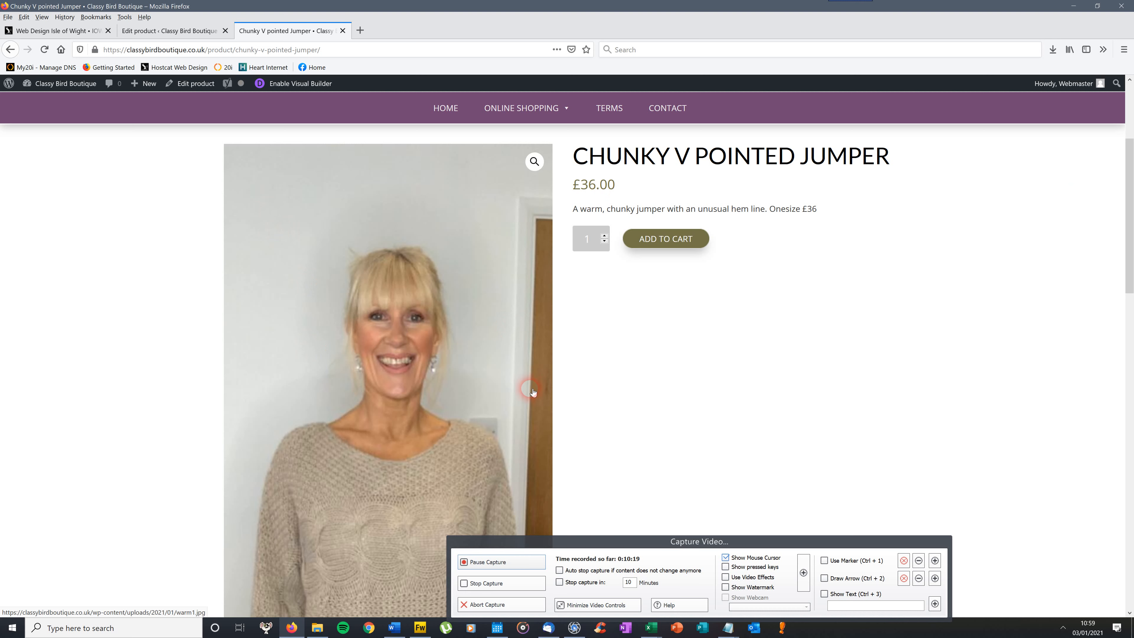
left_click_drag(1129, 209, 1131, 375)
left_click_drag(1130, 376, 1130, 152)
- View the main online shop page with its categories, and return to the jumper's editing page
mouse_move(551, 219)
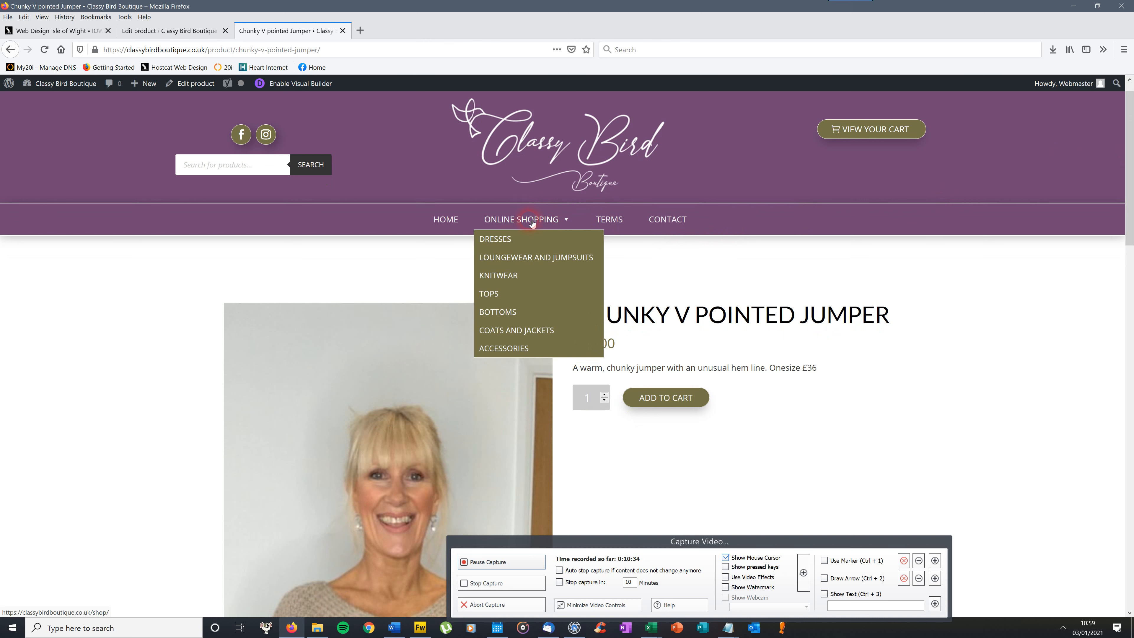
left_click(535, 220)
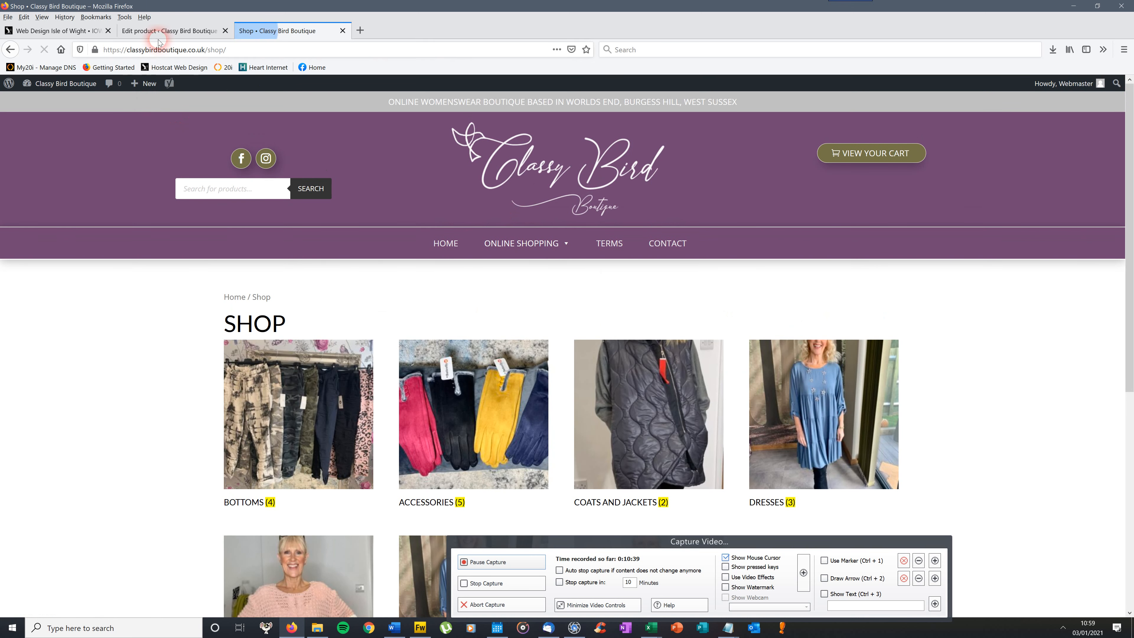
left_click(164, 31)
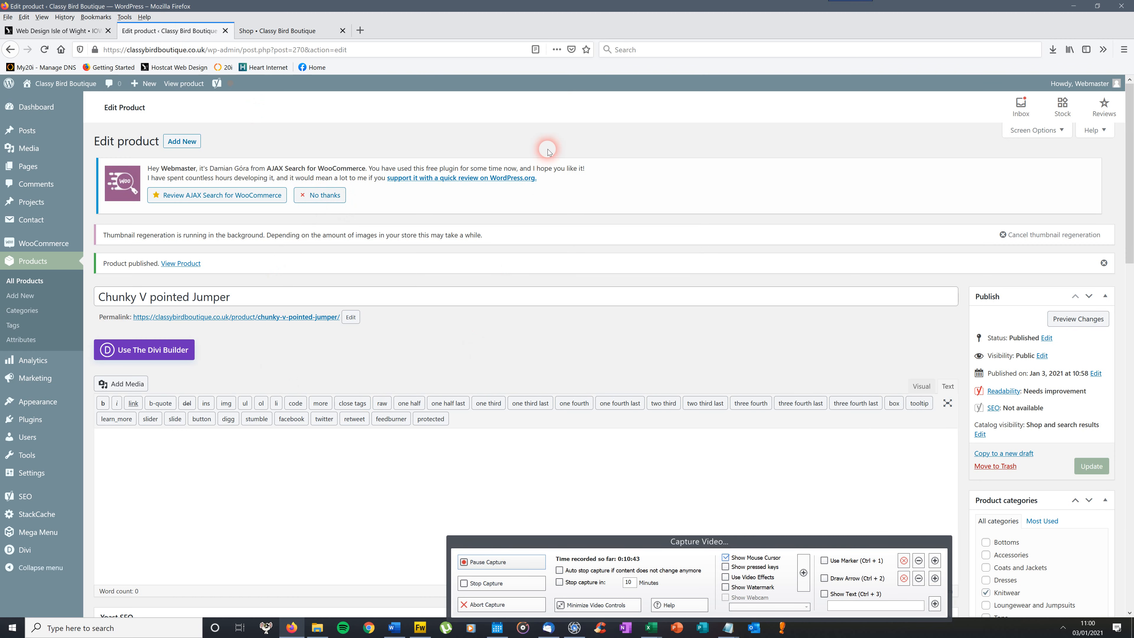
- Switch to Thunderbird and copy the product name Star Lounge Suit from the Re: Loungewear email
left_click(549, 630)
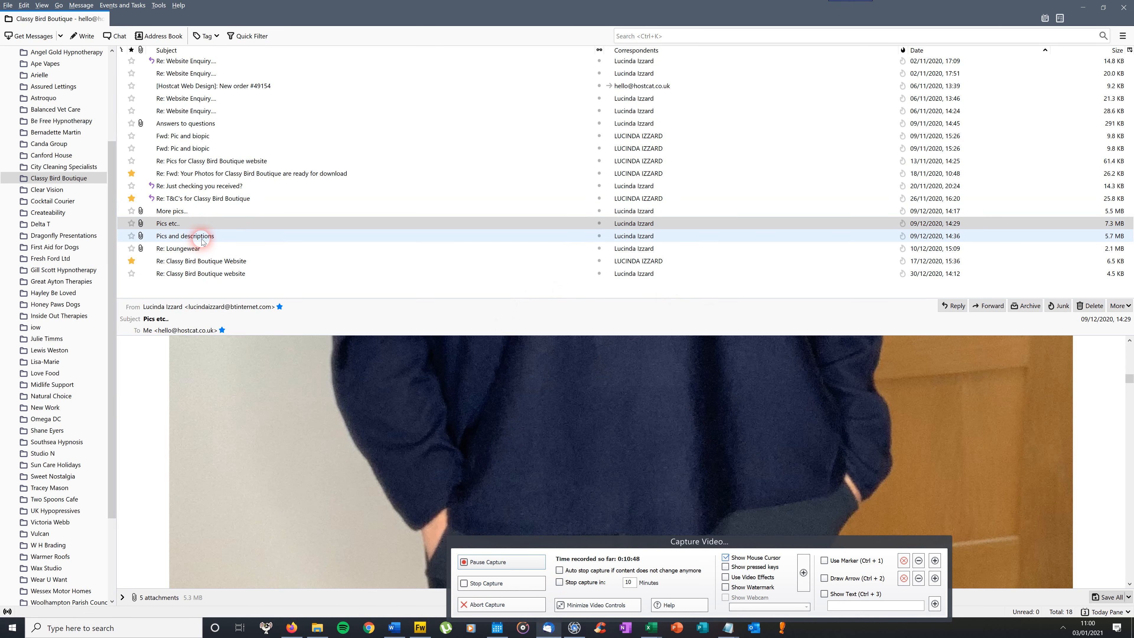
left_click(202, 251)
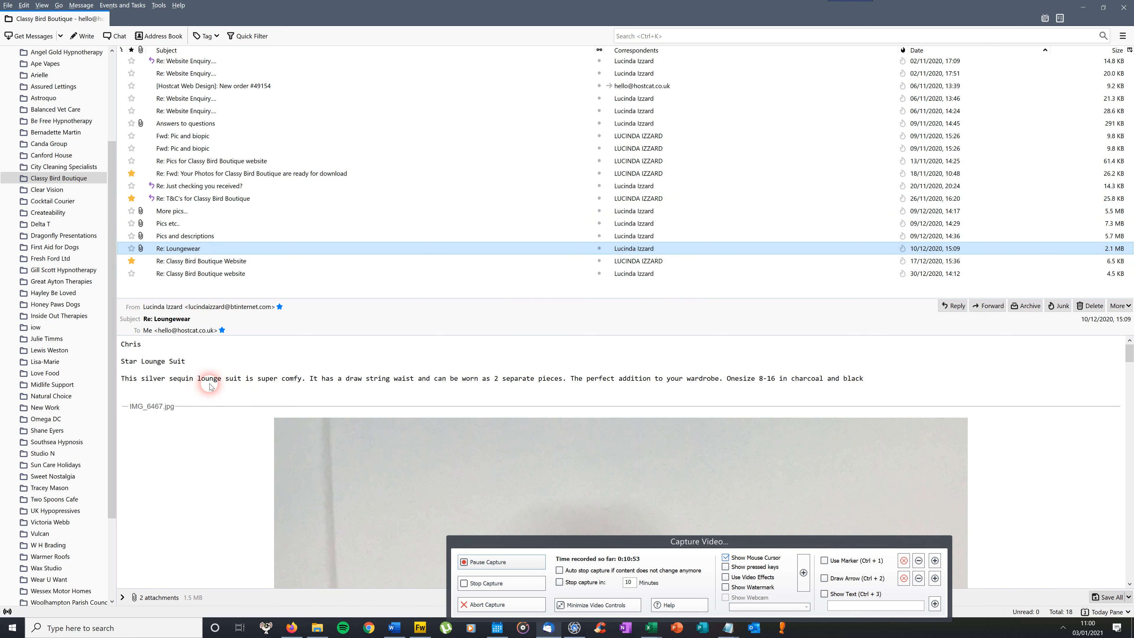
left_click(186, 364)
left_click_drag(187, 364, 131, 367)
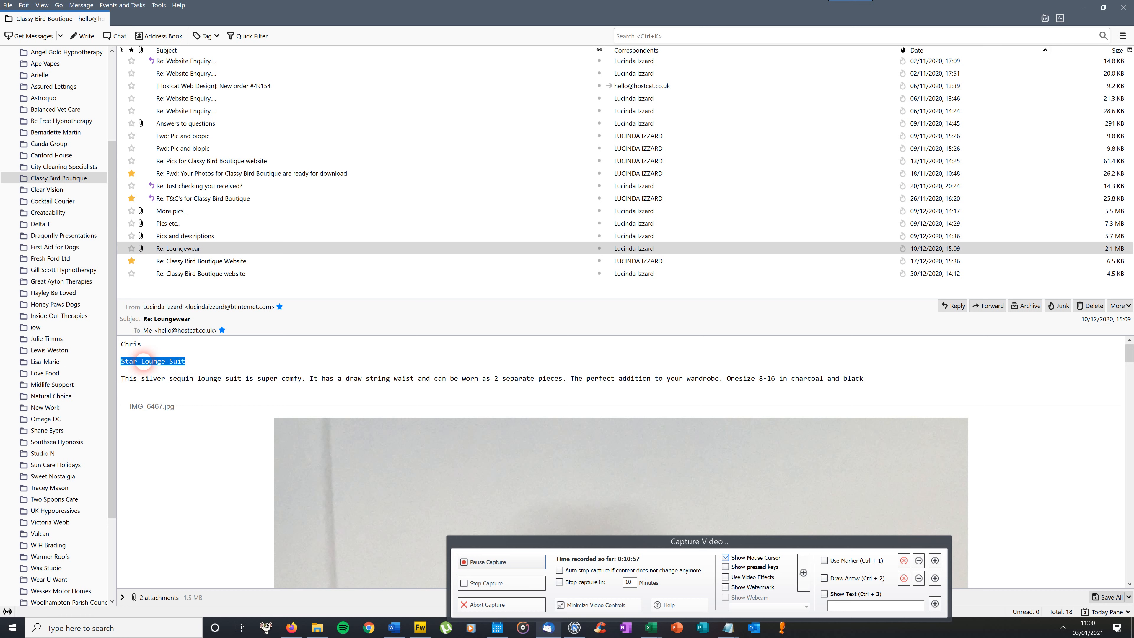
right_click(144, 363)
left_click(173, 370)
- Switch back to the browser, start another new product and name it Star Lounge Suit using the copied text
left_click(292, 627)
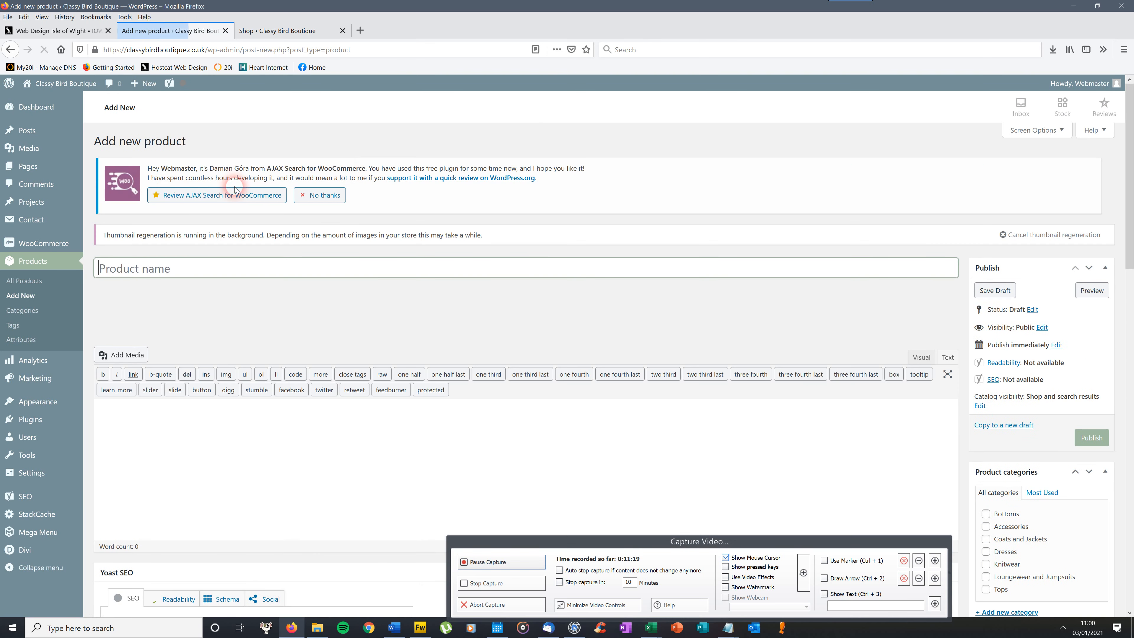
right_click(120, 275)
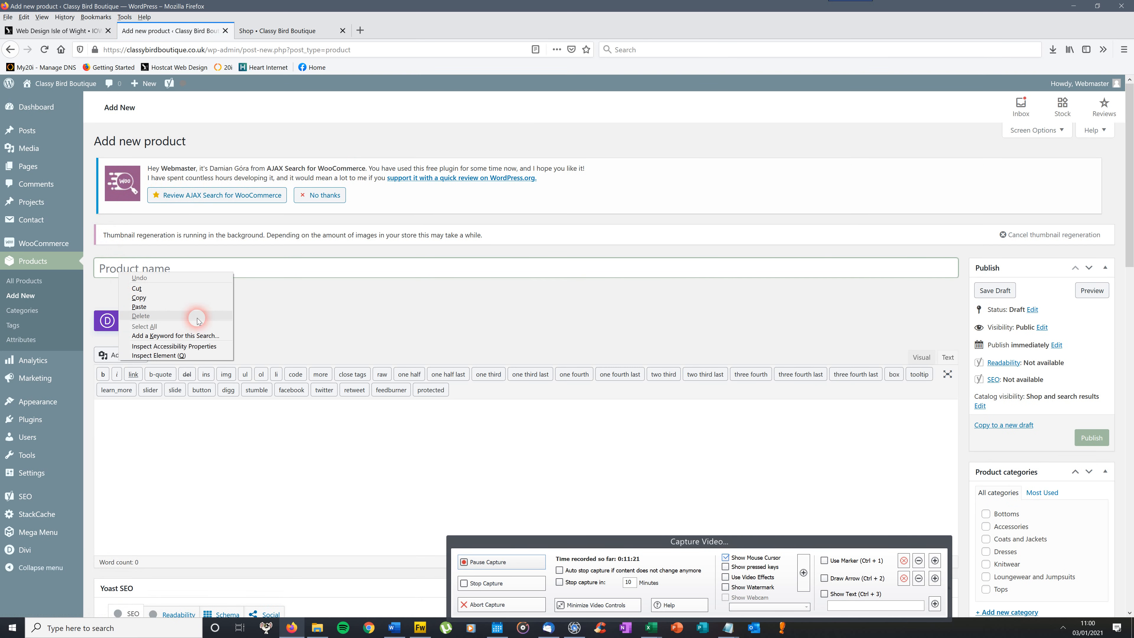
left_click(139, 307)
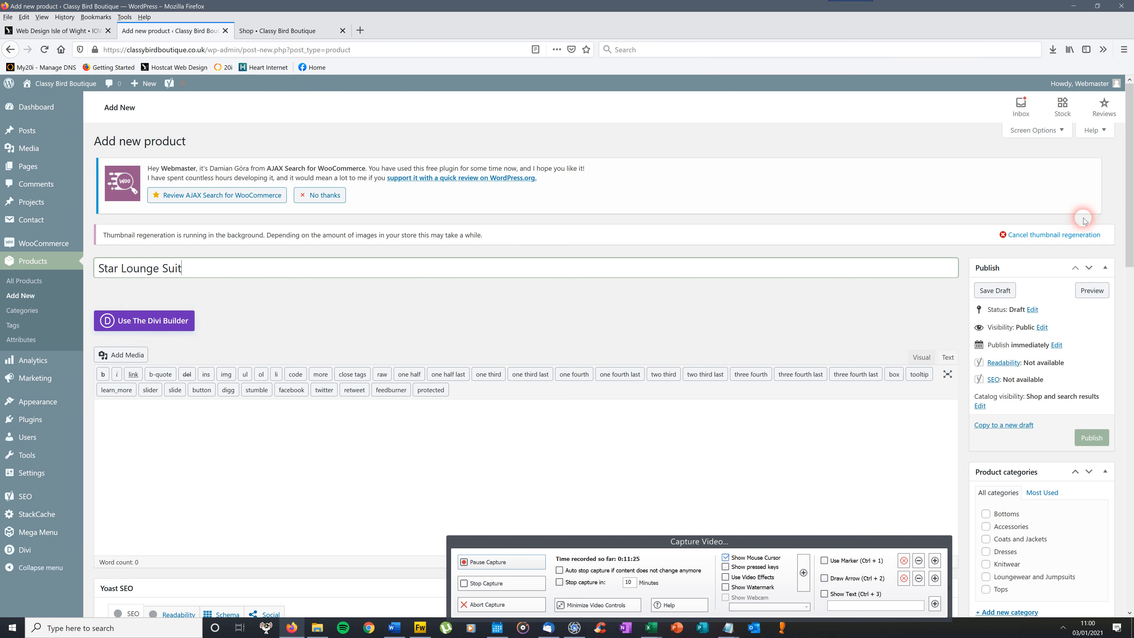
left_click_drag(1129, 188, 1133, 497)
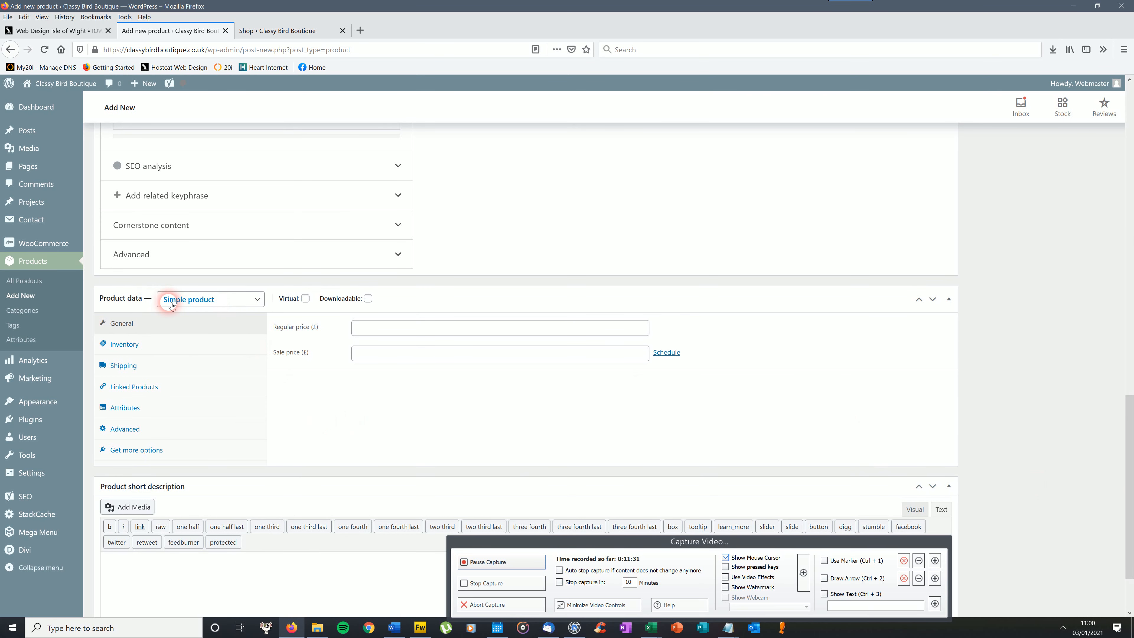
- Make the product a variable product and add a custom attribute named Colour that is used for variations
left_click(257, 300)
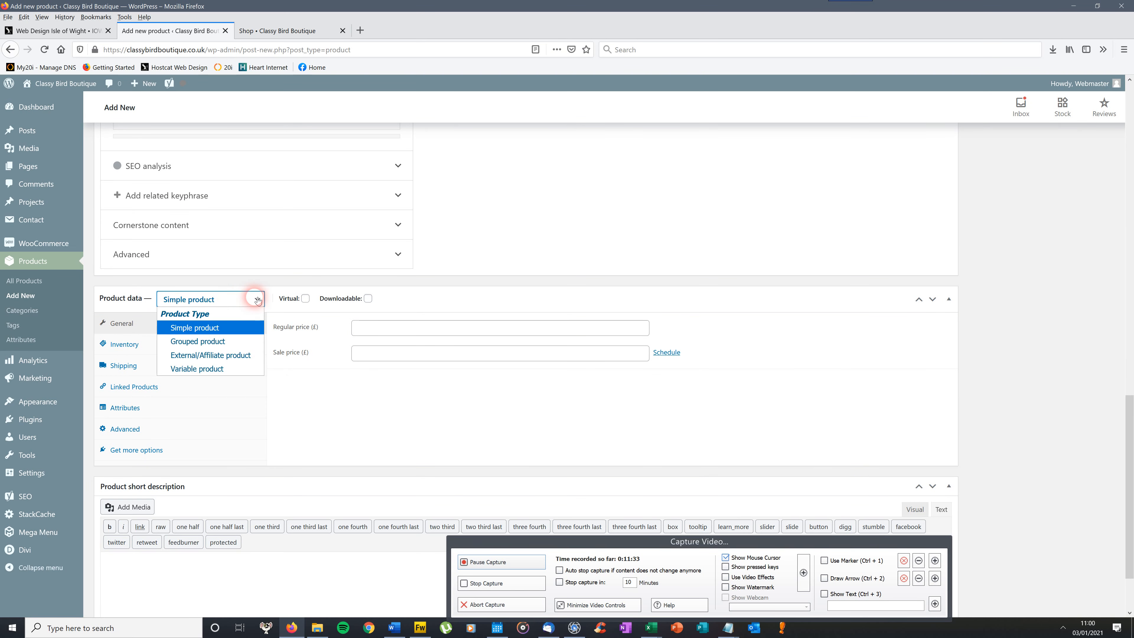
left_click(210, 369)
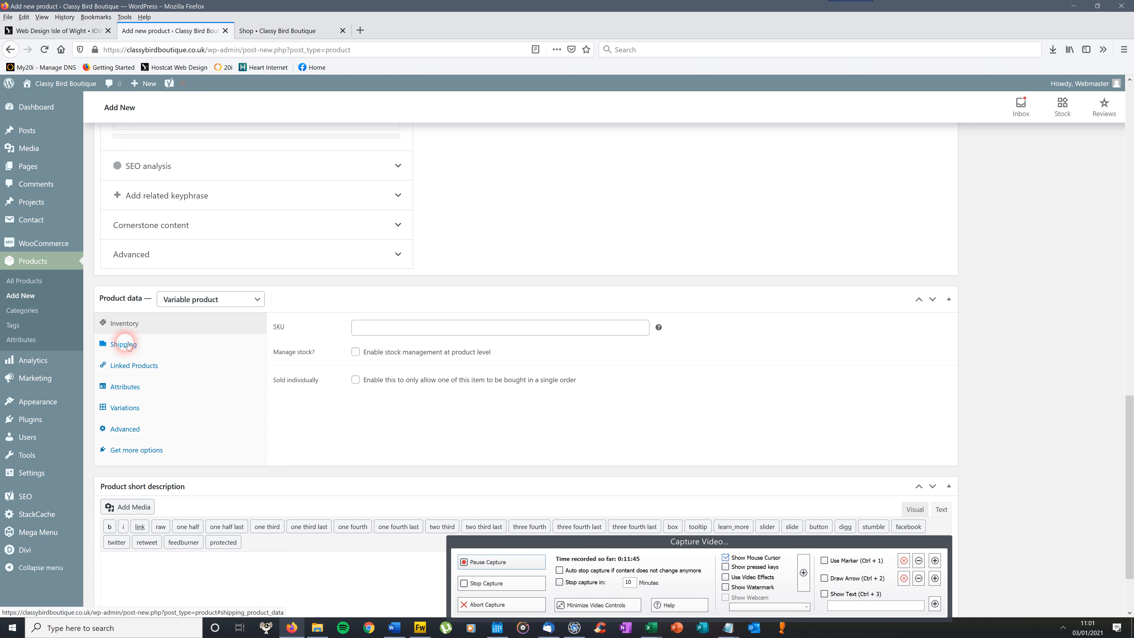
left_click(130, 389)
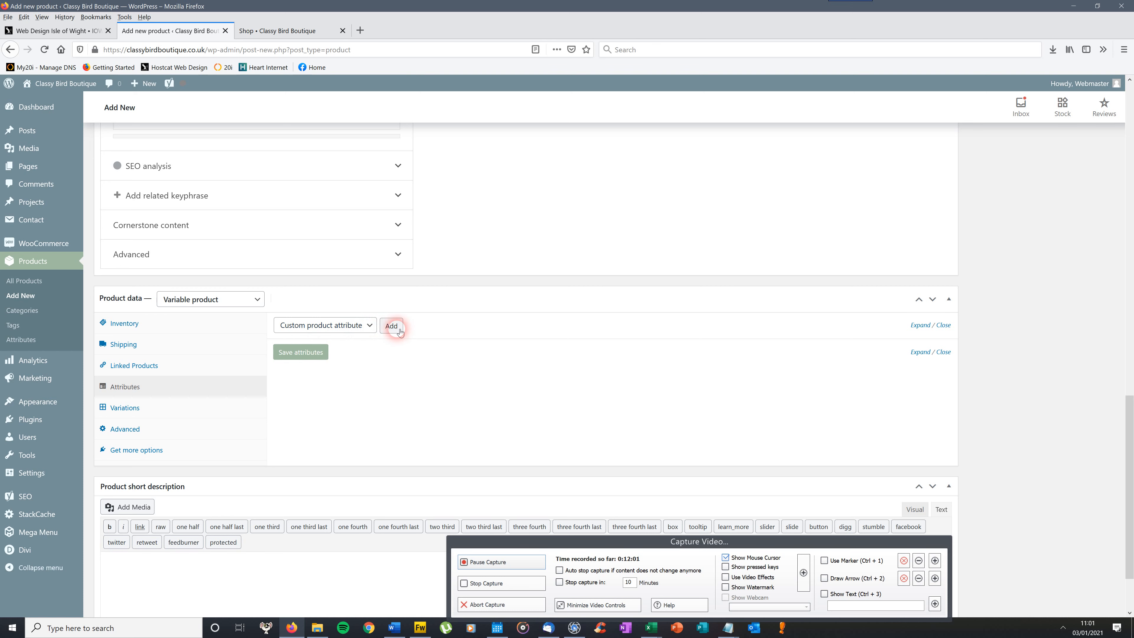
left_click(392, 325)
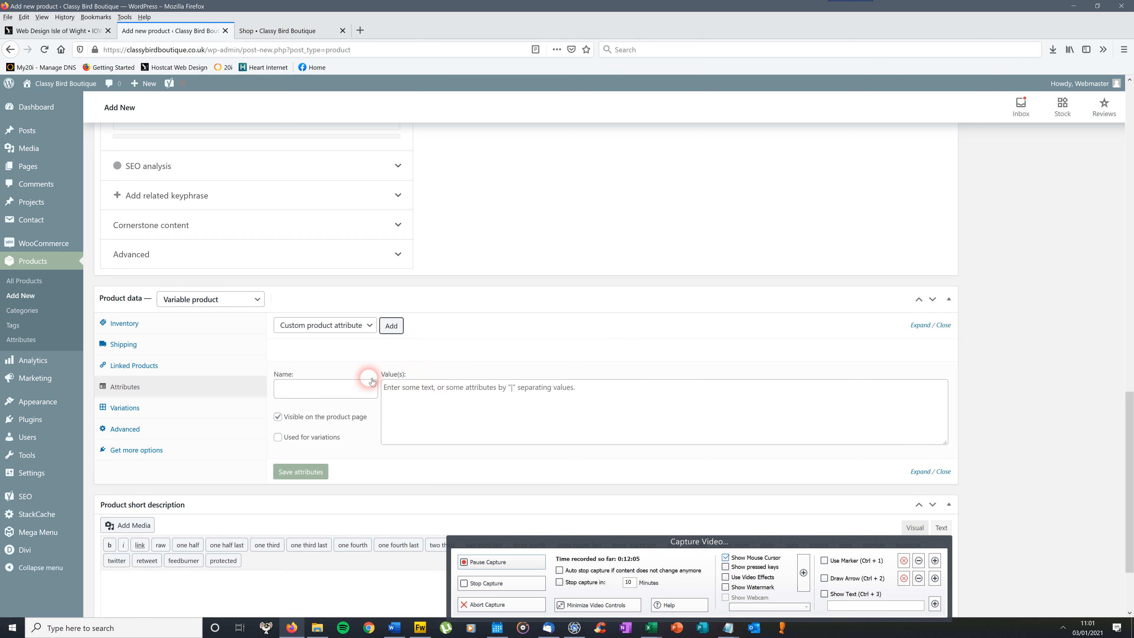
left_click(290, 397)
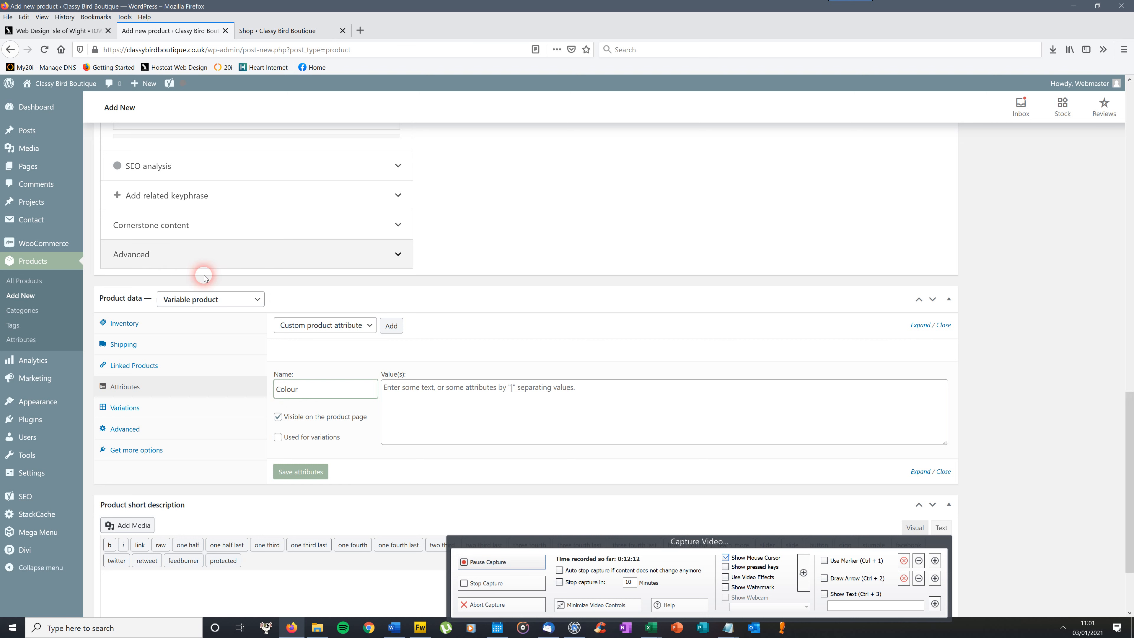
left_click(278, 437)
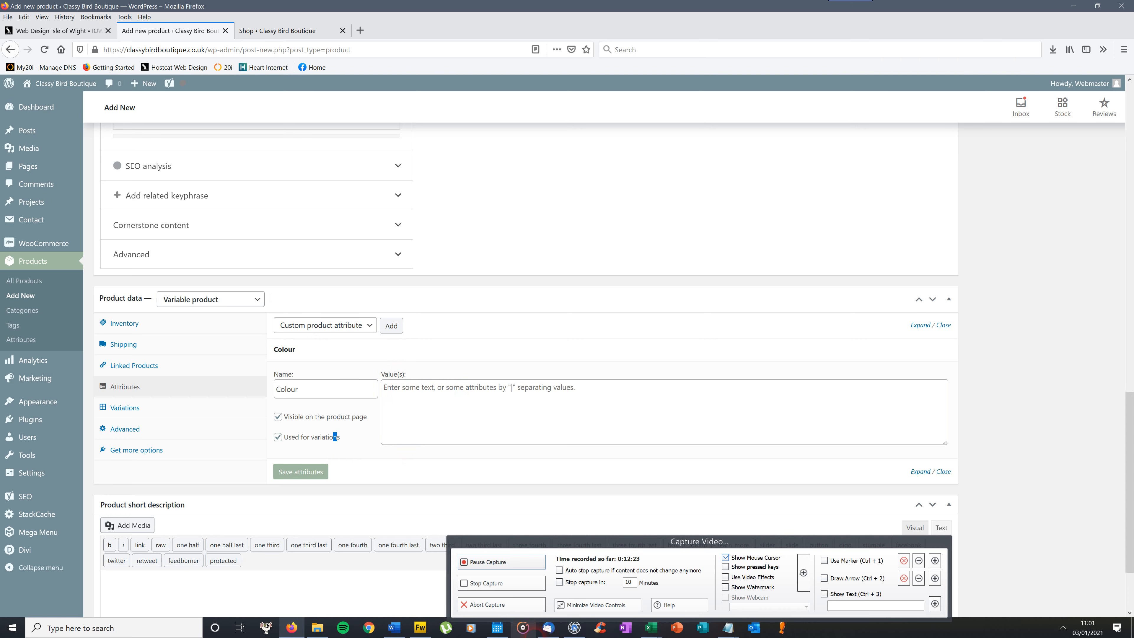
- Switch to Thunderbird and copy the phrase "Onesize 8-16 in charcoal and black" from the Re: Loungewear email
left_click(548, 628)
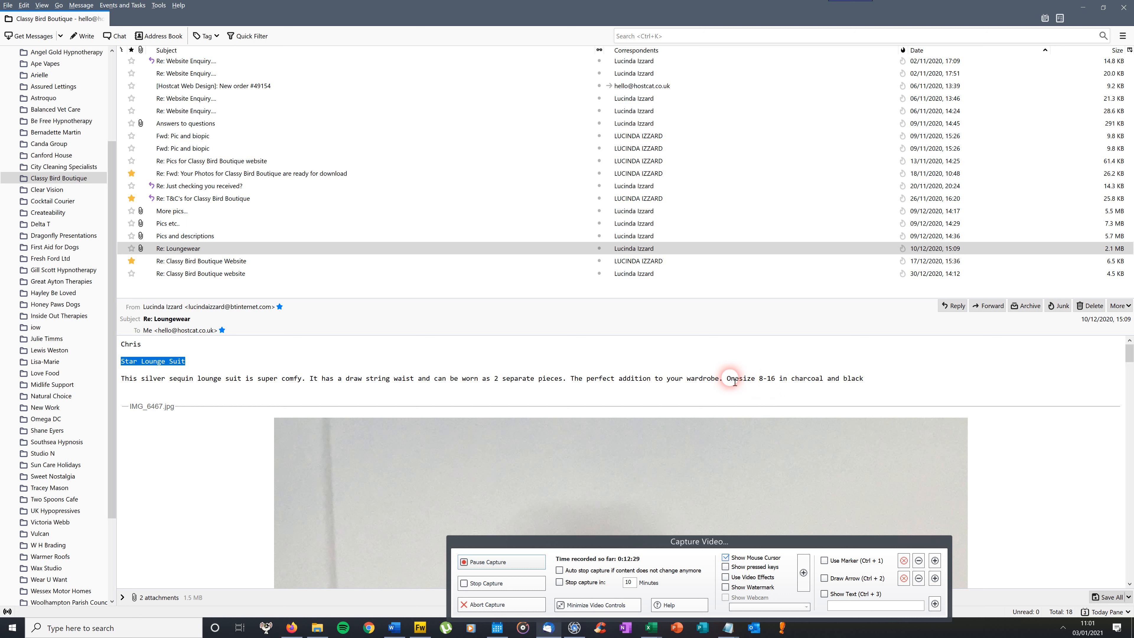
left_click_drag(724, 380, 881, 380)
right_click(824, 375)
left_click(841, 378)
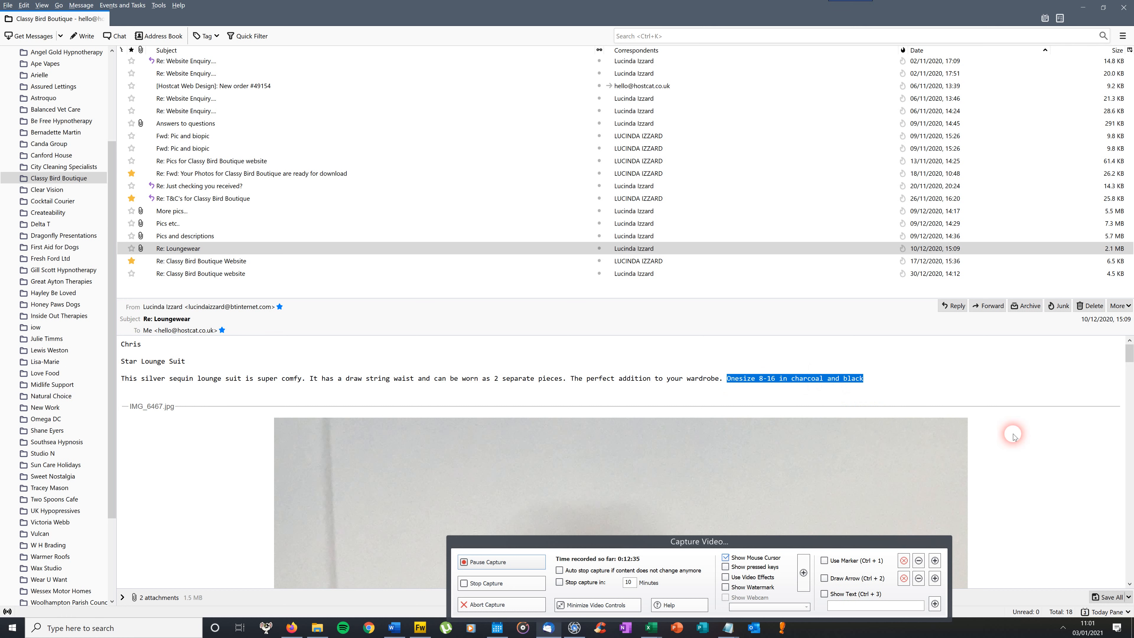
mouse_move(1125, 350)
left_mouse_down()
mouse_move(1130, 547)
mouse_move(1130, 329)
left_mouse_up()
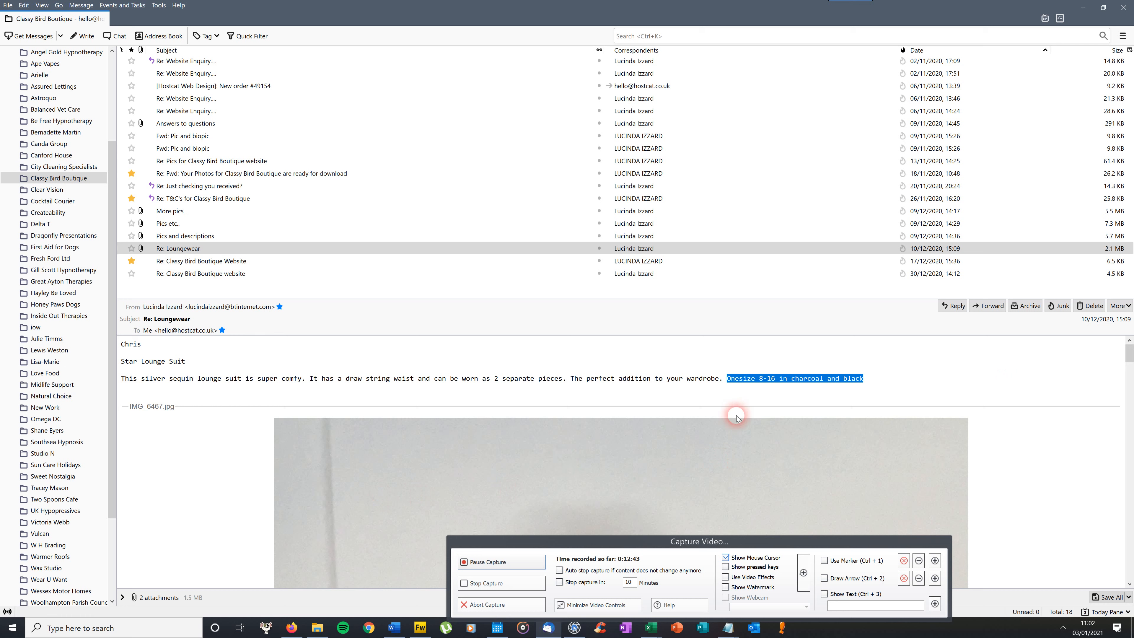
right_click(802, 378)
left_click(817, 383)
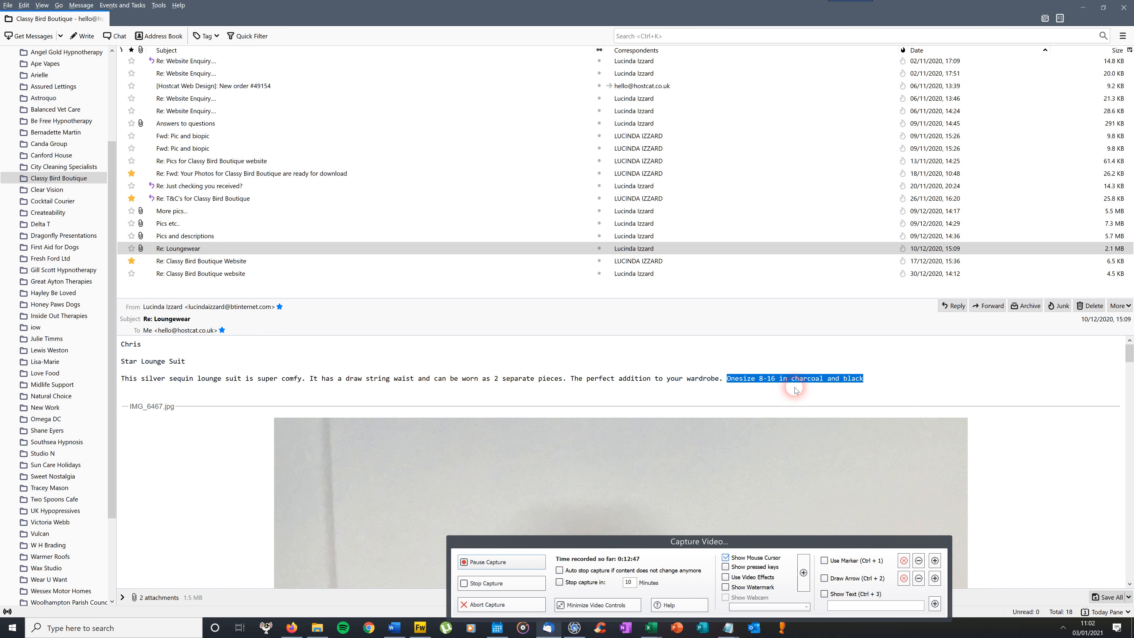
- Switch back to the browser and paste the copied size and colour phrase as the Colour attribute's values
left_click(292, 627)
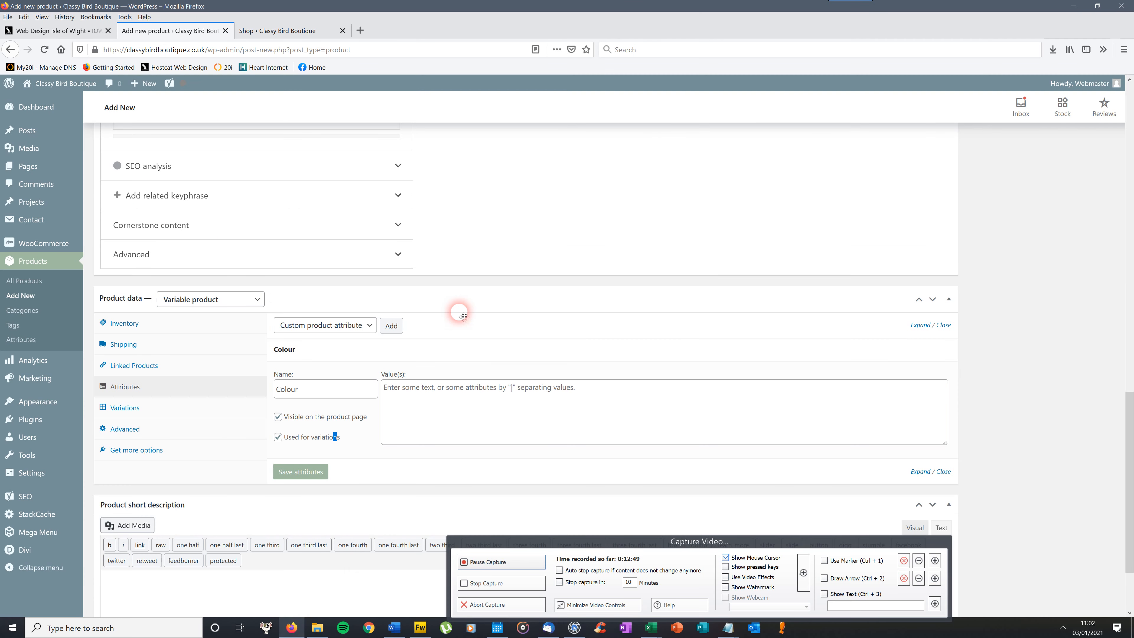
left_click(402, 394)
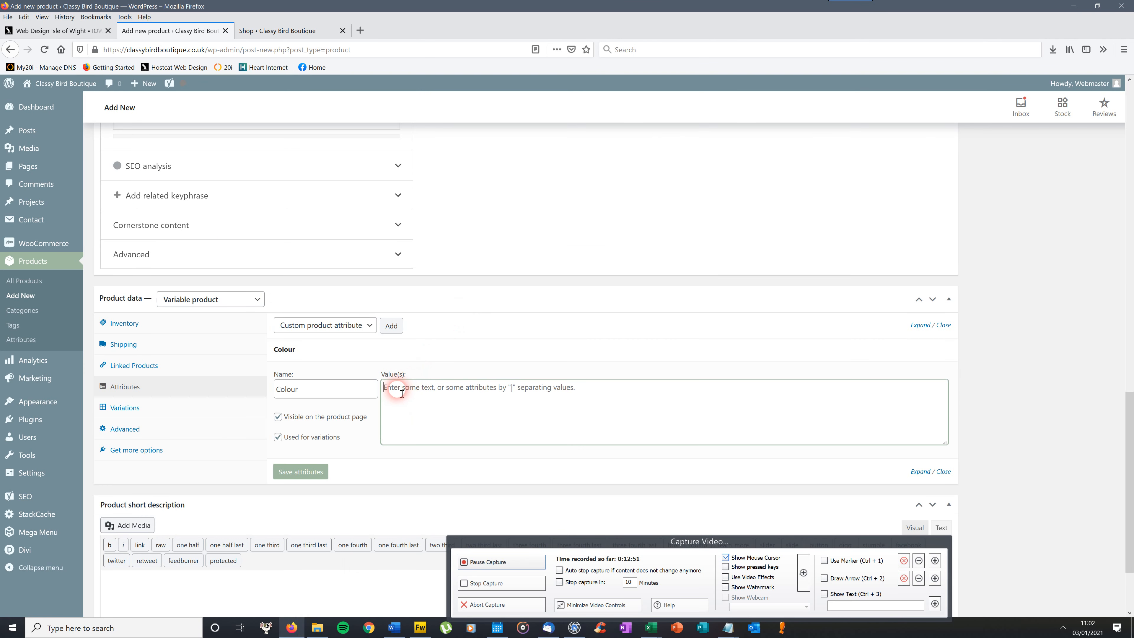
right_click(396, 392)
left_click(392, 399)
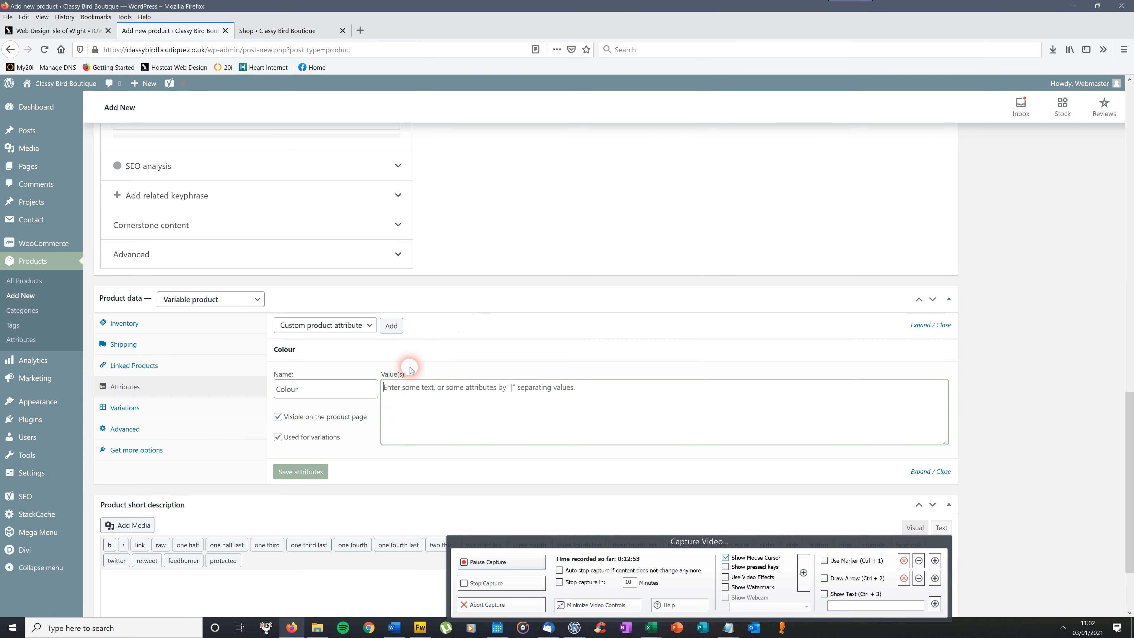
right_click(394, 388)
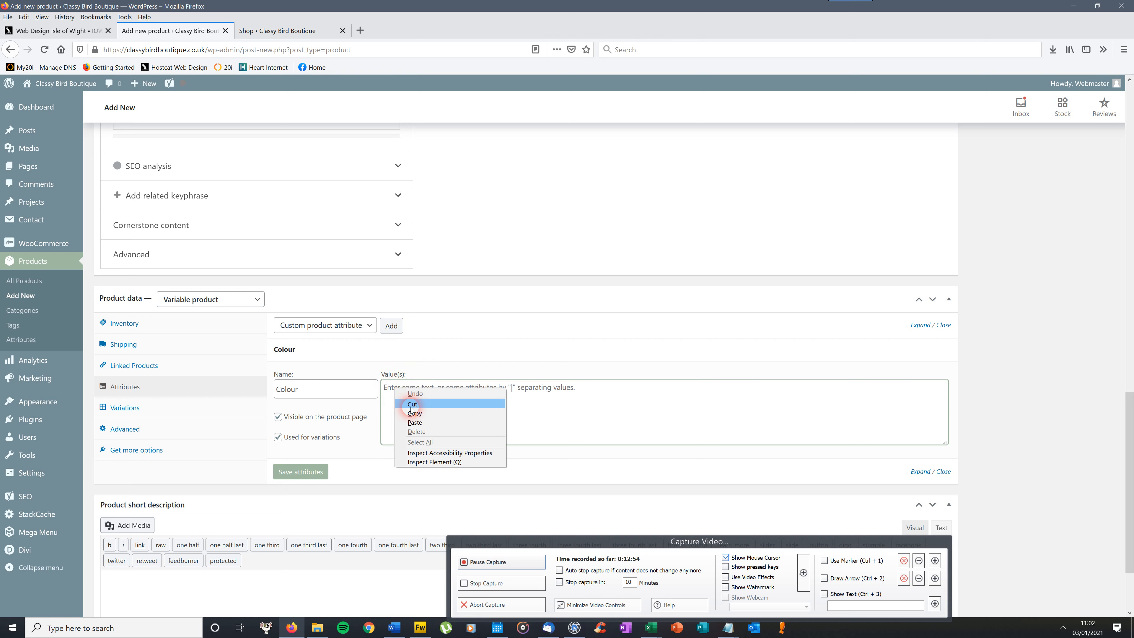
left_click(414, 422)
- Edit the first Colour value to "Onesize 8 -16 in charcoal £30", add a "|" separator and paste the copied phrase after it
left_click(414, 387)
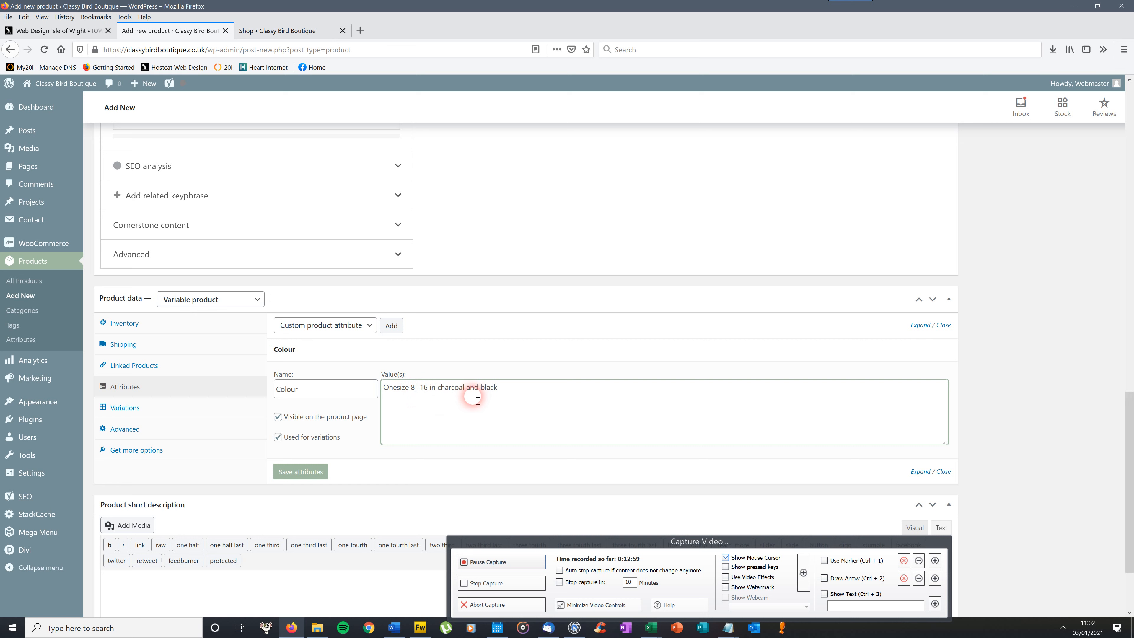
left_click(499, 388)
left_click_drag(498, 393, 465, 397)
key("BackSpace")
right_click(491, 386)
left_click(519, 423)
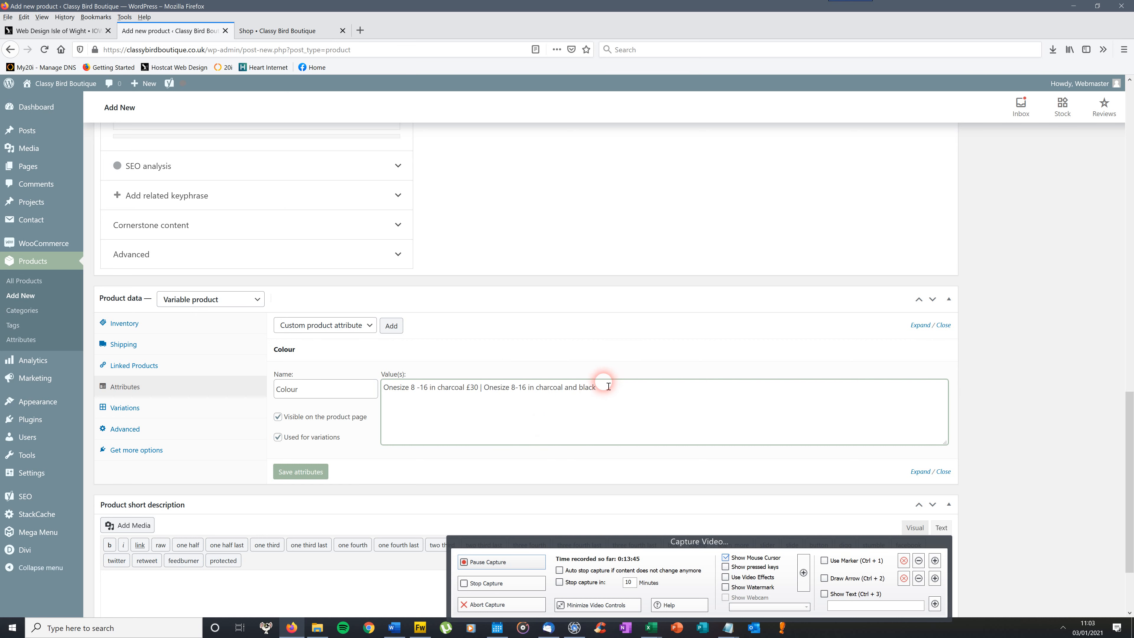
- Change the second Colour value to "Onesize 8 -16 in black £30" and save the attributes
left_click_drag(579, 390, 539, 396)
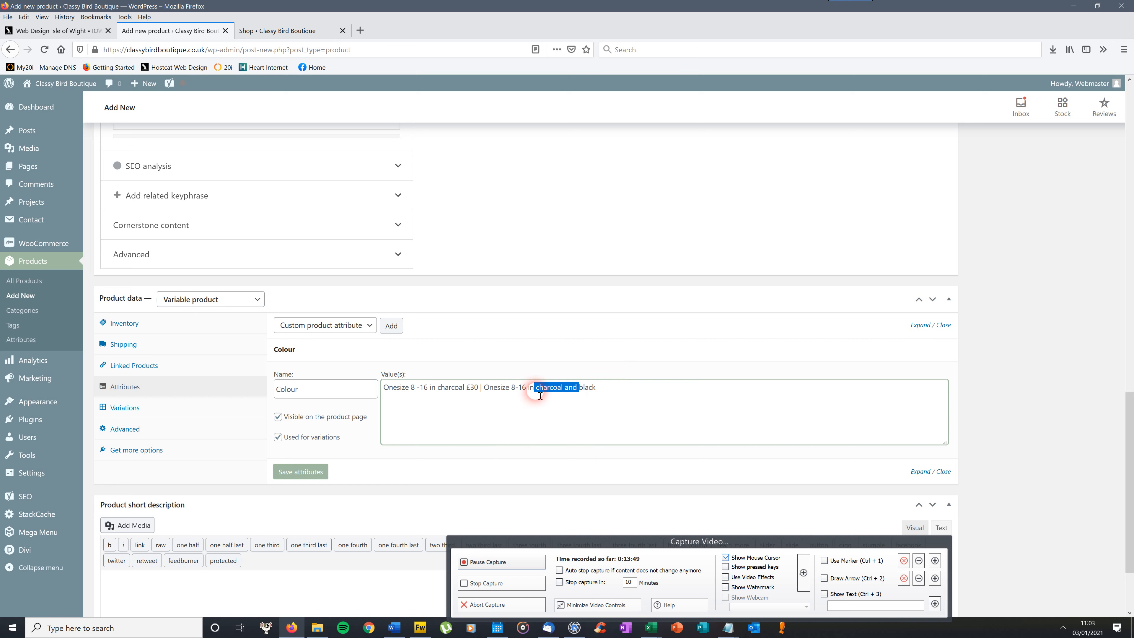
key("BackSpace")
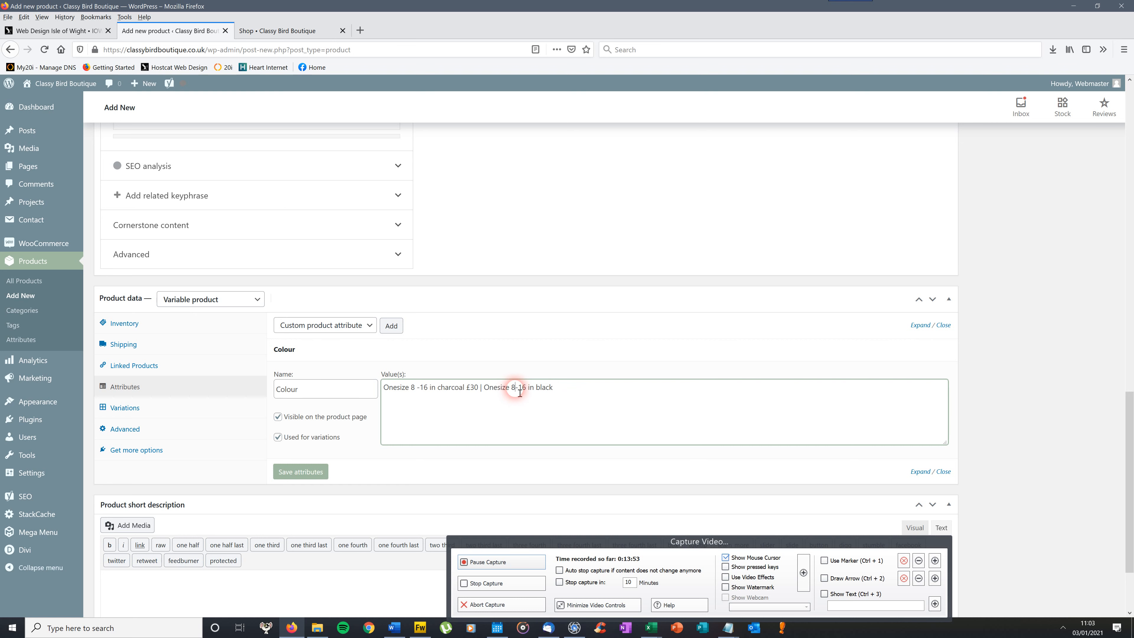
left_click(569, 391)
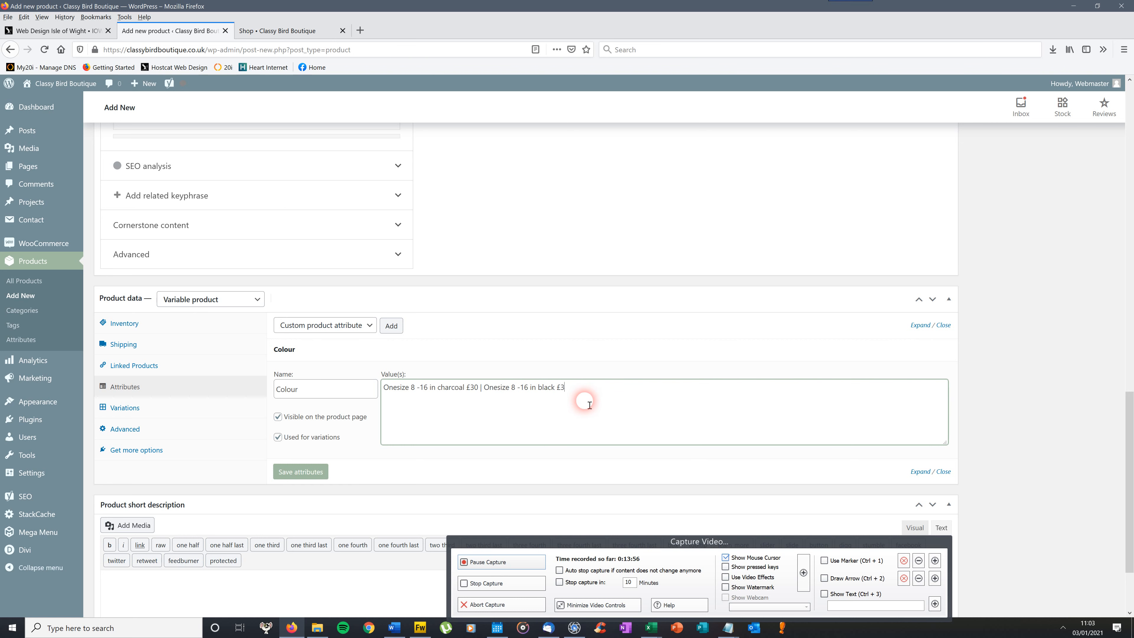
left_click(573, 389)
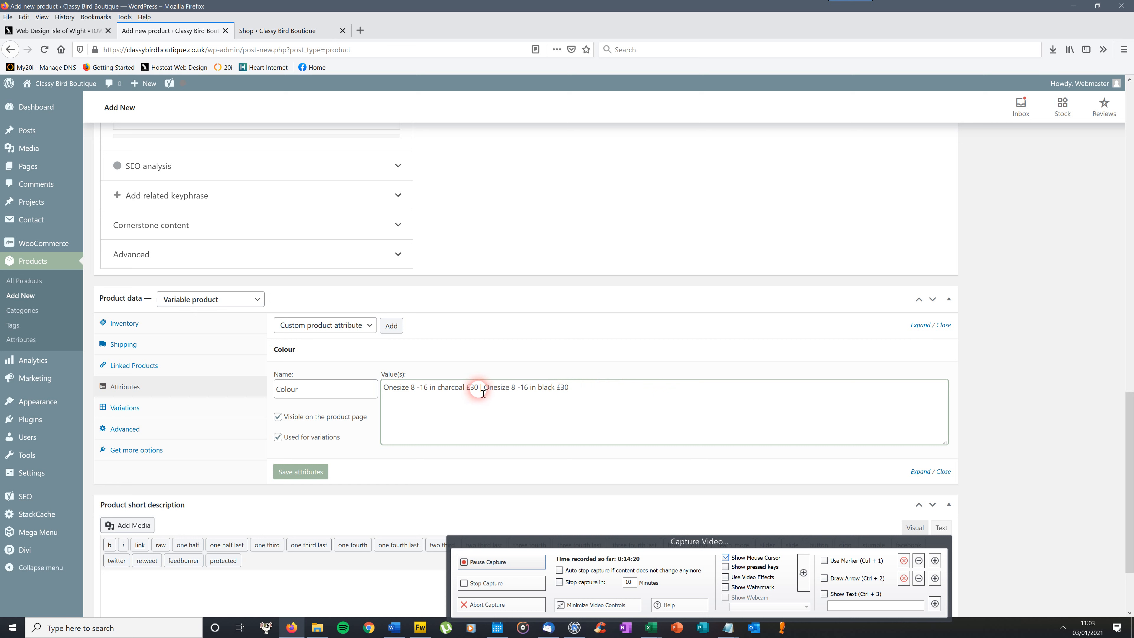
left_click(300, 472)
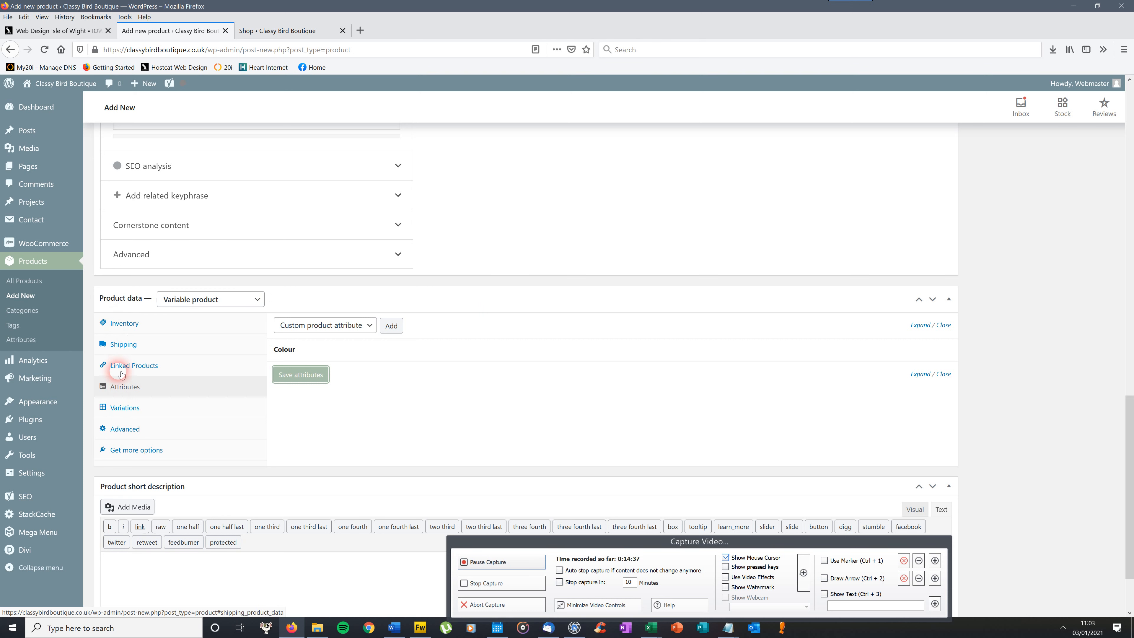
- Create the product's variations from all attributes and confirm the linking of every combination
left_click(130, 409)
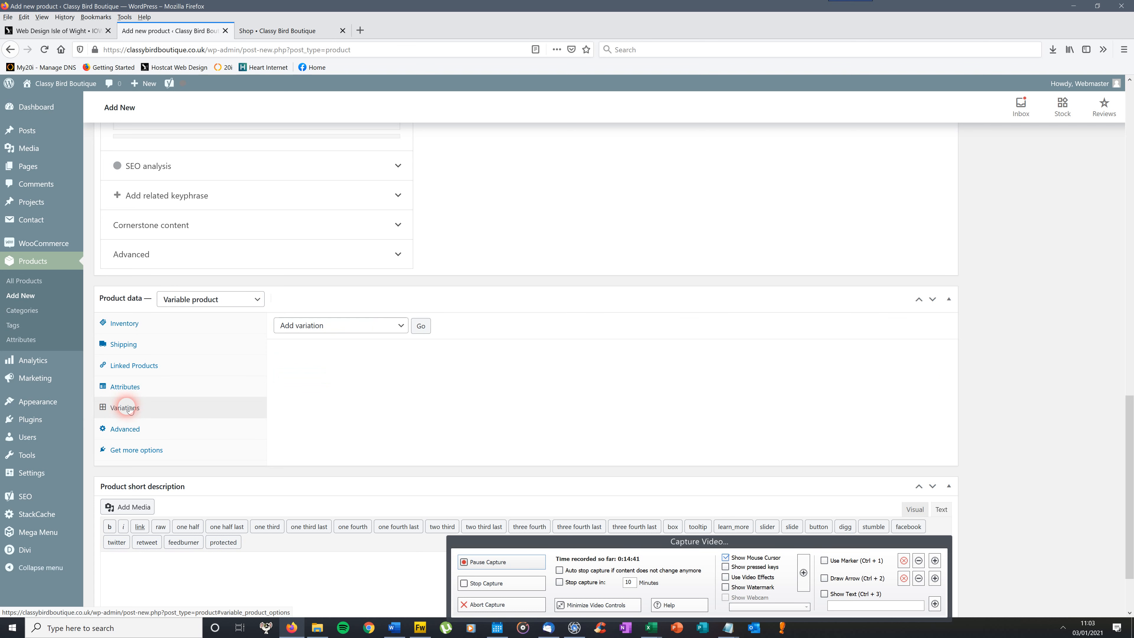
left_click(402, 327)
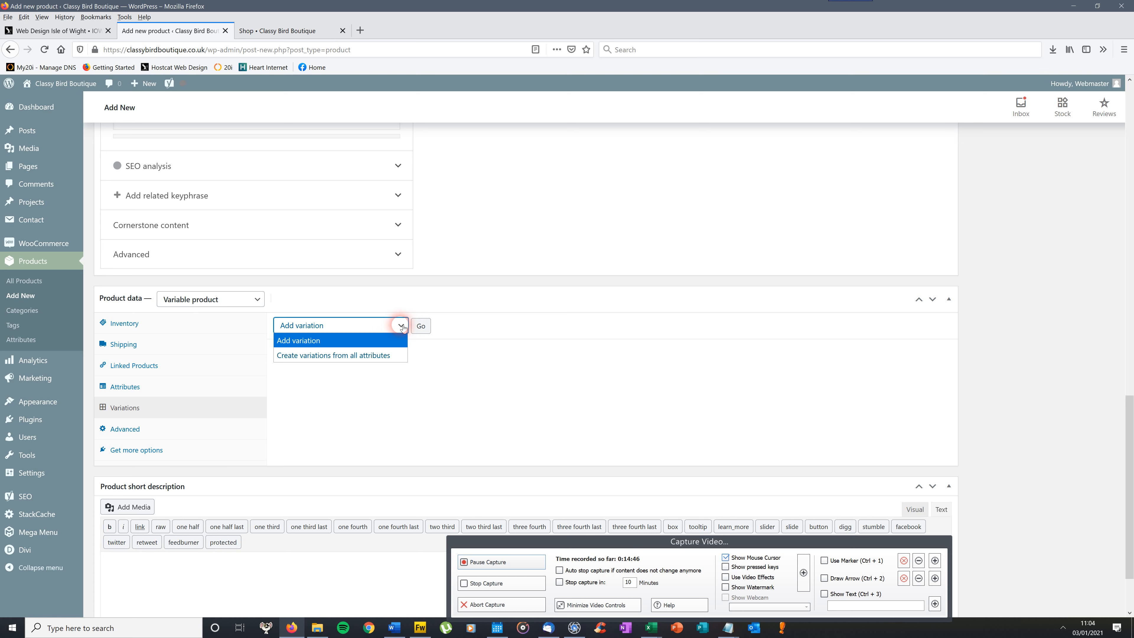
left_click(376, 356)
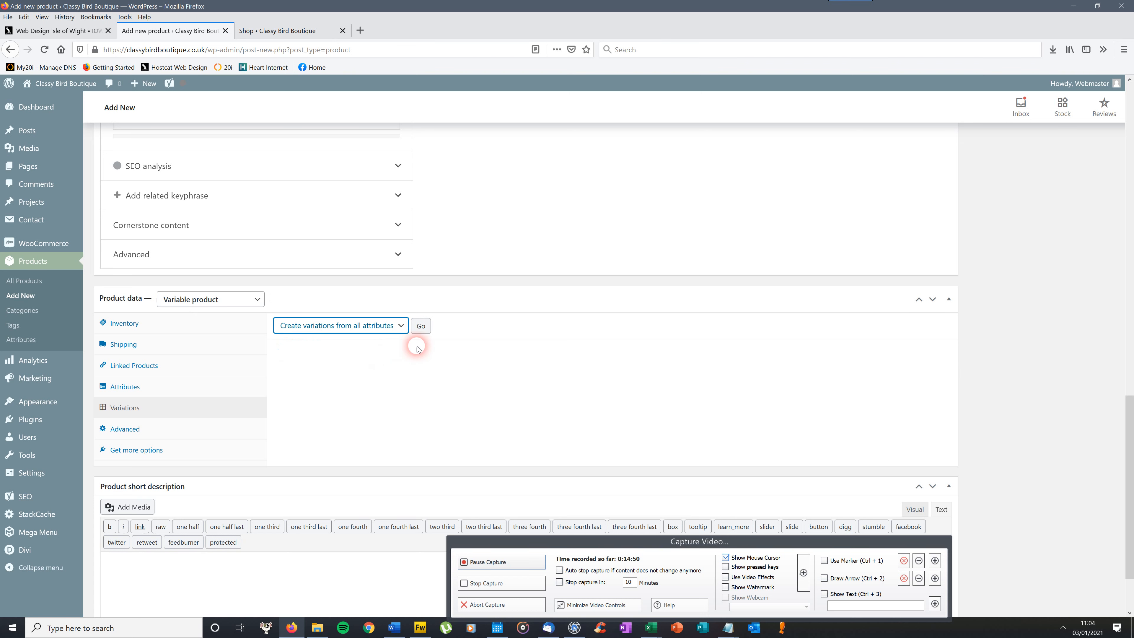
left_click(427, 326)
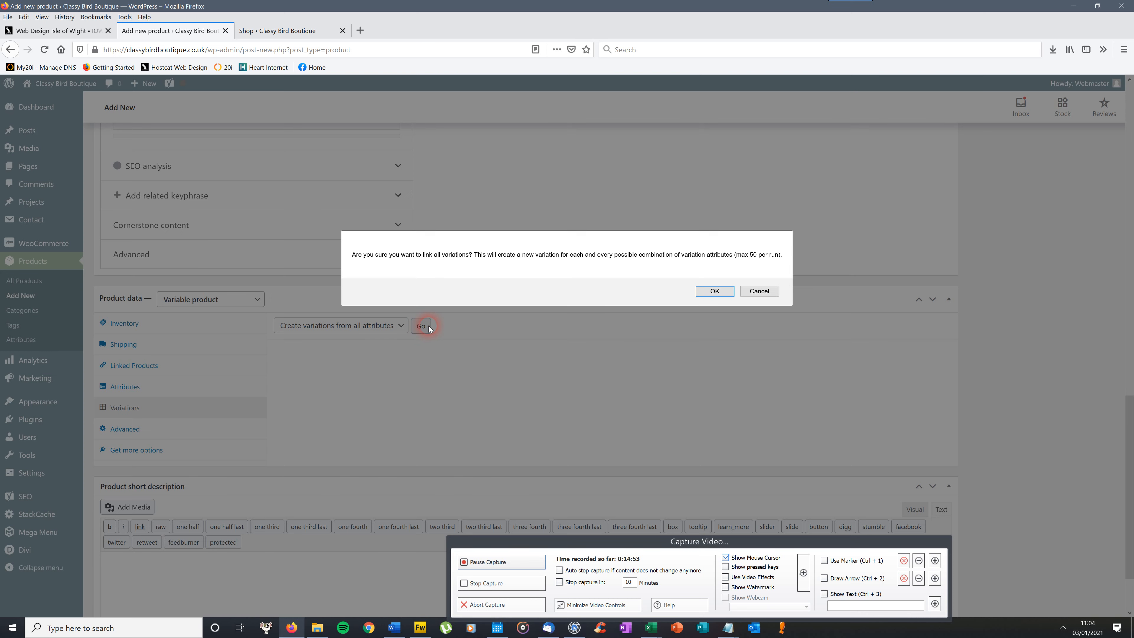
left_click(713, 290)
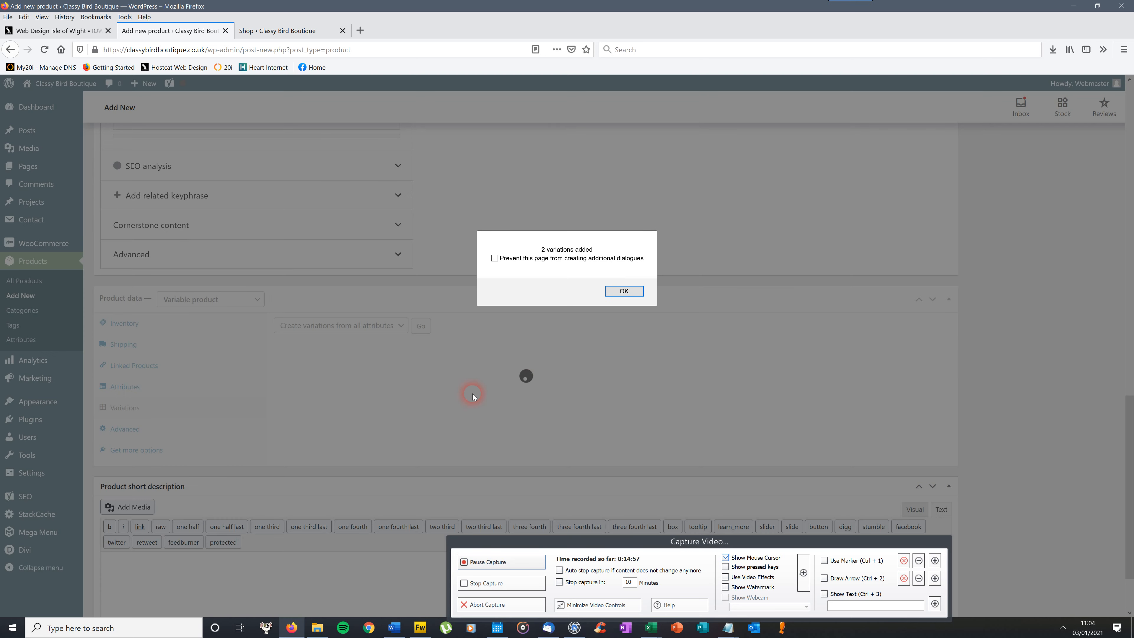
left_click(622, 291)
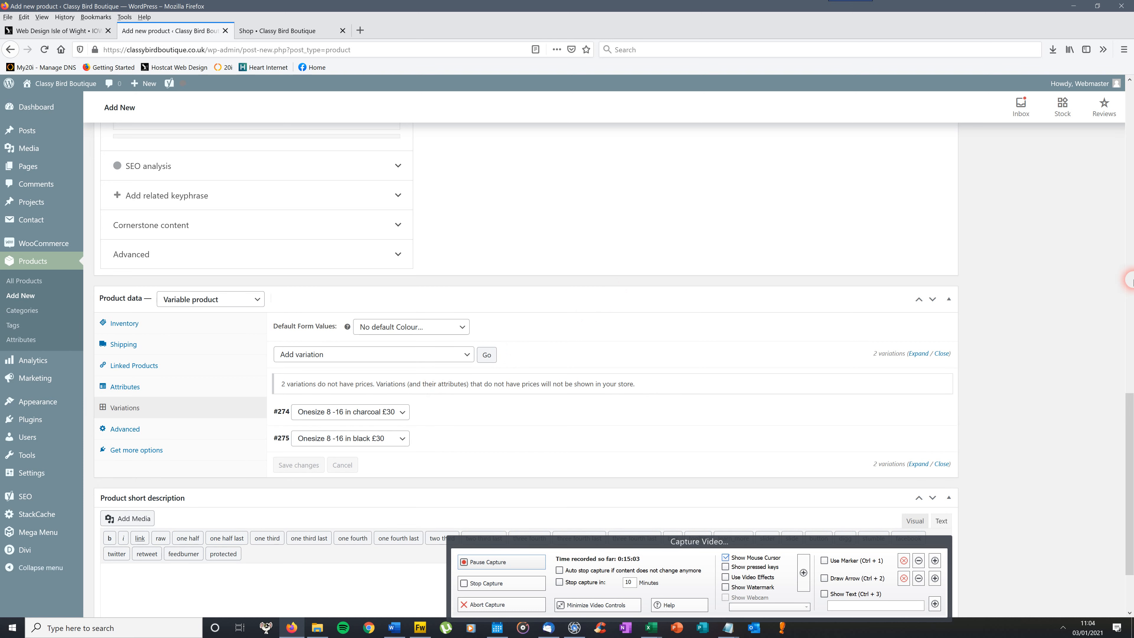
- Expand the "Onesize 8 -16 in charcoal £30" variation and open its regular price for editing
left_click_drag(1130, 426, 1132, 455)
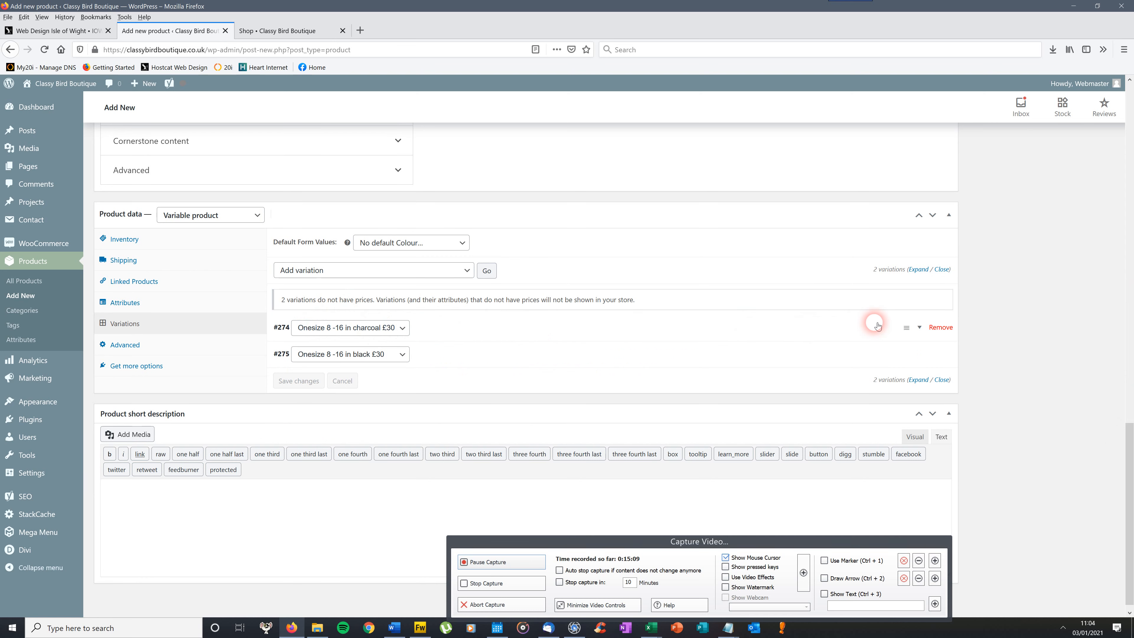
left_click(439, 330)
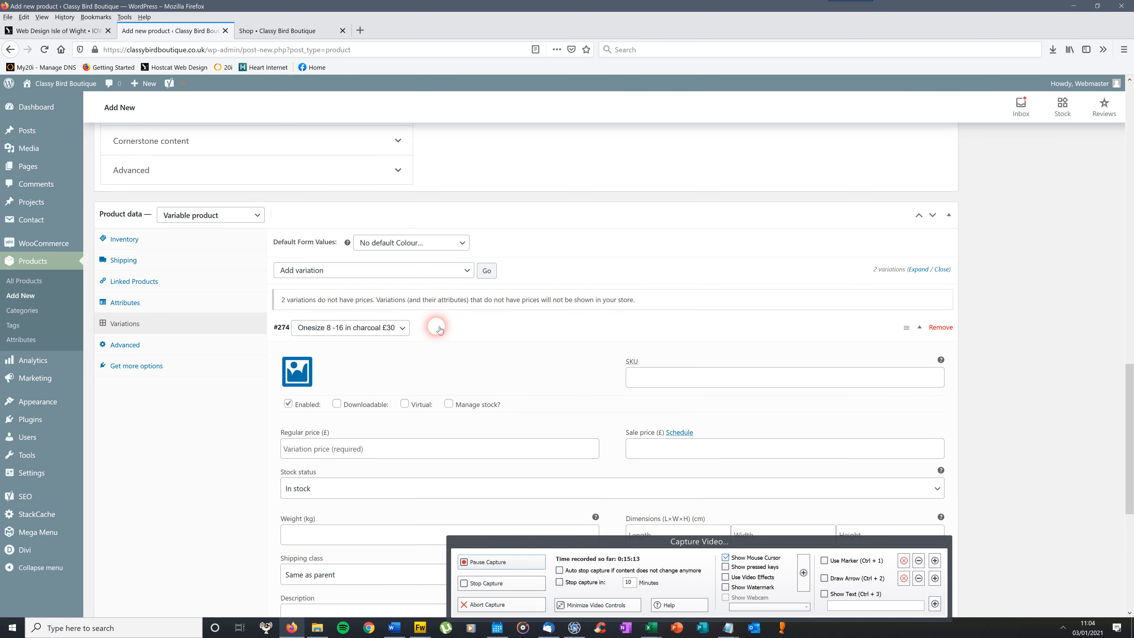
left_click_drag(1130, 393, 1132, 436)
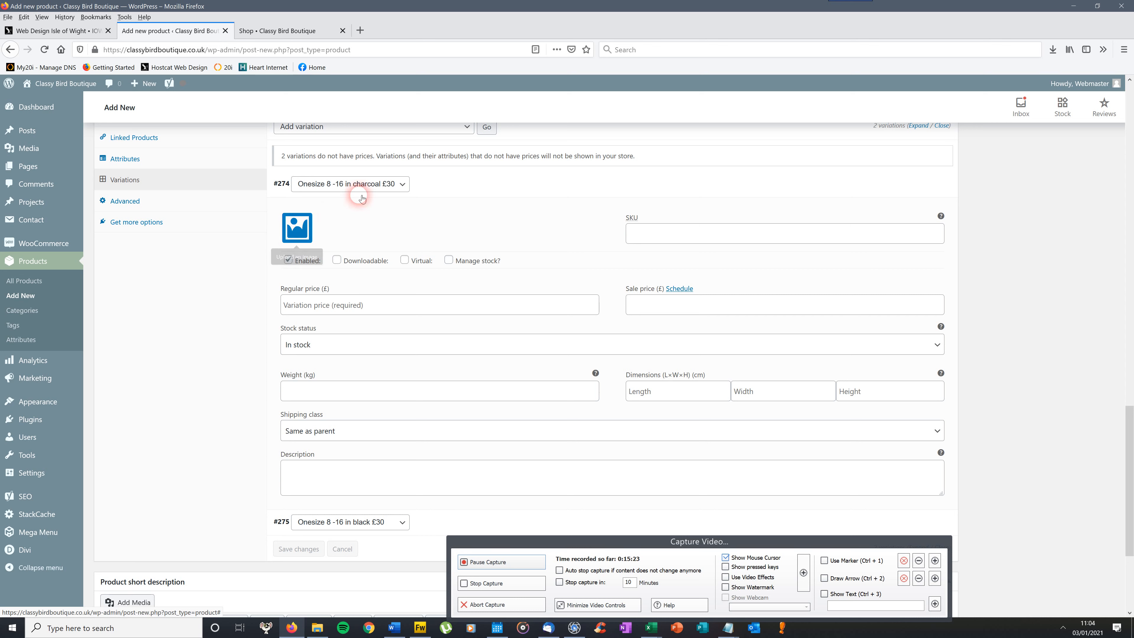
left_click(306, 309)
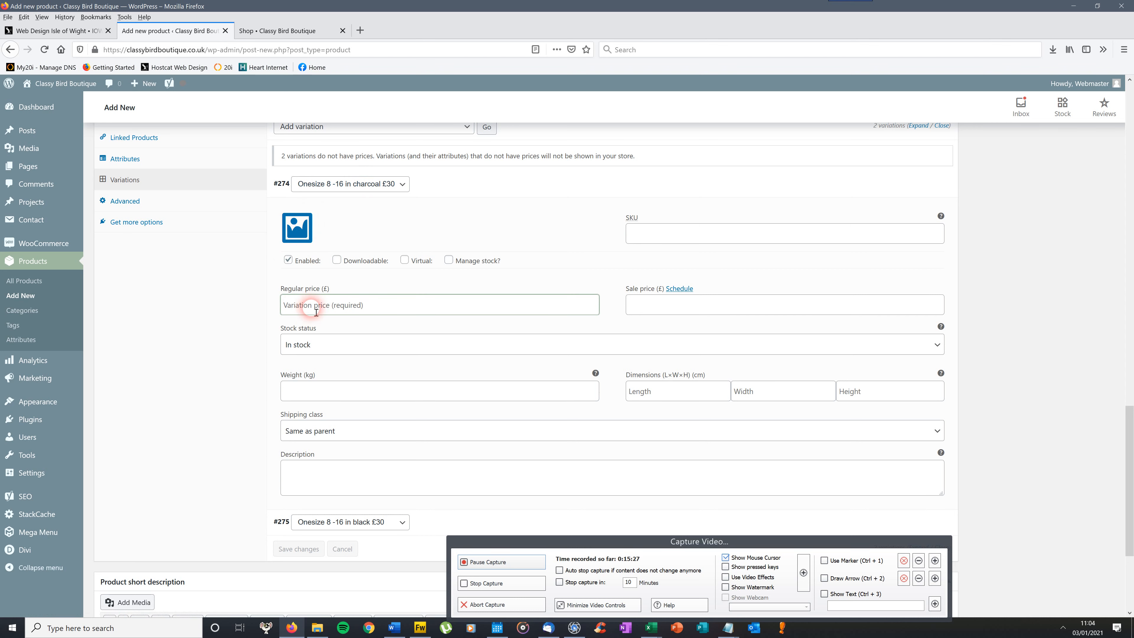
- Upload silver1 and silver2 from the Documents folder through the image chooser of the "Onesize 8 -16 in charcoal £30" variation
left_click(303, 224)
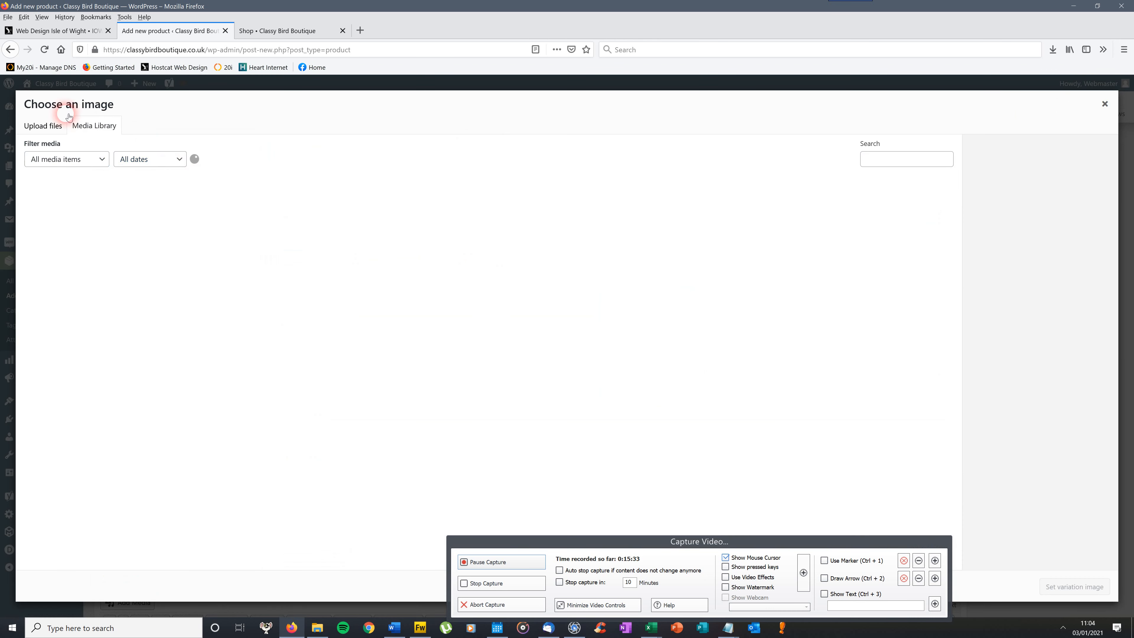
left_click(43, 125)
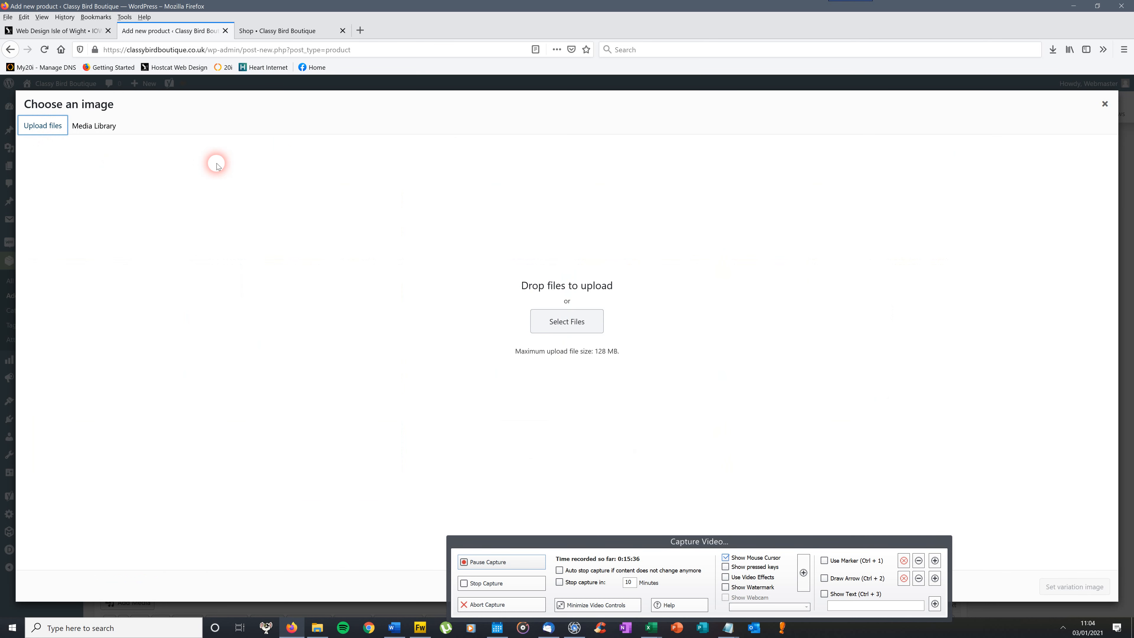
left_click(557, 322)
left_click_drag(941, 177, 934, 263)
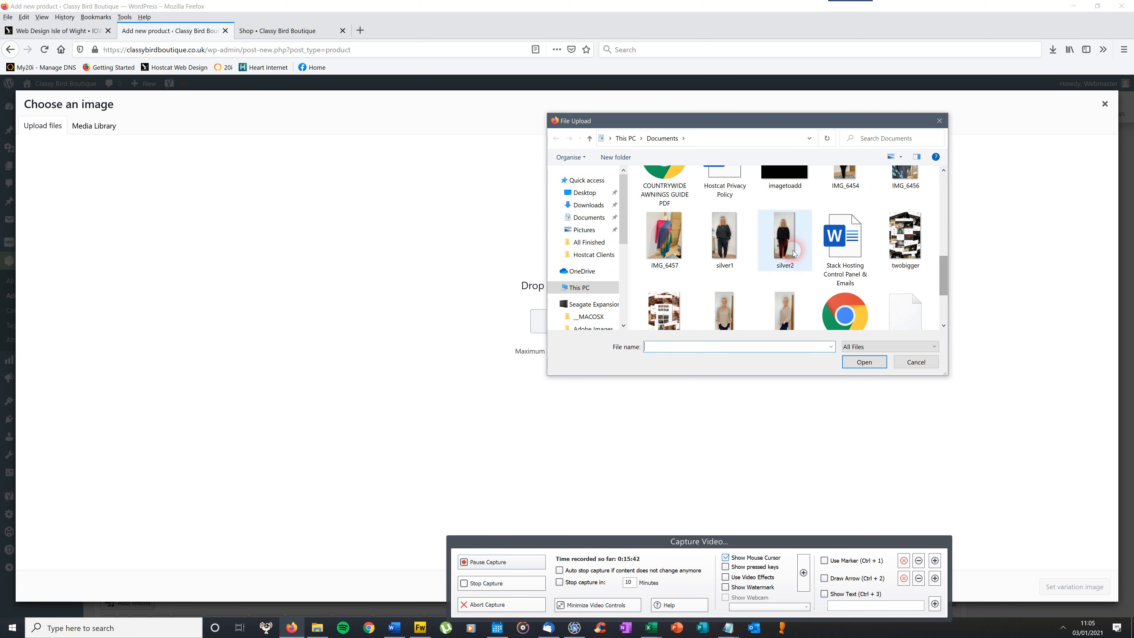
left_click(785, 237)
left_click(724, 236, "ctrl")
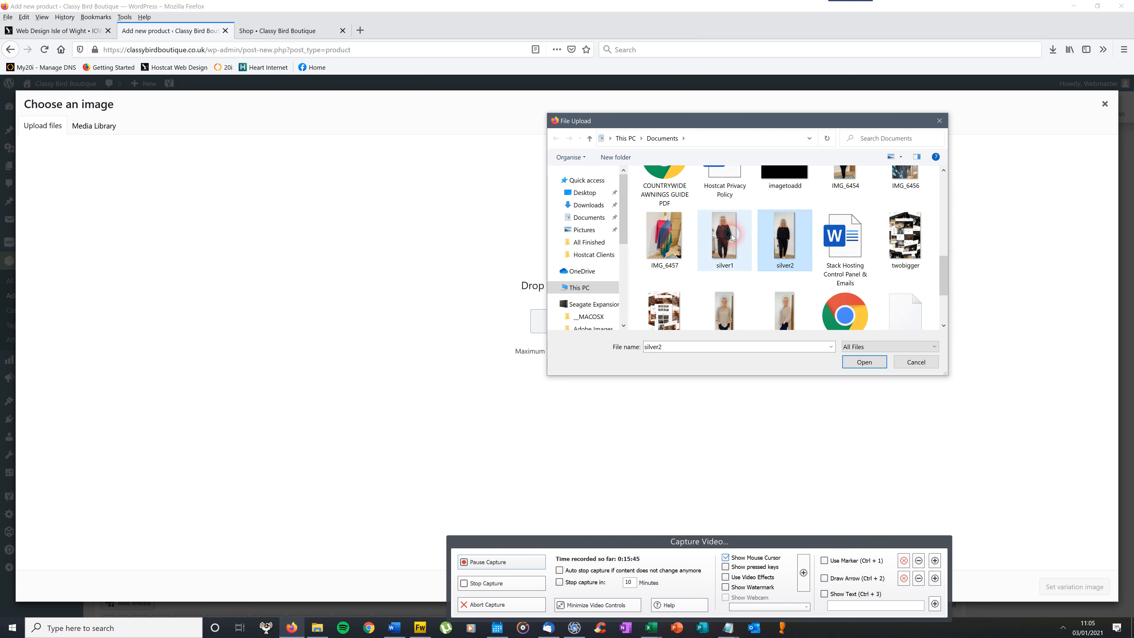
left_click(864, 360)
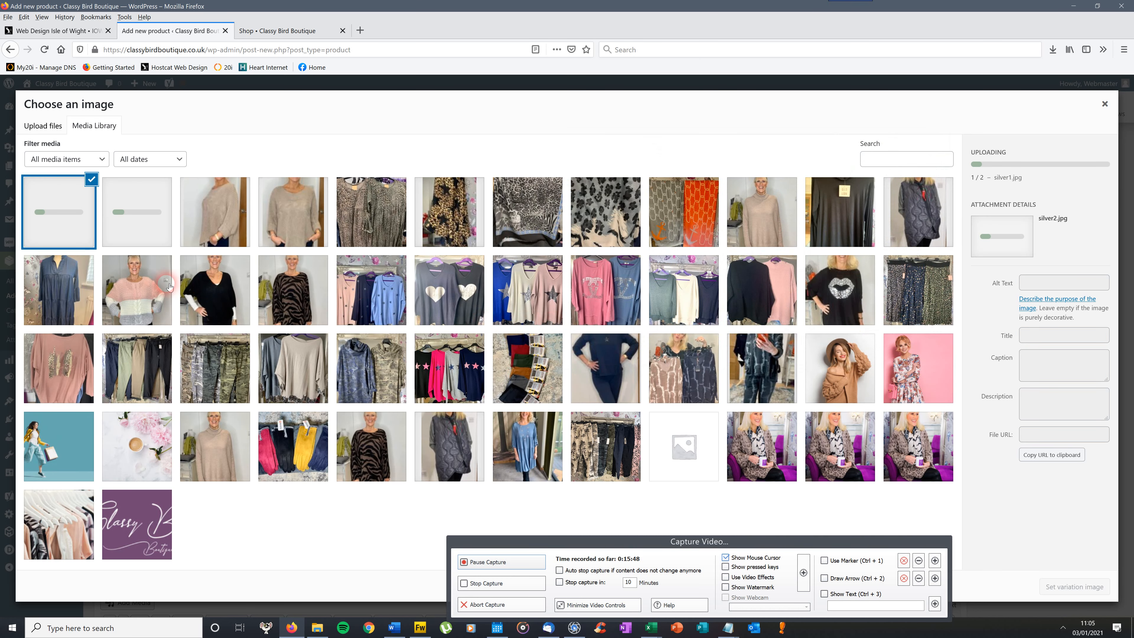
- Assign silver1.jpg as the charcoal variation's image and set its regular price to 30.00
left_click(93, 198)
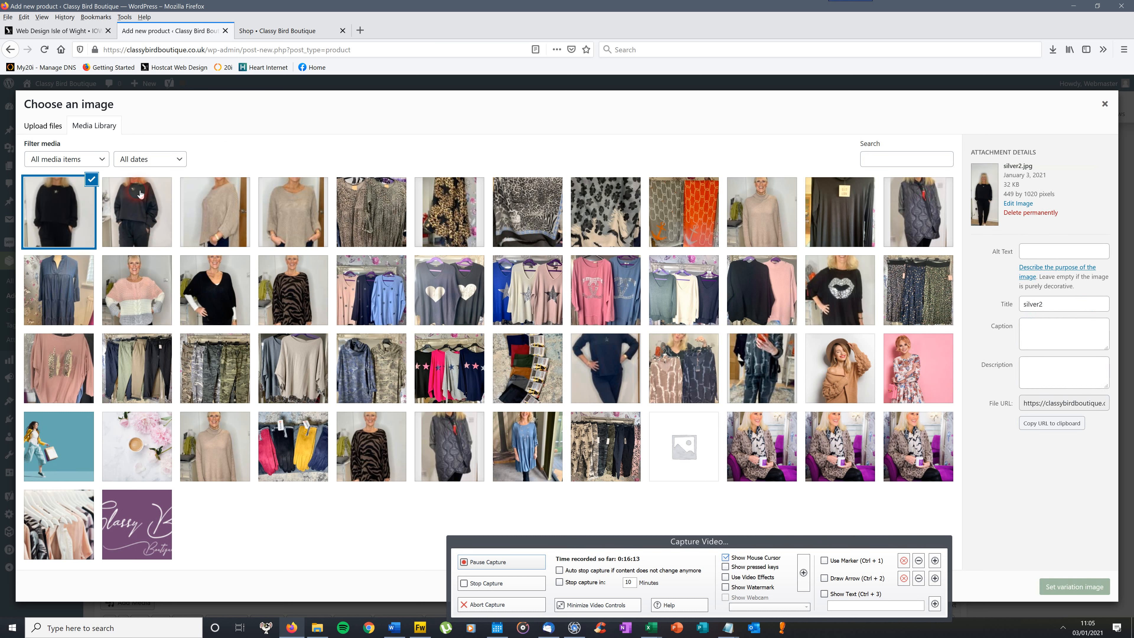
left_click(140, 208)
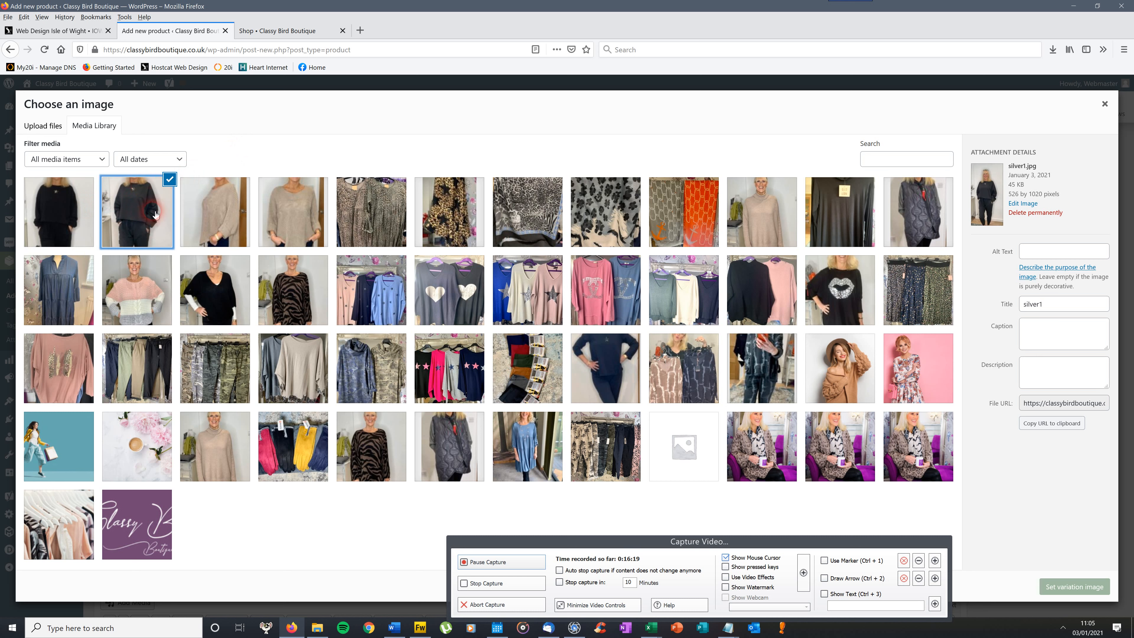
left_click(1074, 587)
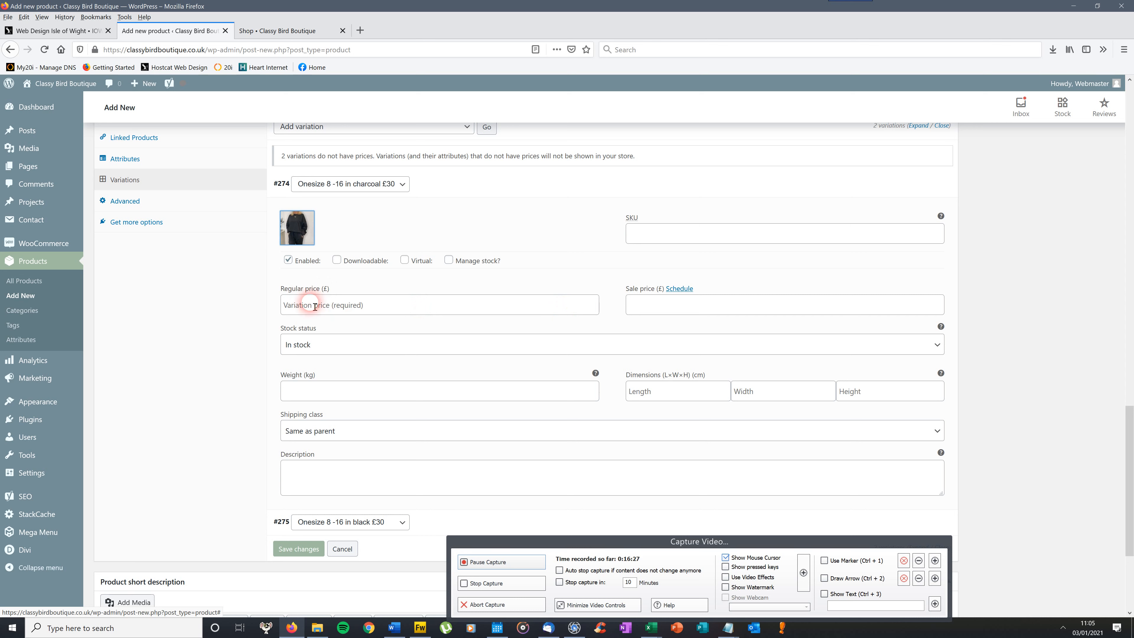
left_click(297, 302)
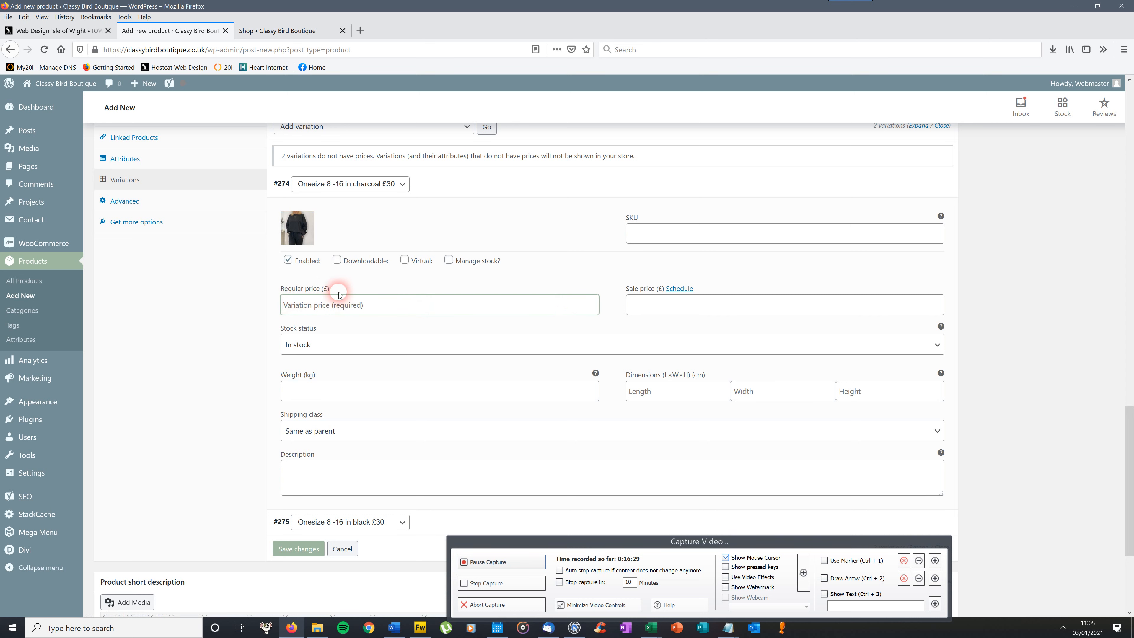
type("30/.")
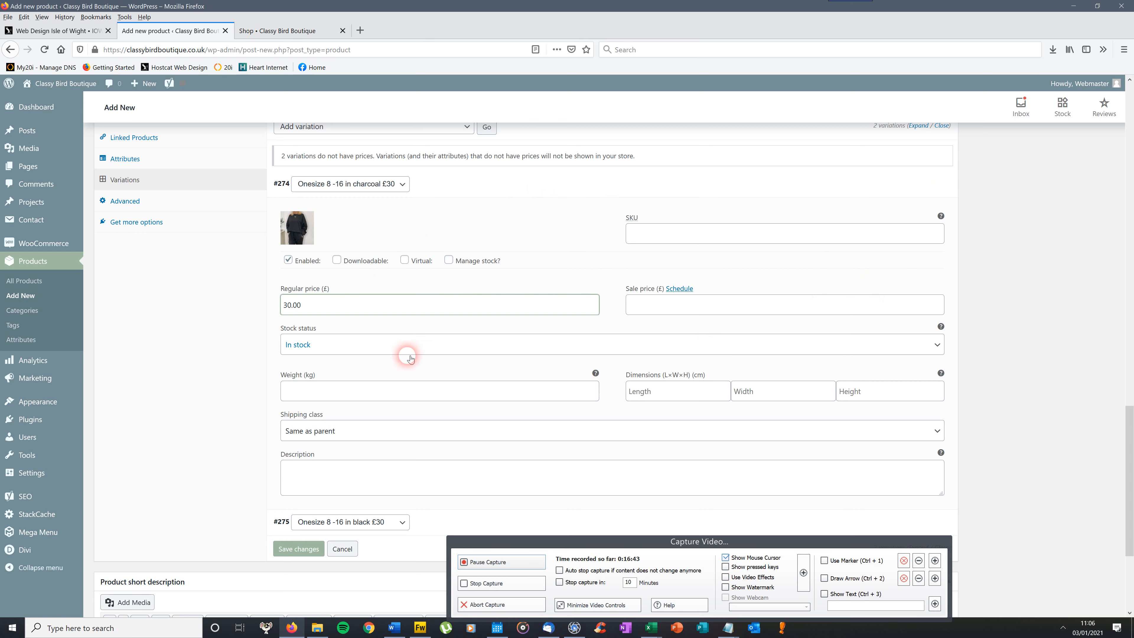
- Expand the "Onesize 8 -16 in black £30" variation and assign silver2.jpg as its image
left_click_drag(1132, 428, 1130, 473)
left_click(479, 365)
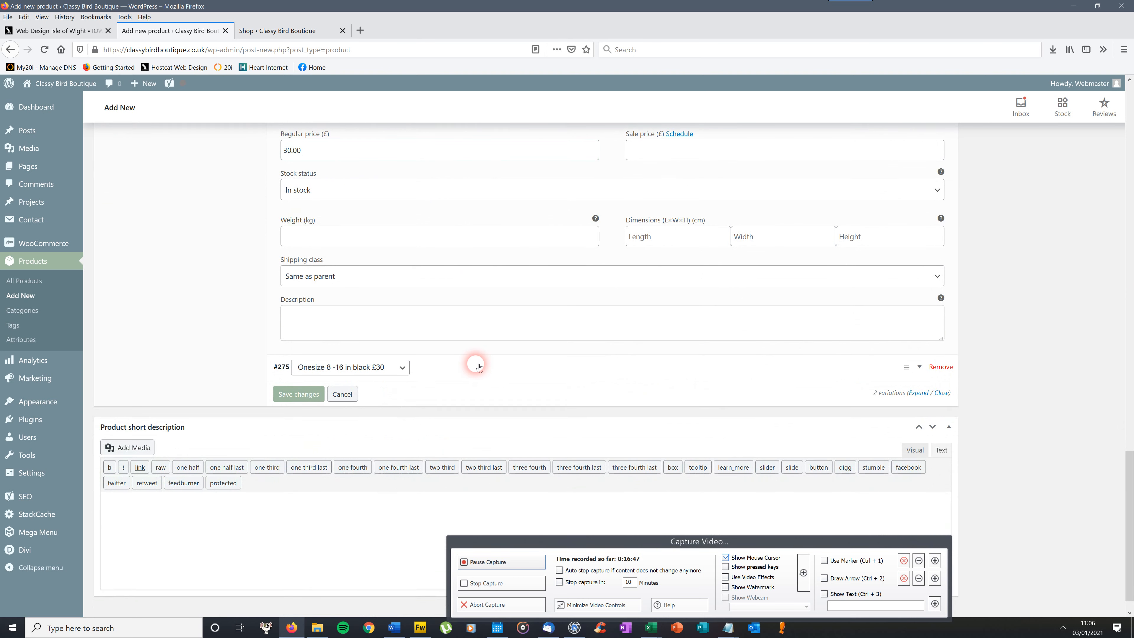
left_click(306, 418)
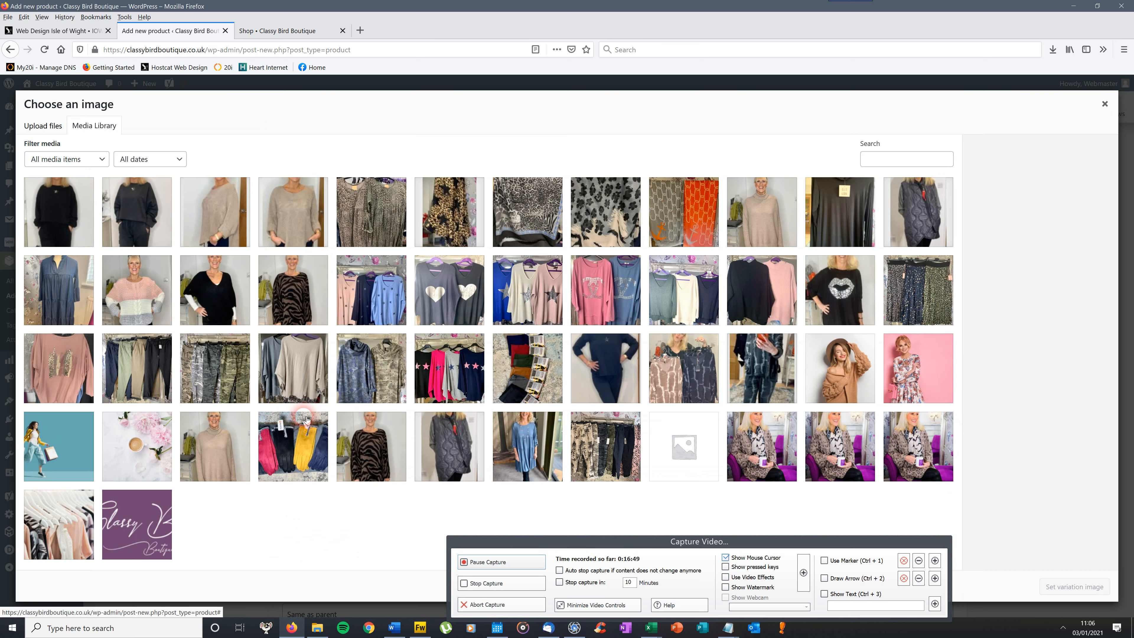
left_click(66, 207)
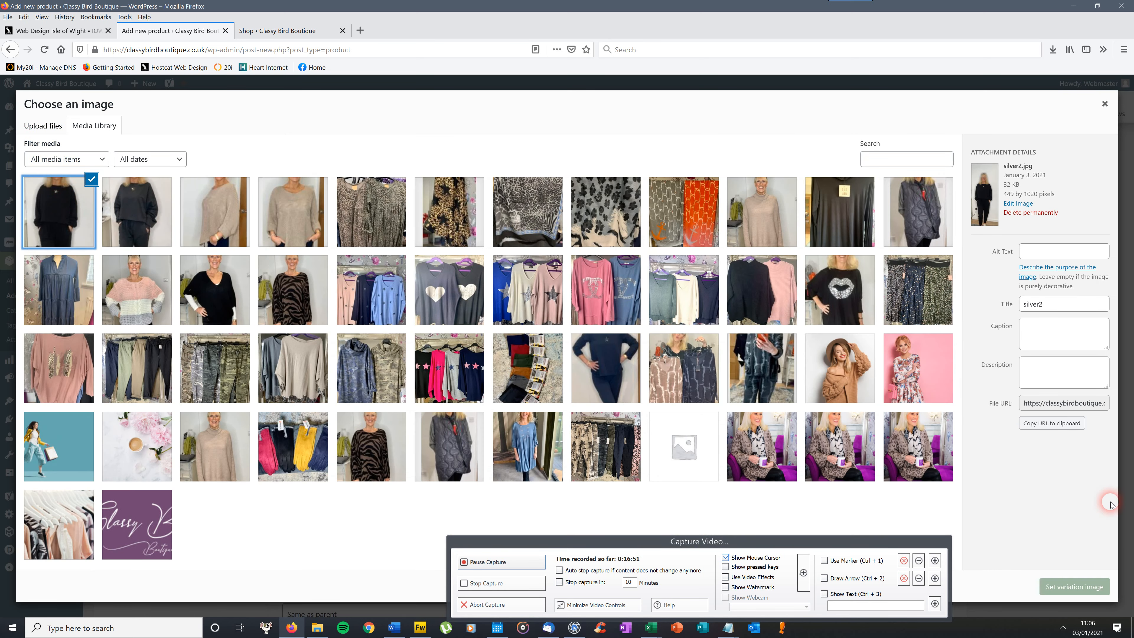
left_click(1067, 586)
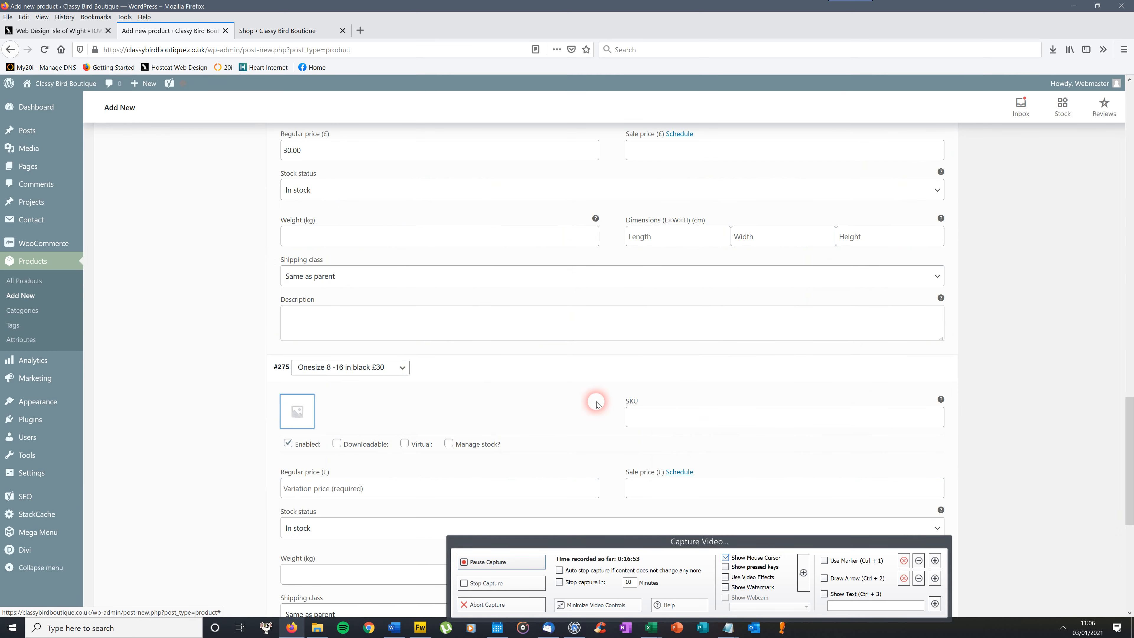
- Set the black variation's regular price to 30.00 and save the variation changes
scroll(1129, 463, "down", 3)
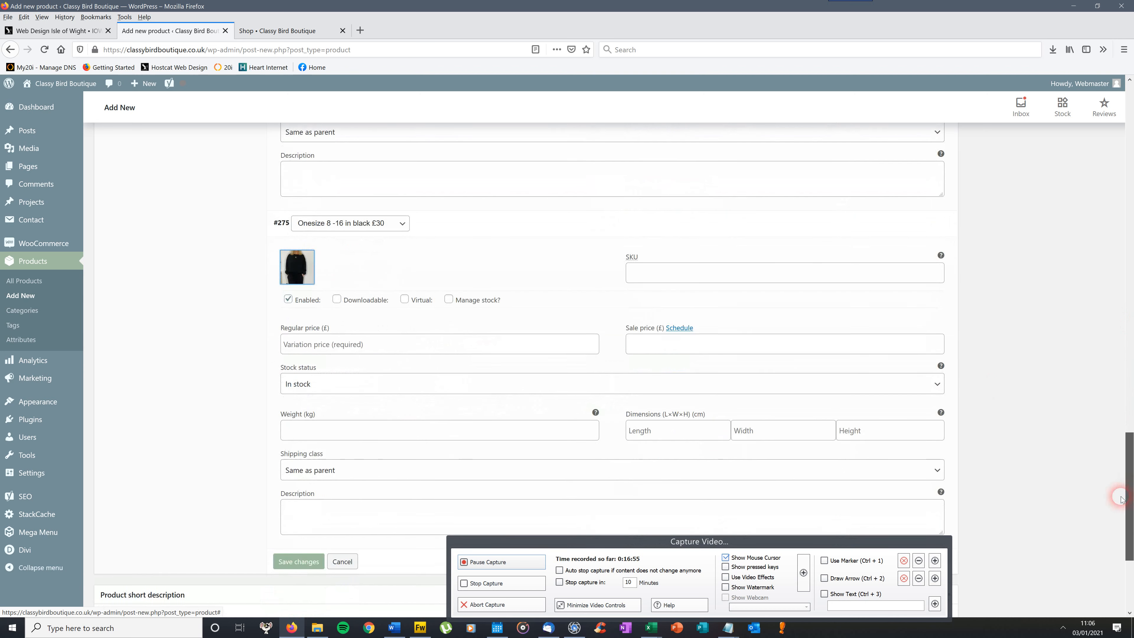
left_click(308, 343)
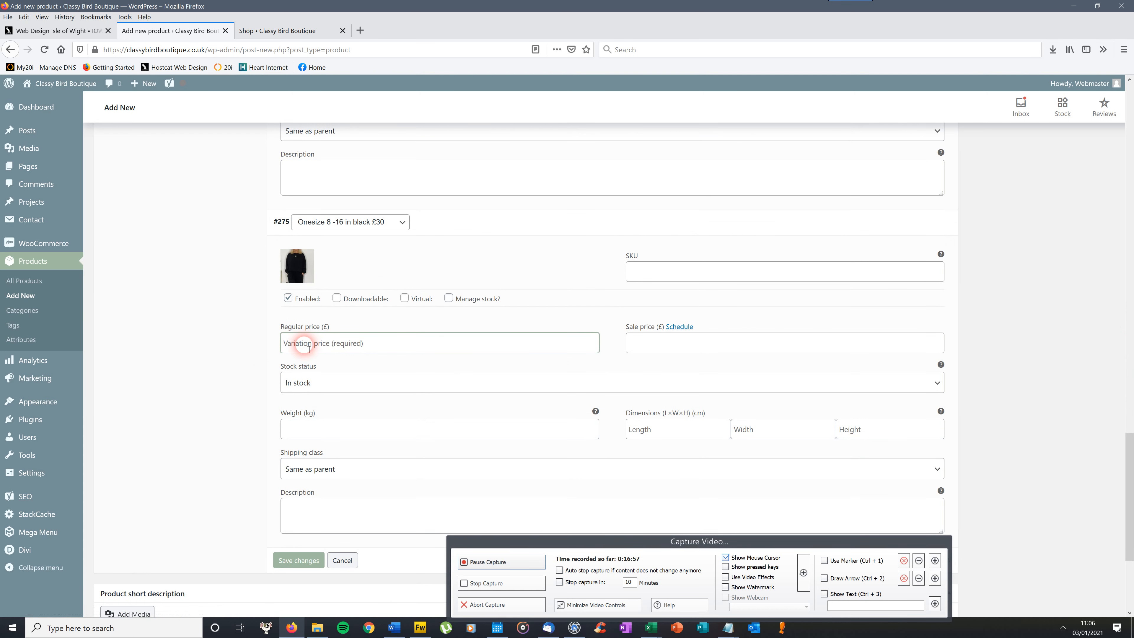
type("30")
left_click(228, 420)
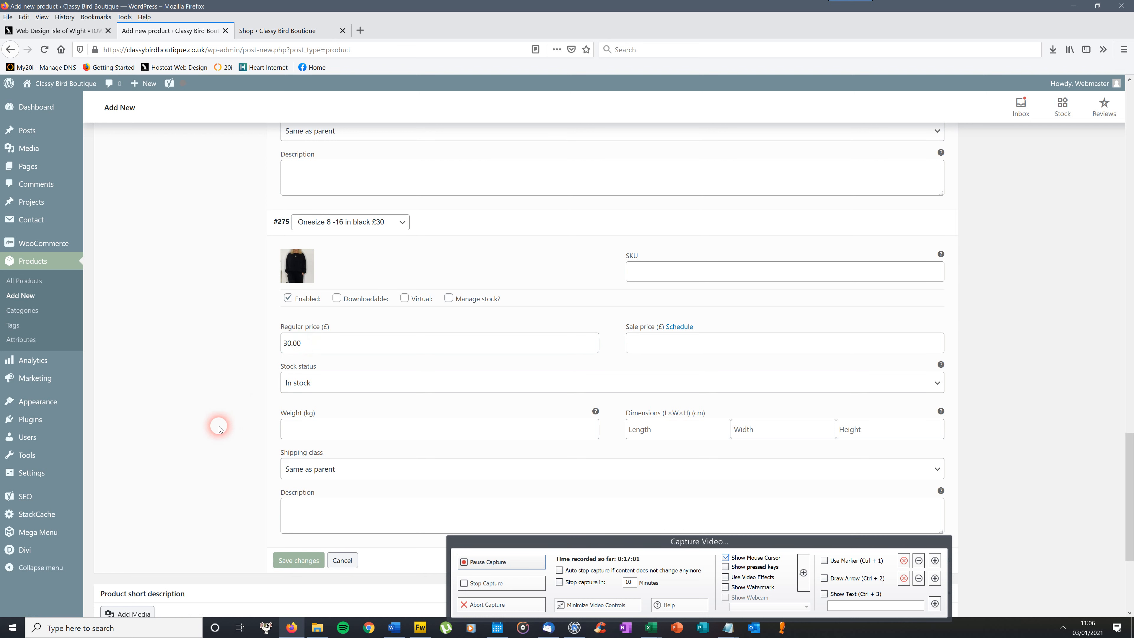
left_click(299, 562)
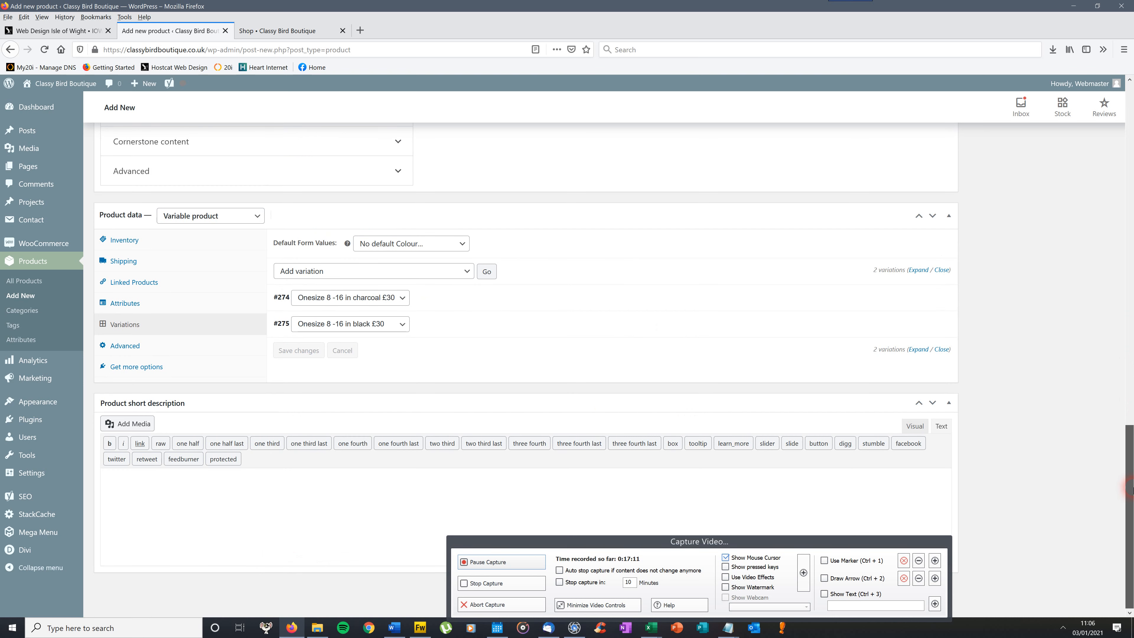
- Copy the full Star Lounge Suit description from the "Re: Loungewear" email in the mail program and paste it into the product short description
left_click(150, 518)
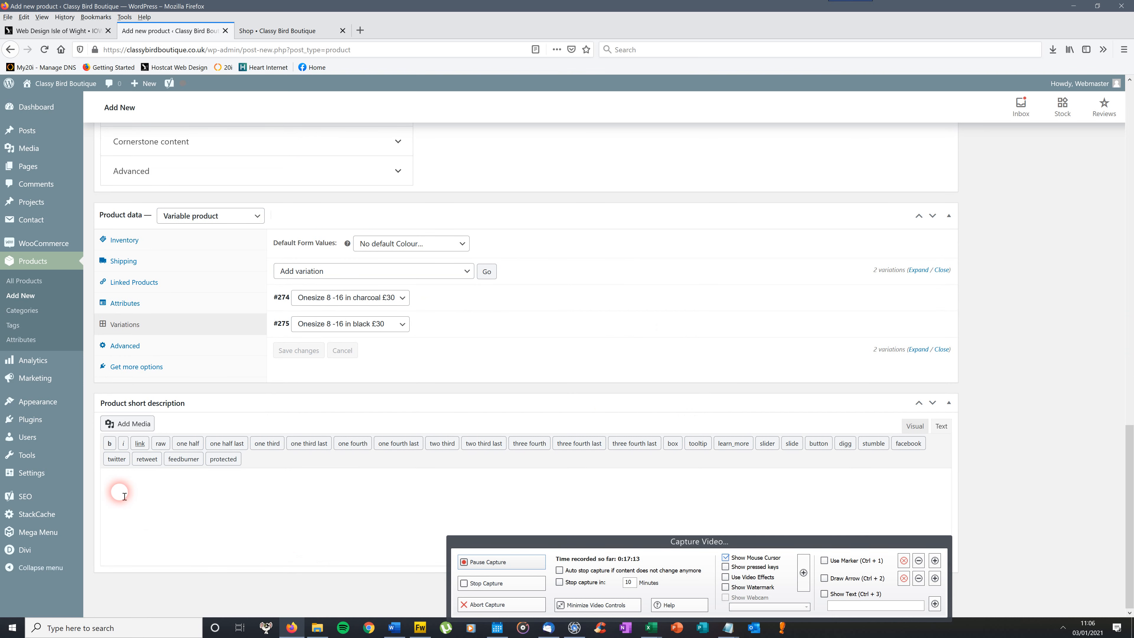
left_click(549, 627)
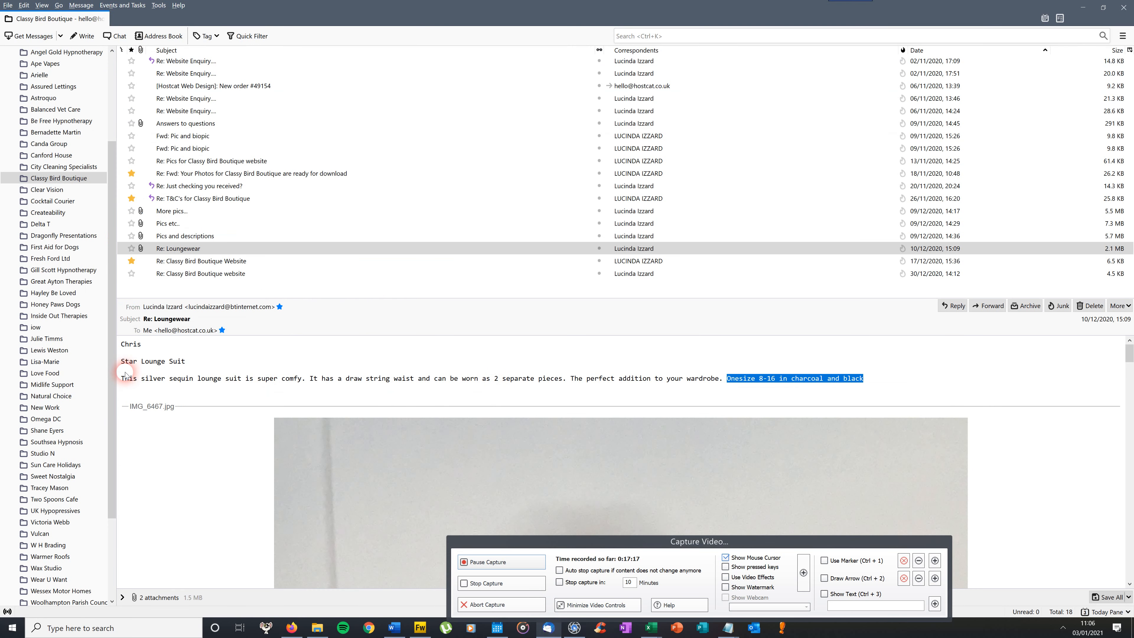
left_click_drag(128, 381, 866, 382)
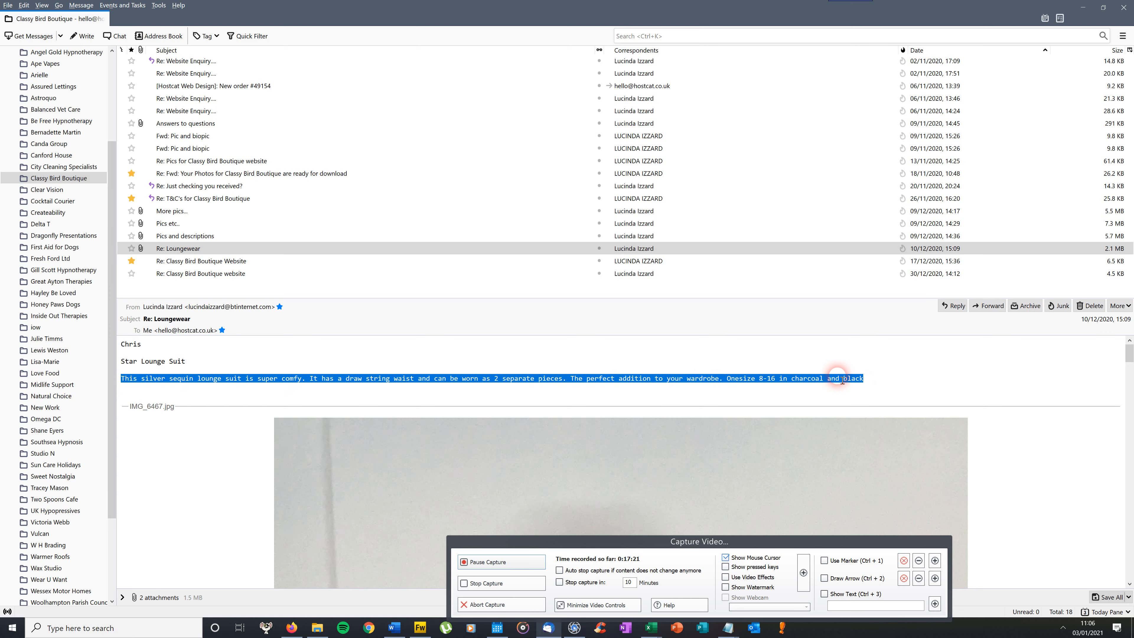
right_click(796, 379)
left_click(813, 385)
left_click(290, 629)
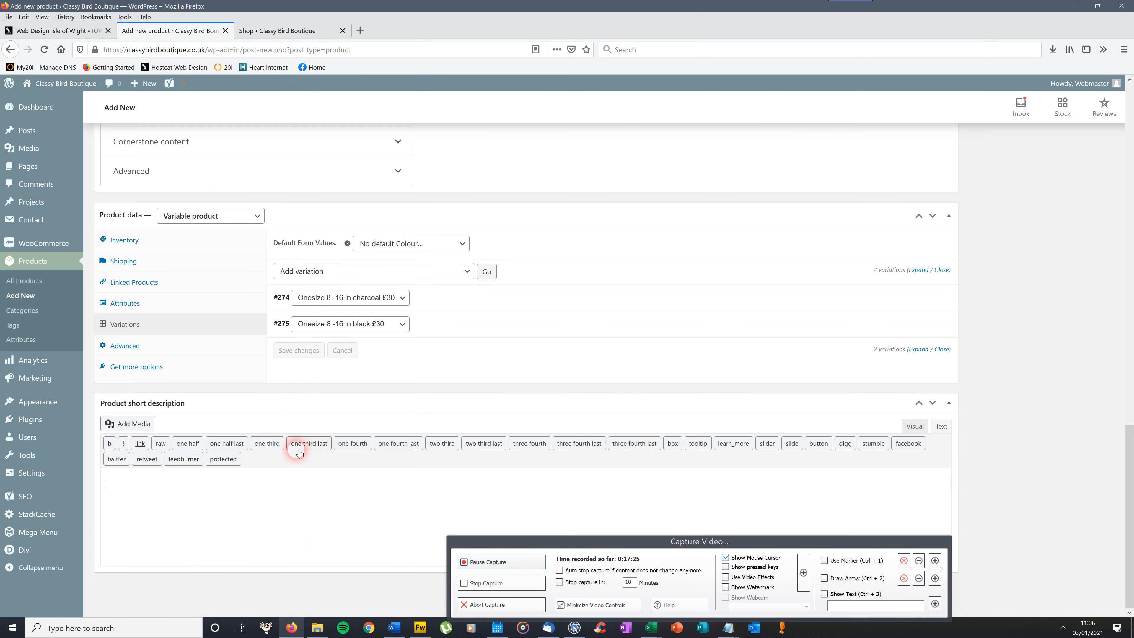
right_click(158, 477)
left_click(189, 513)
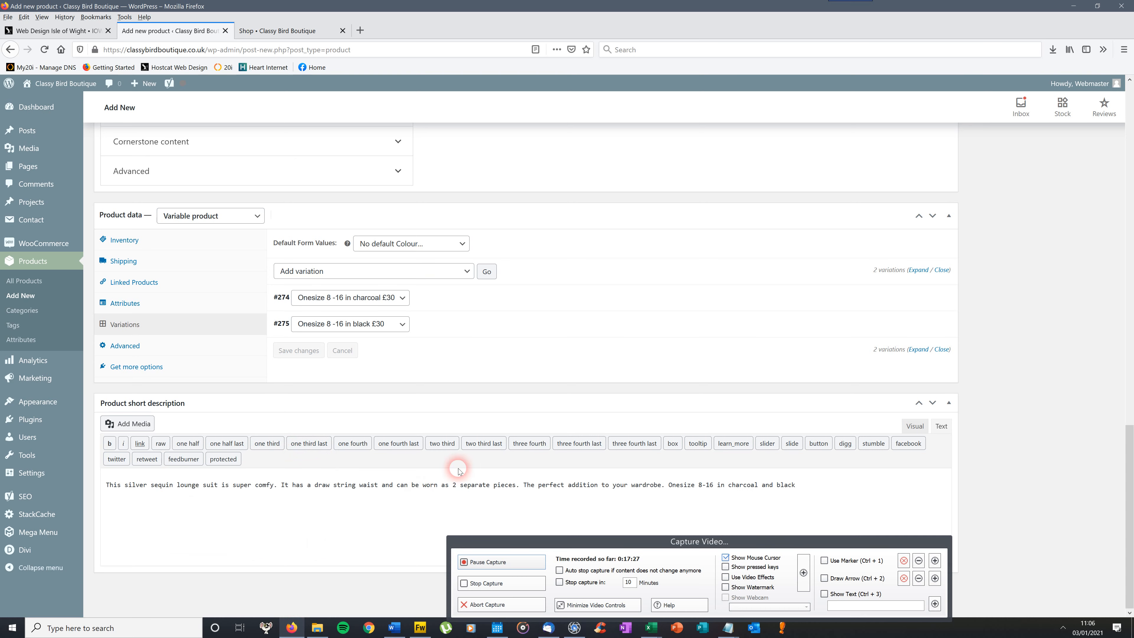
- Set silver2.jpg from the media library as the main product image
left_click_drag(1129, 488, 1131, 291)
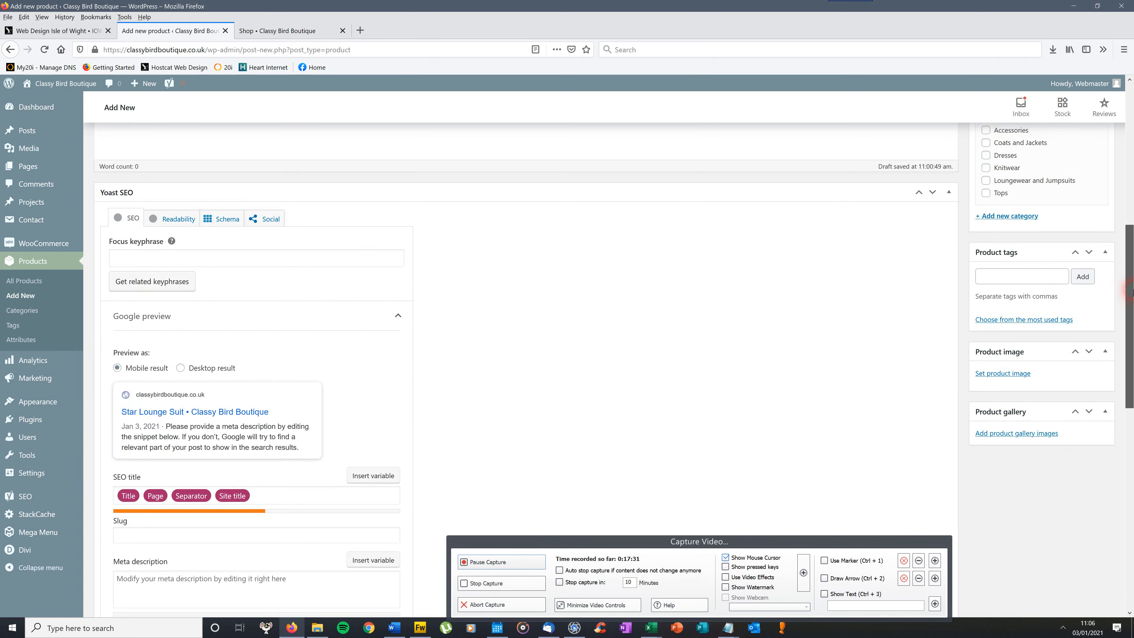
left_click(999, 374)
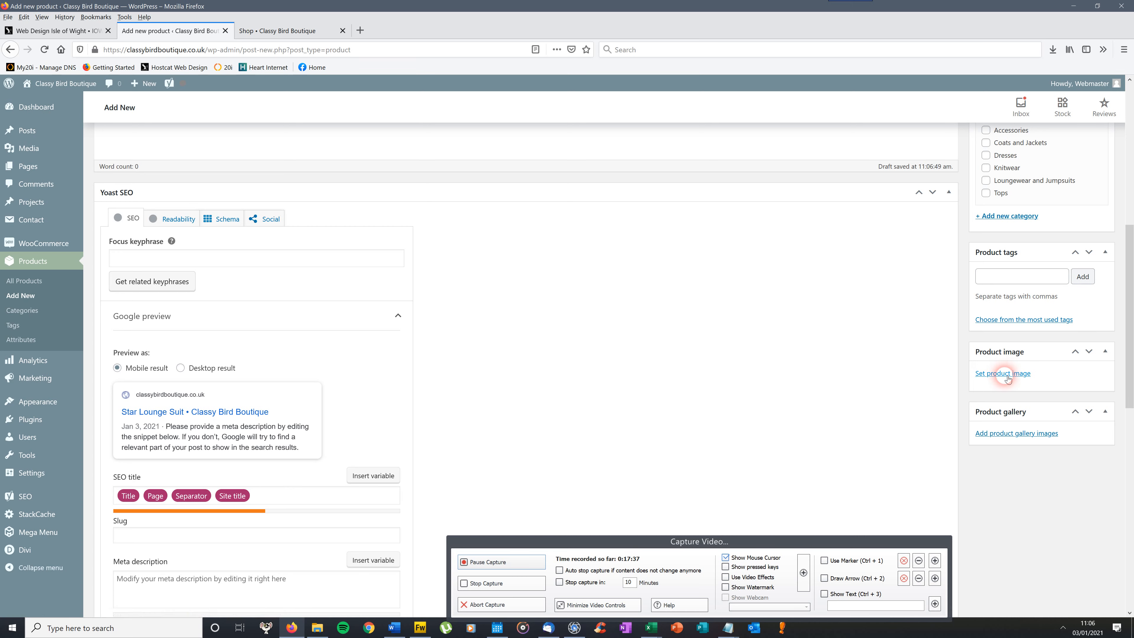
left_click(1005, 377)
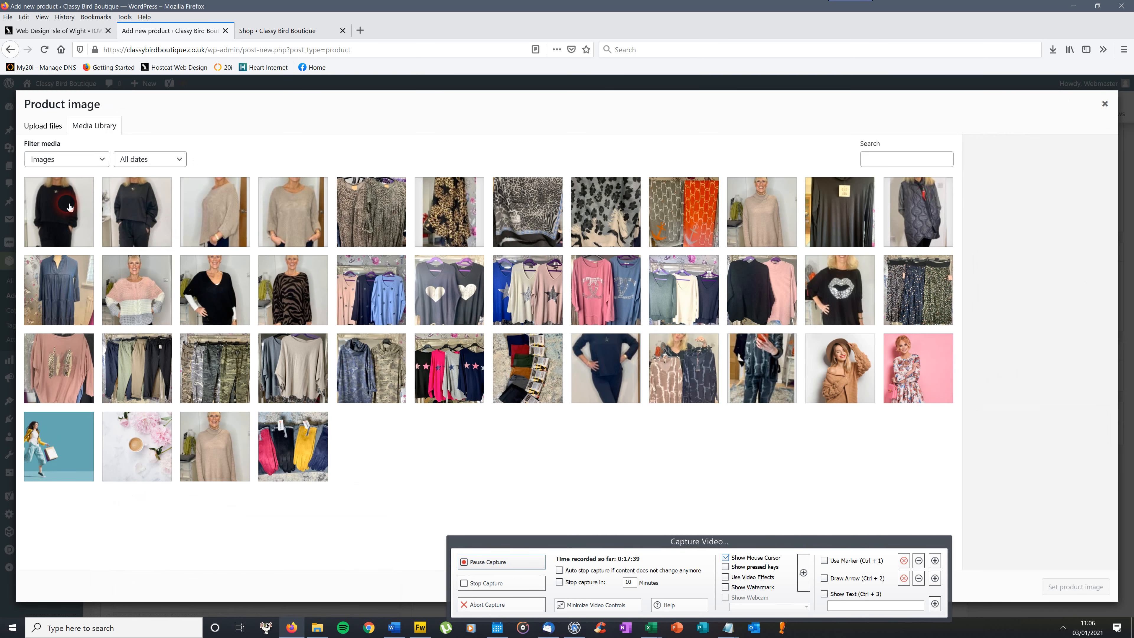
left_click(56, 215)
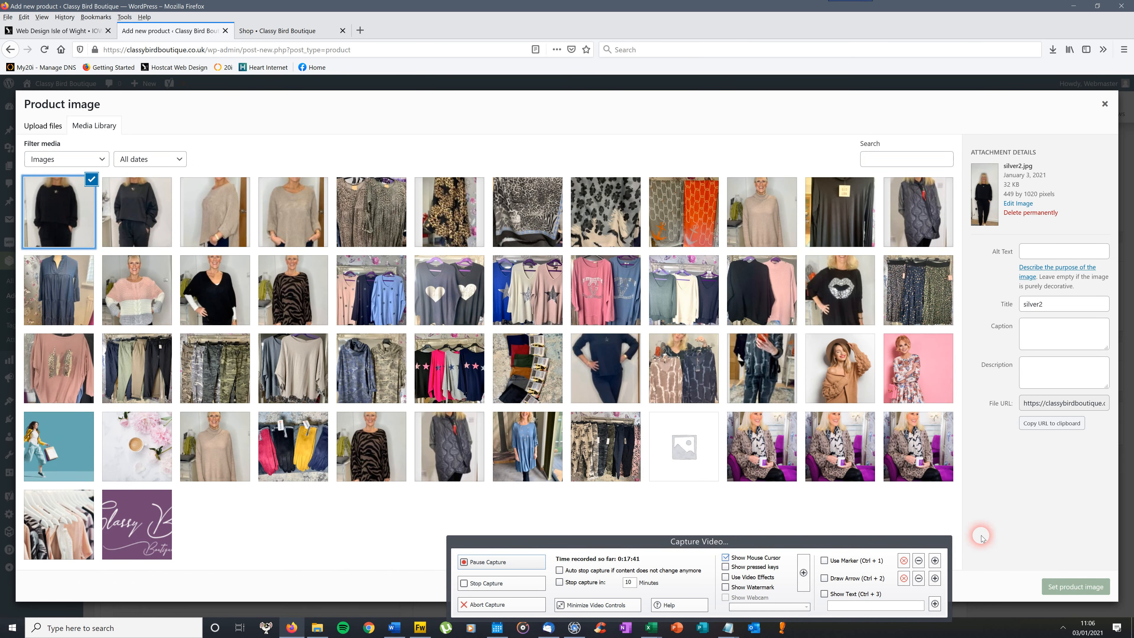
left_click(1072, 588)
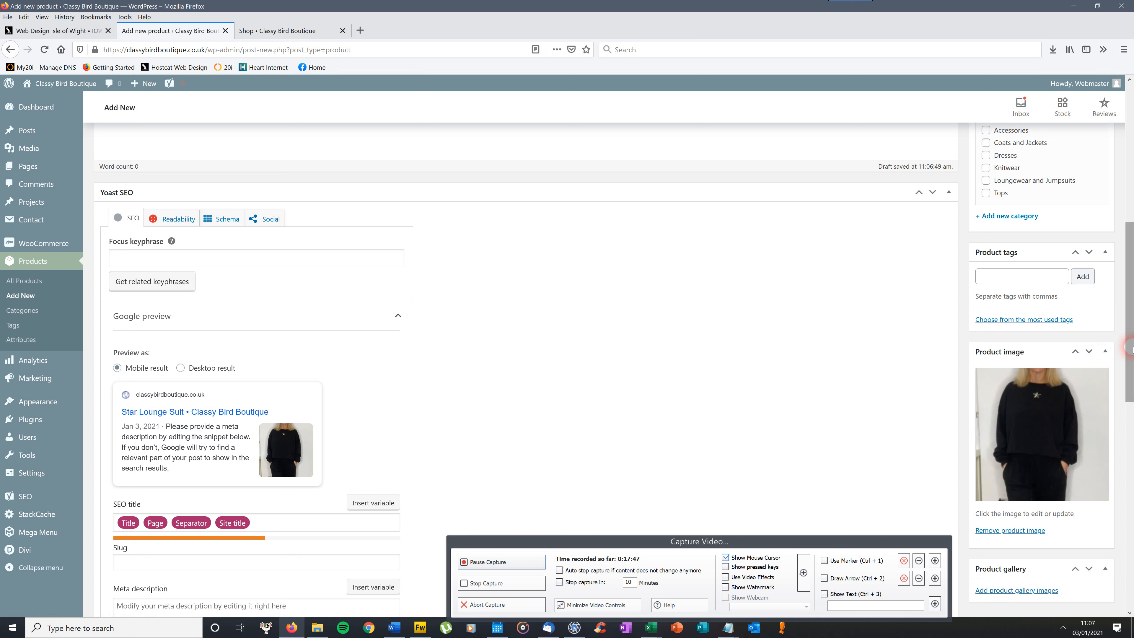
- Assign the product to the Loungewear and Jumpsuits category and publish it
left_click_drag(1129, 360, 1129, 305)
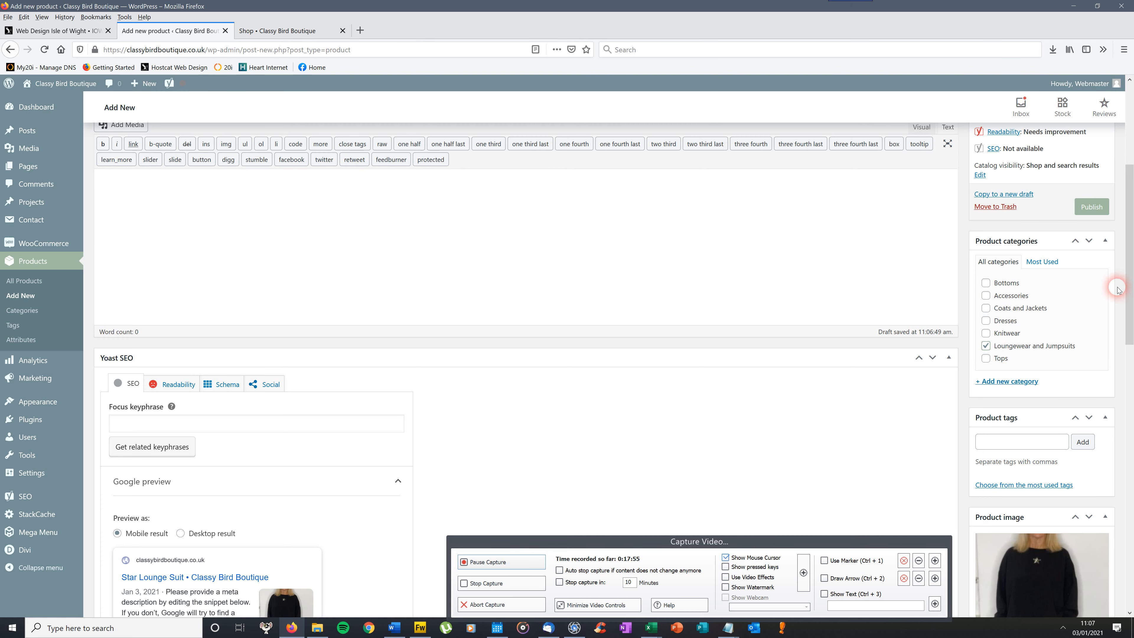
left_click_drag(1128, 289, 1130, 221)
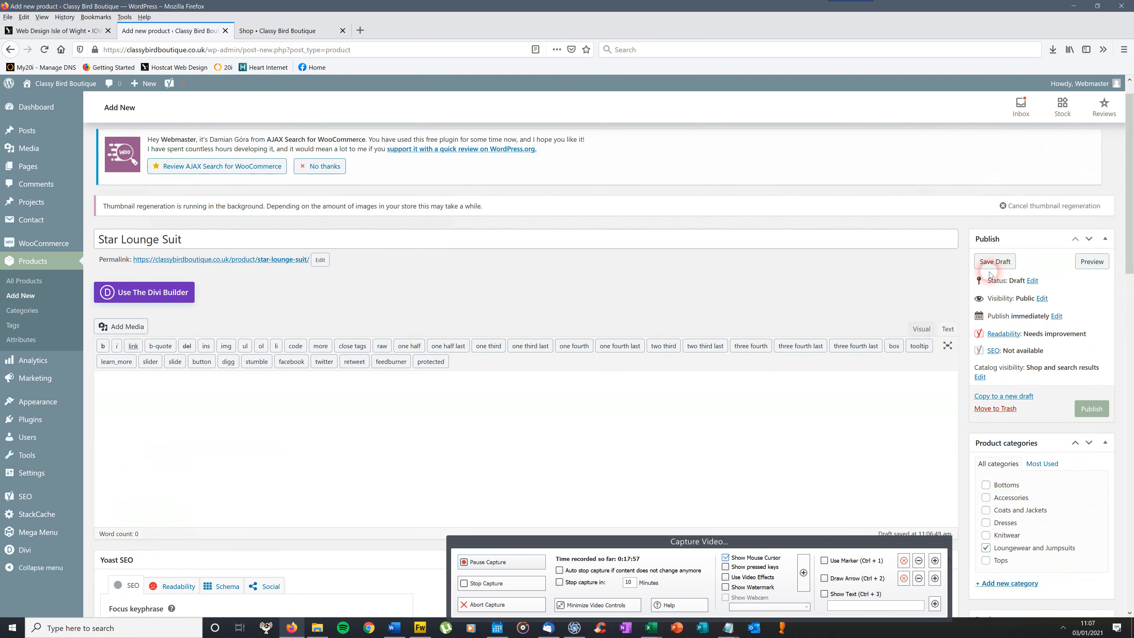
left_click(1090, 410)
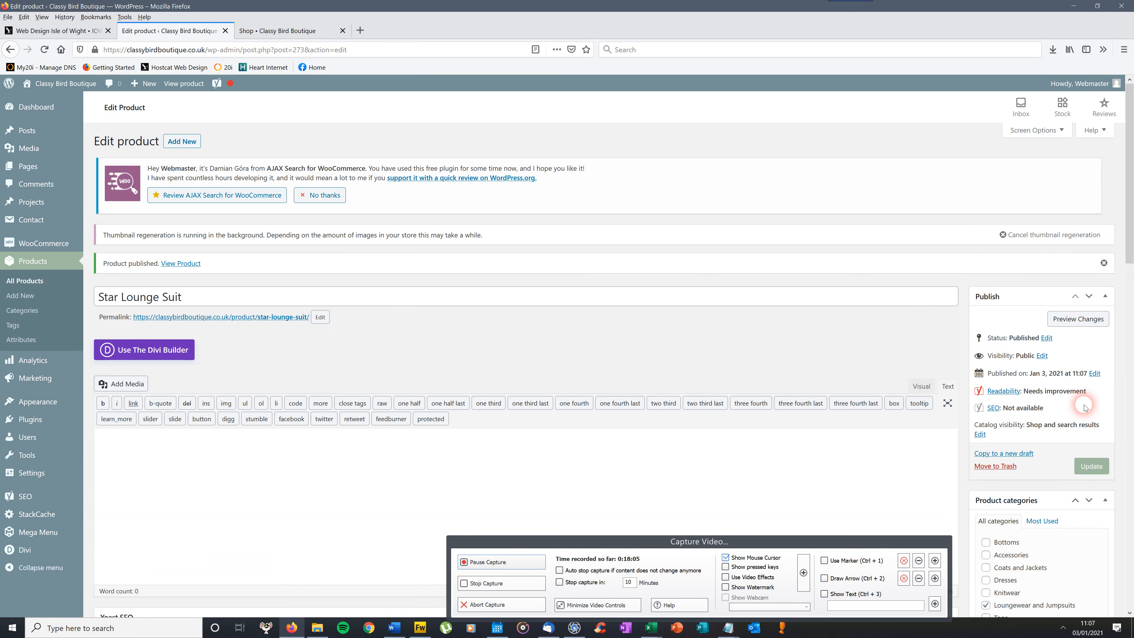
- Reload the public Shop page and open the Loungewear and Jumpsuits category to check the published product
left_click(268, 31)
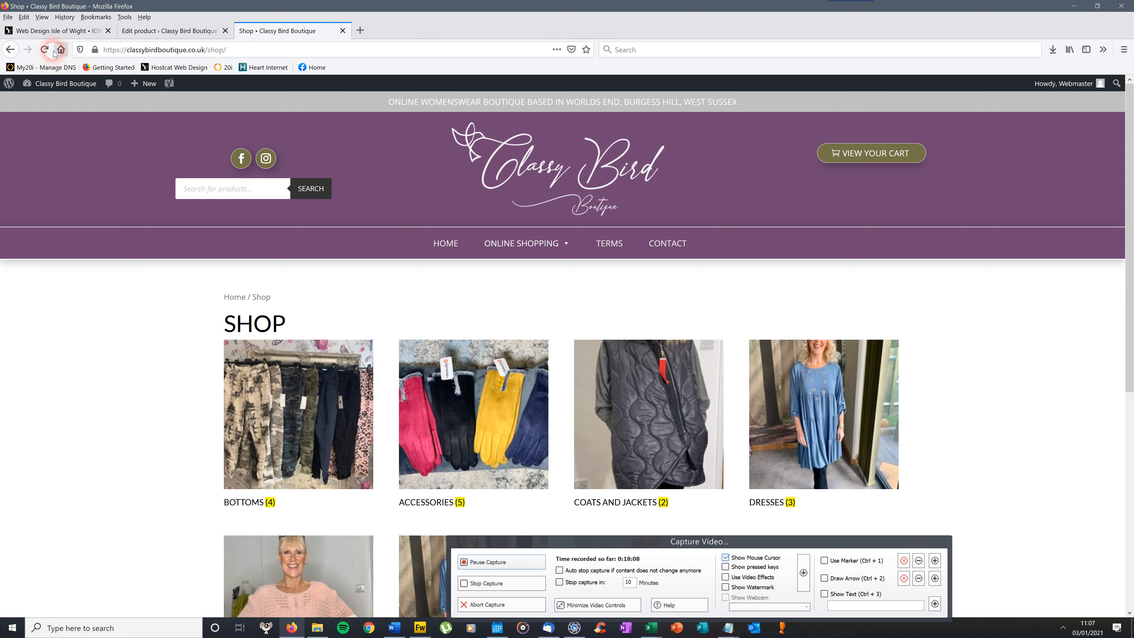
left_click(44, 49)
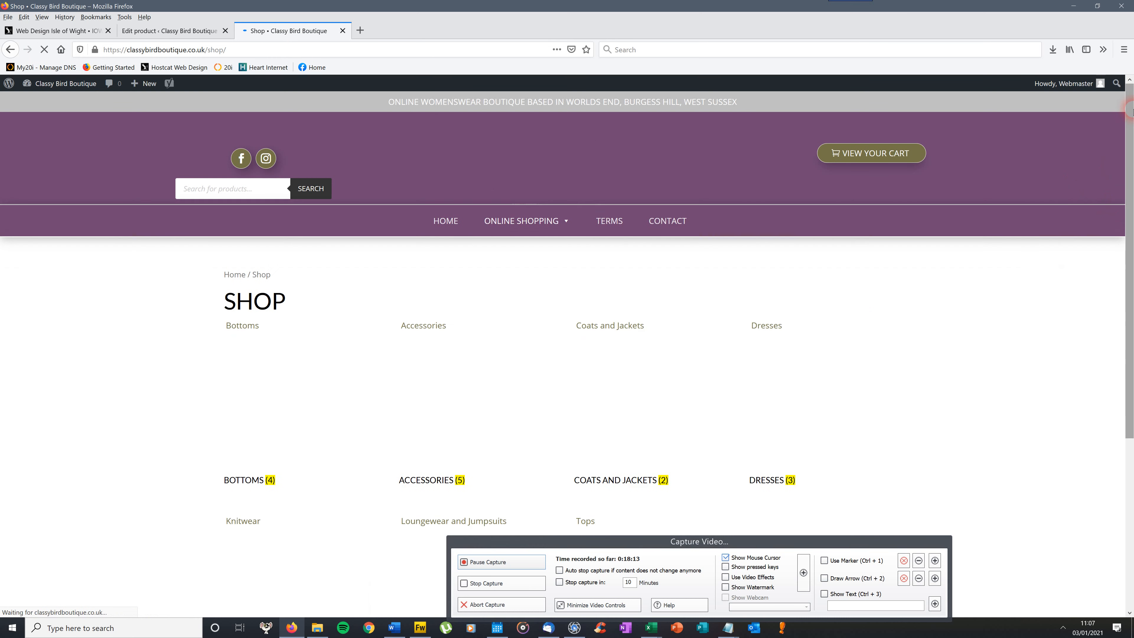
left_click_drag(1131, 117, 1131, 288)
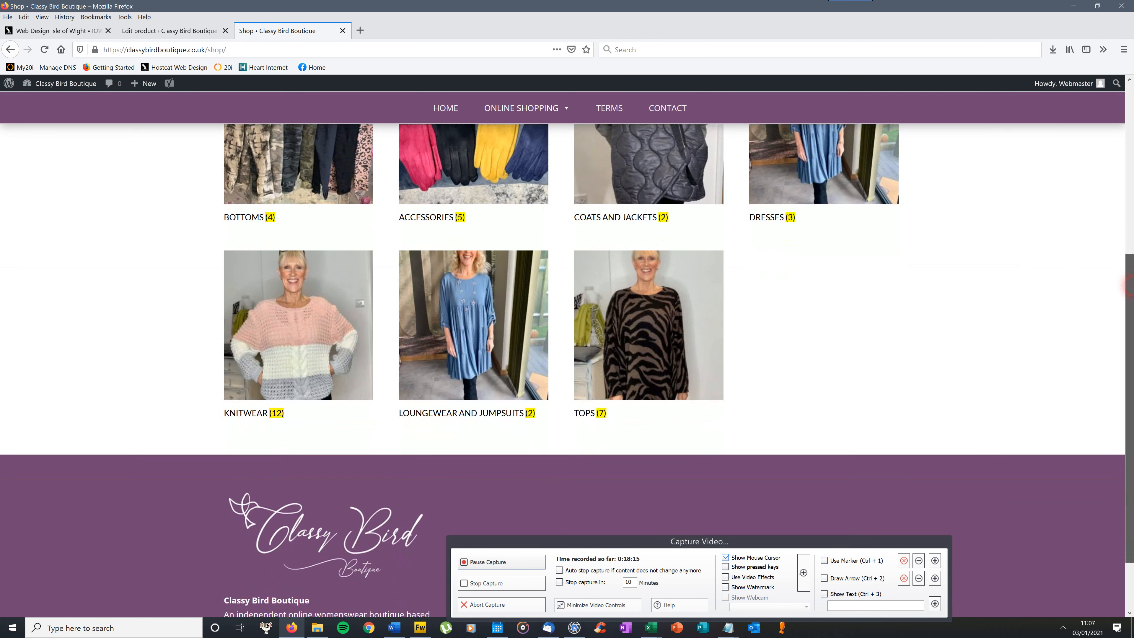
left_click(505, 416)
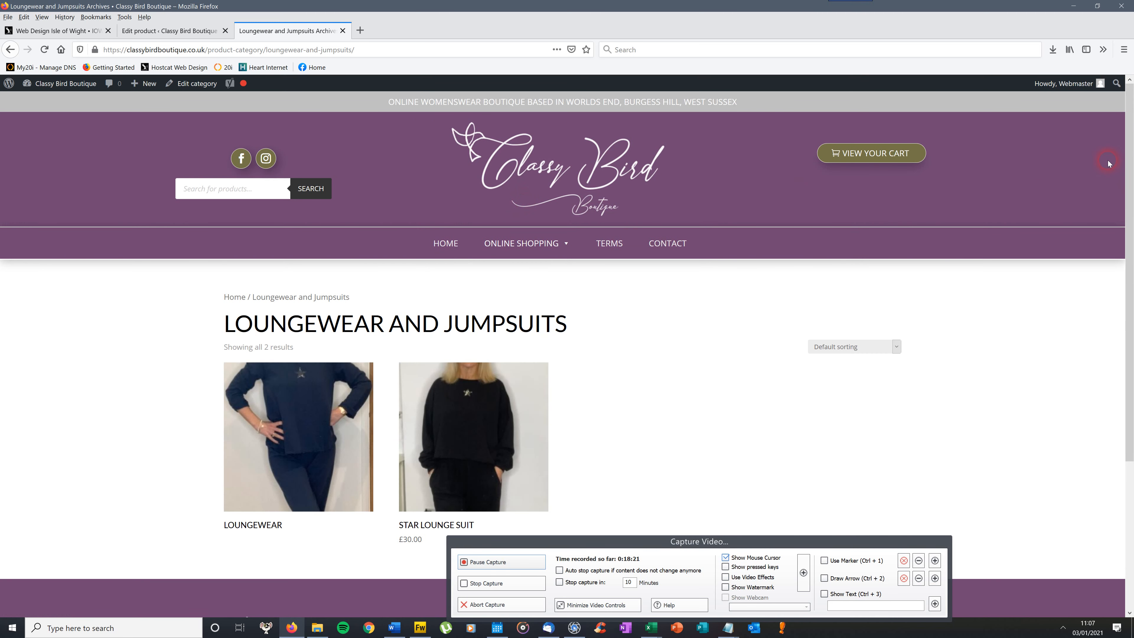
- Open the Star Lounge Suit product page from the category and choose the colour option "Onesize 8 -16 in charcoal £30" to check its image
scroll(444, 435, "down", 2)
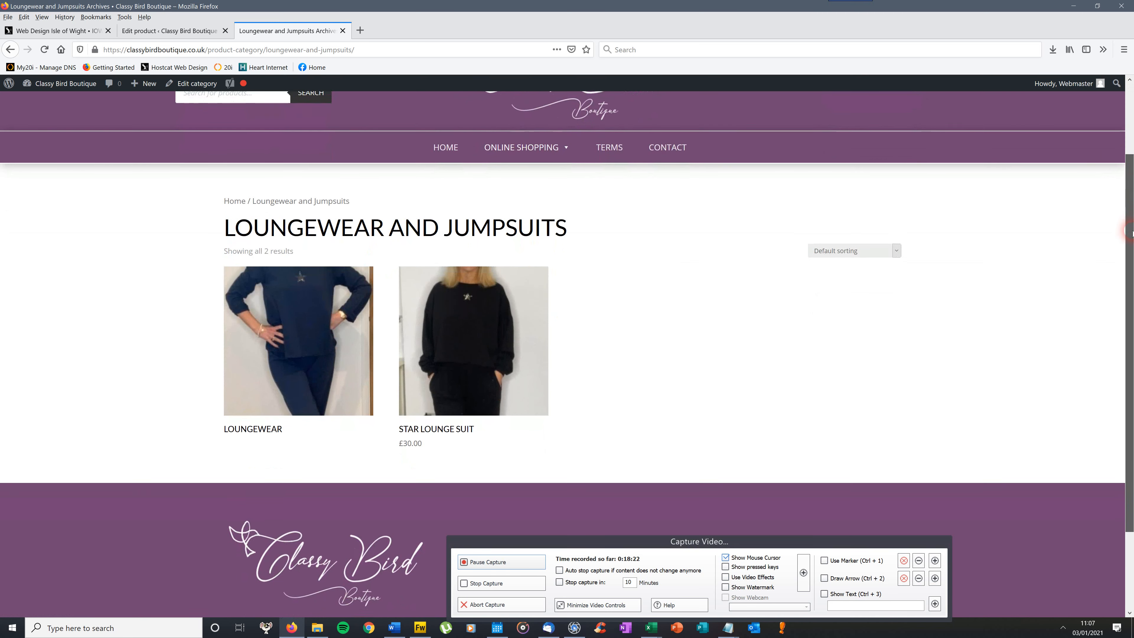
left_click(450, 428)
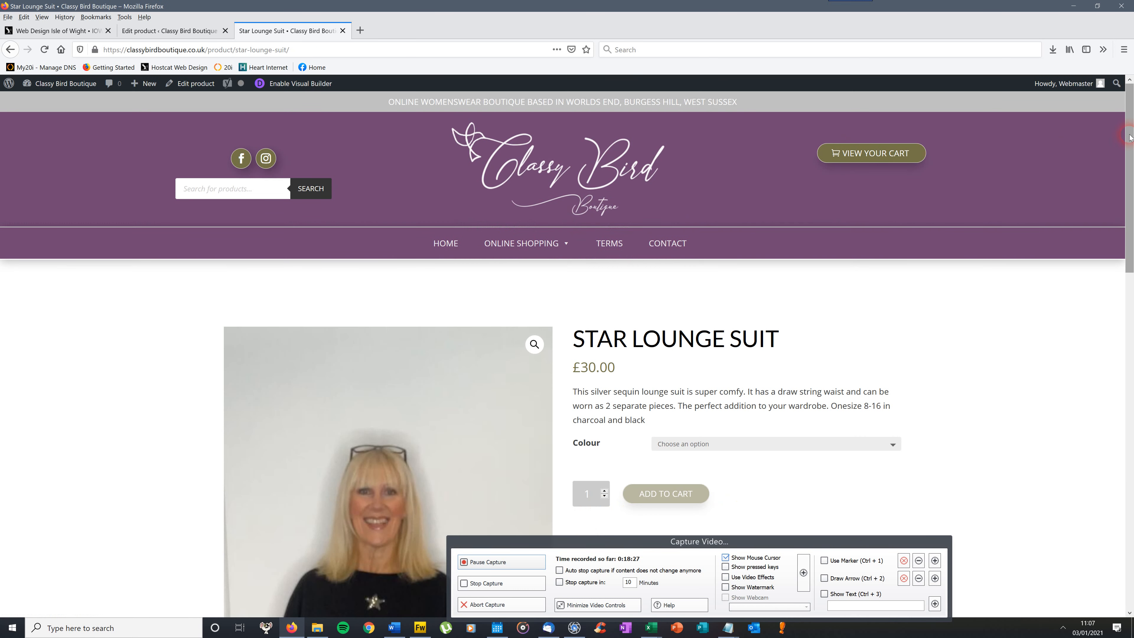
left_click_drag(1129, 137, 1129, 186)
left_click(765, 285)
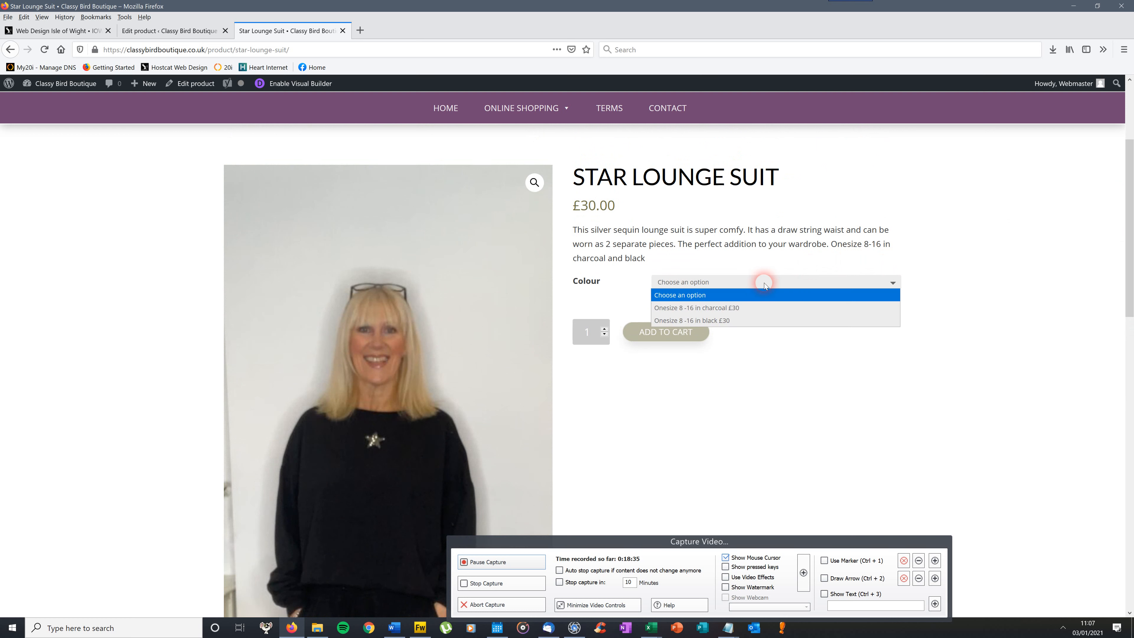
left_click(723, 309)
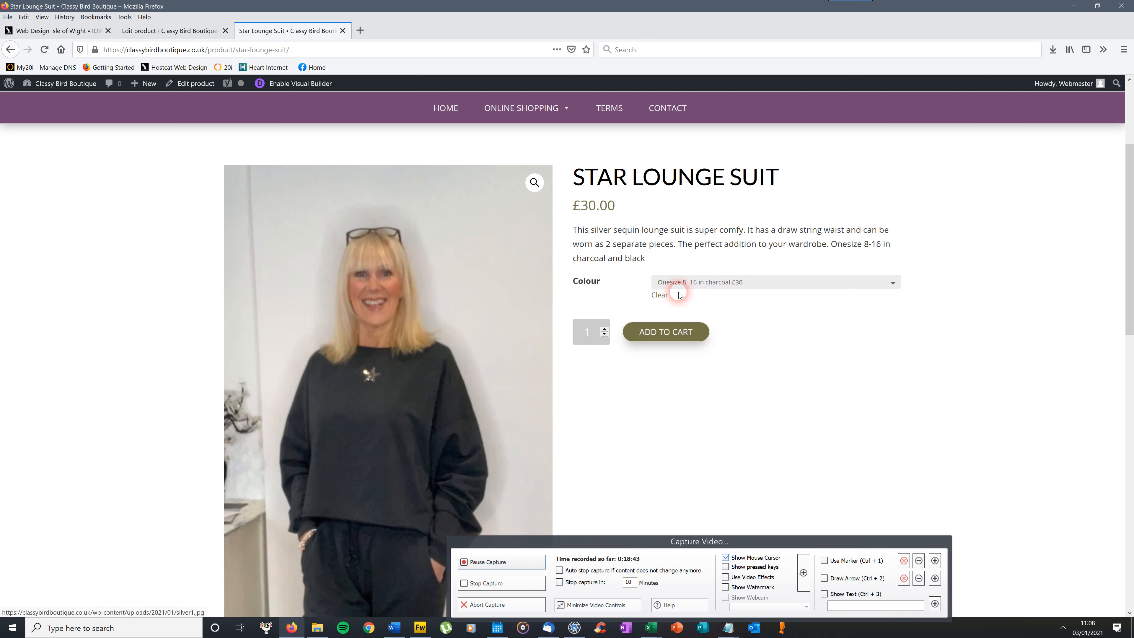
- Choose the colour option "Onesize 8 -16 in black £30" for the Star Lounge Suit and add it to the cart
left_click(758, 286)
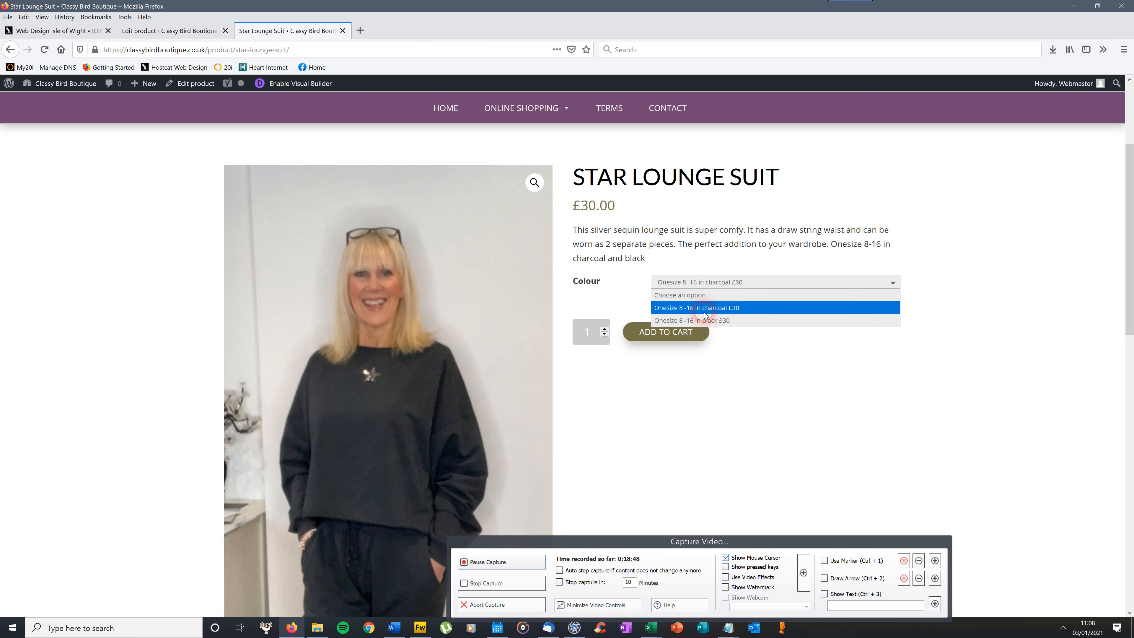
left_click(695, 321)
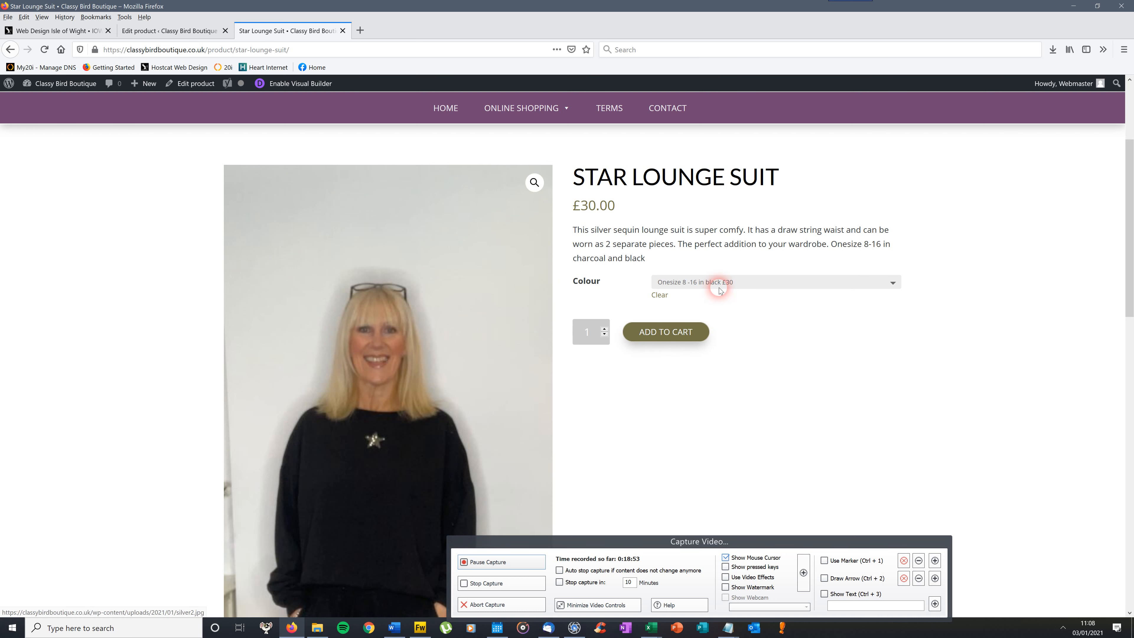
left_click(666, 334)
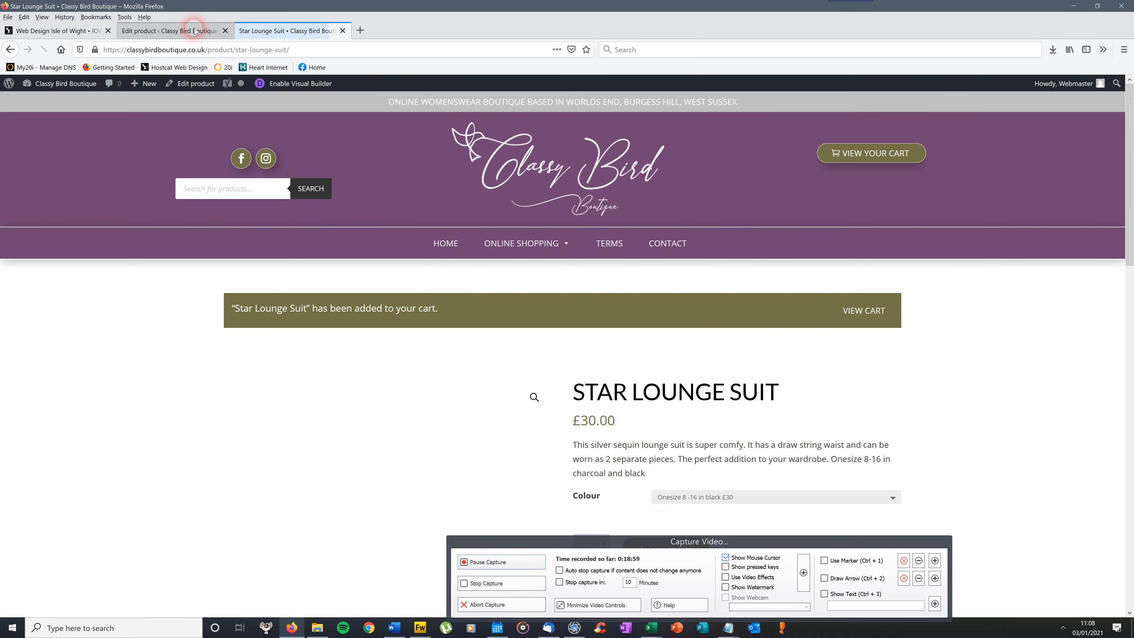
- Return to the shop's admin, list all products and open the Padded Gilet for editing
left_click(195, 31)
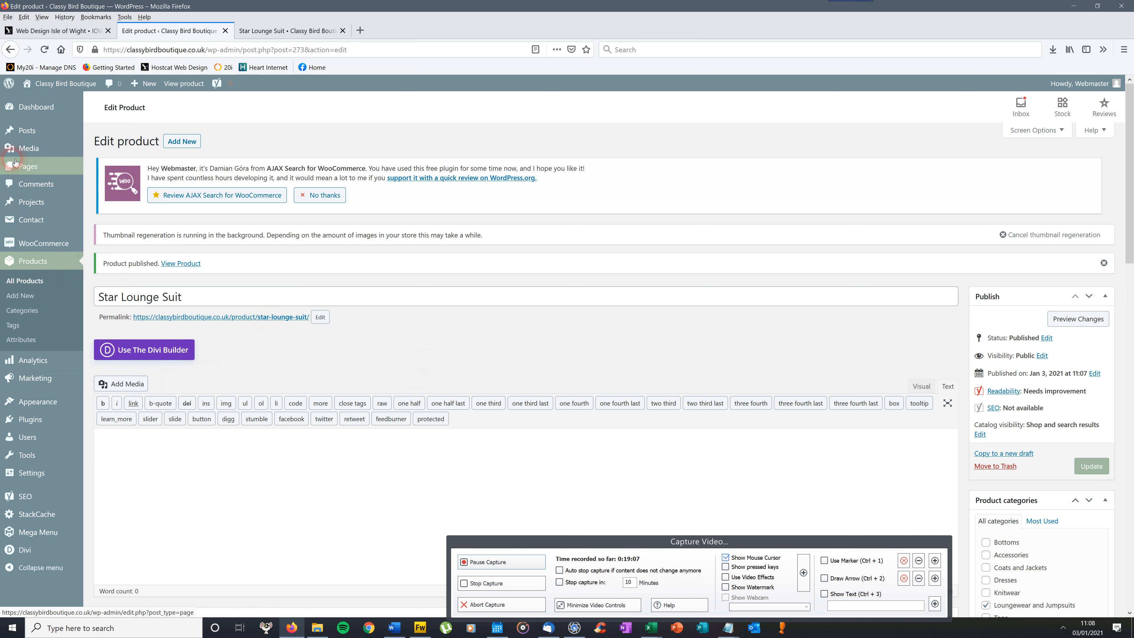
mouse_move(28, 167)
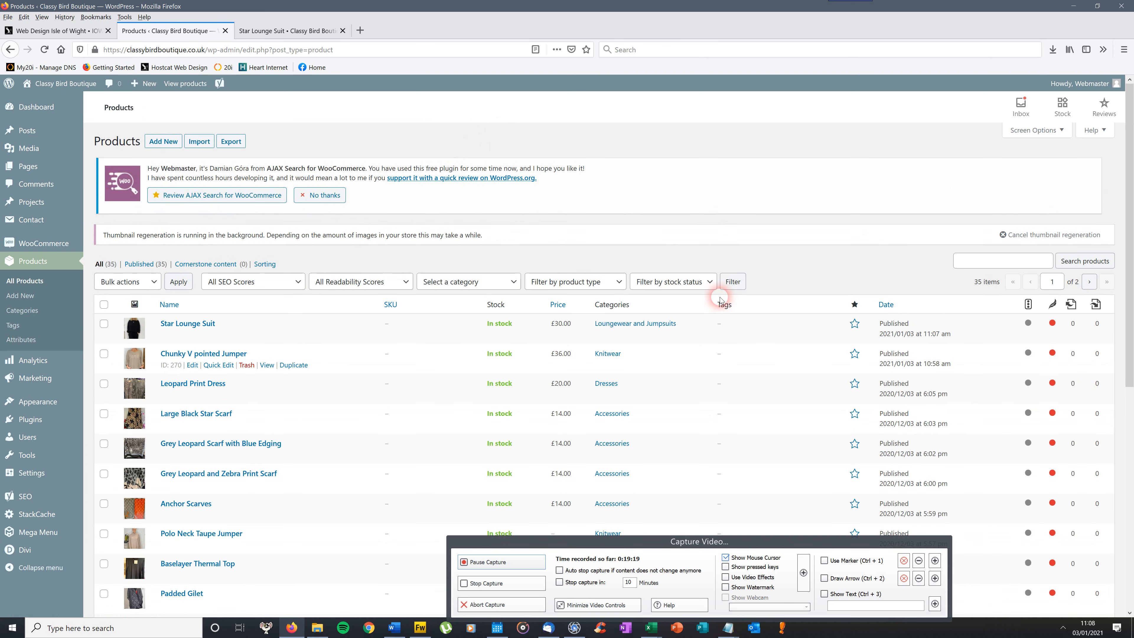
left_click_drag(1130, 144, 1132, 249)
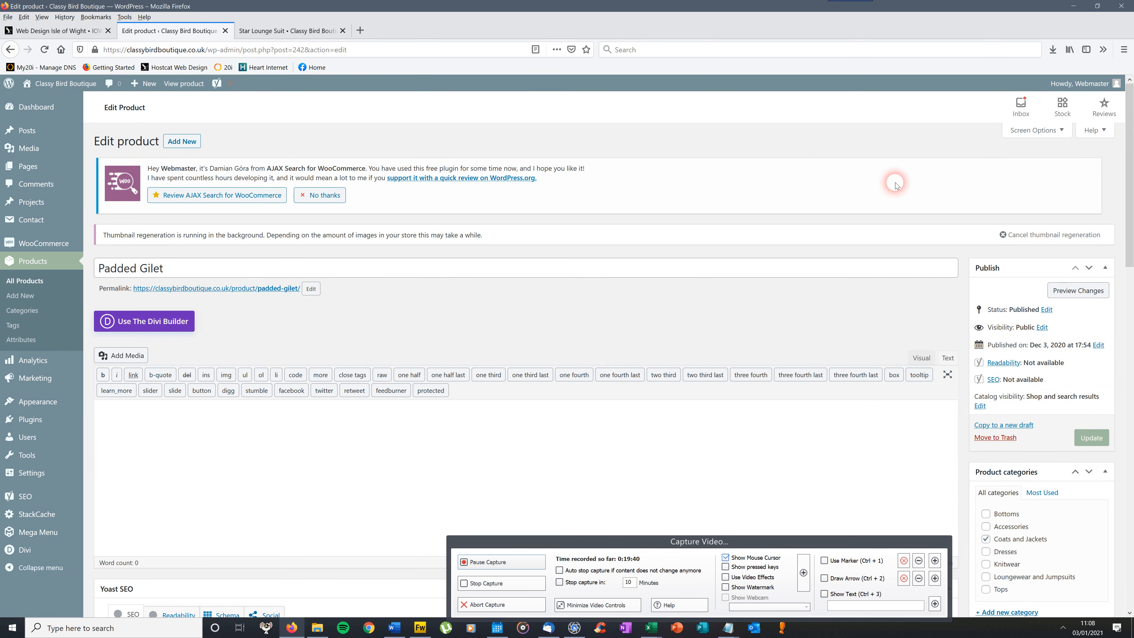
- Review the Padded Gilet's product data, short description, image and category, and update the product
left_click_drag(1130, 111, 1130, 418)
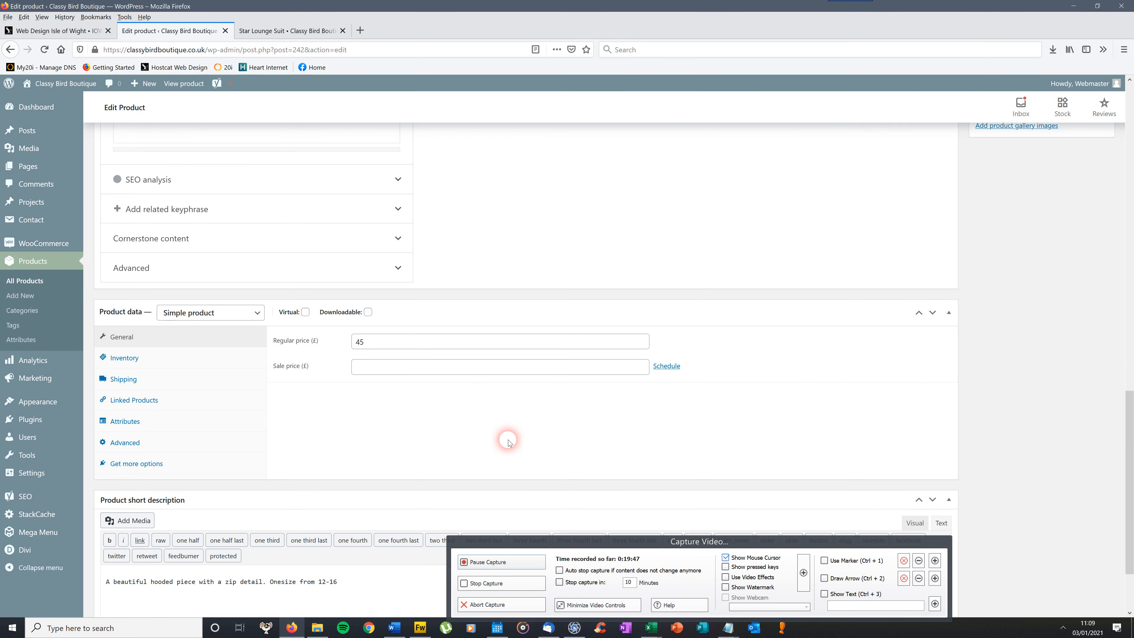
left_click_drag(1132, 448, 1132, 481)
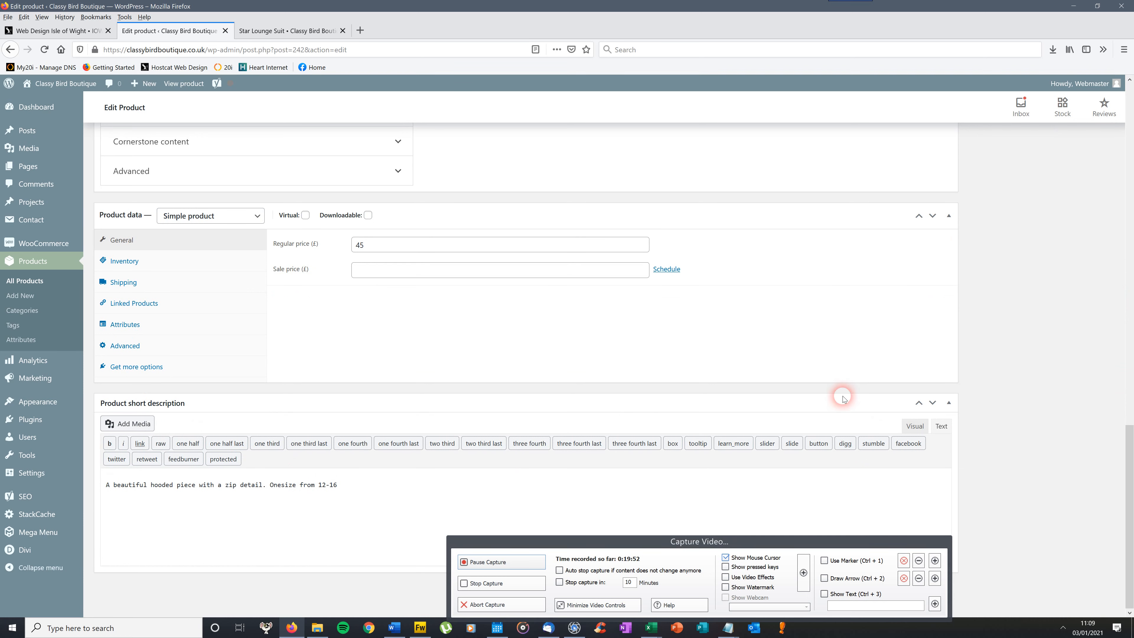
left_click_drag(1129, 440, 1130, 293)
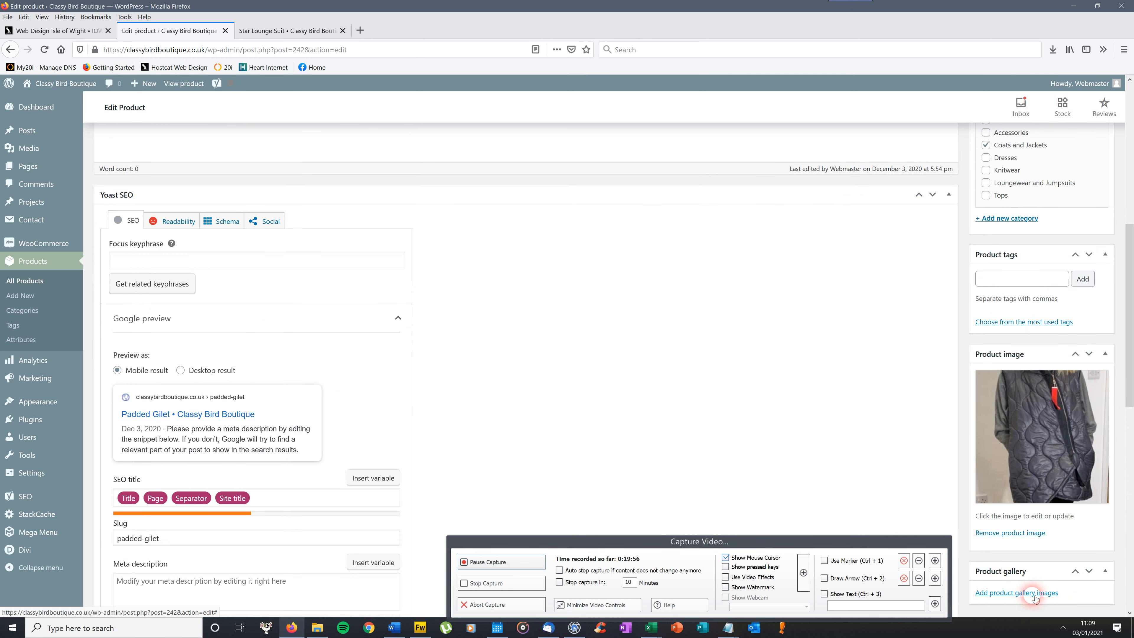
scroll(1130, 225, "up", 4)
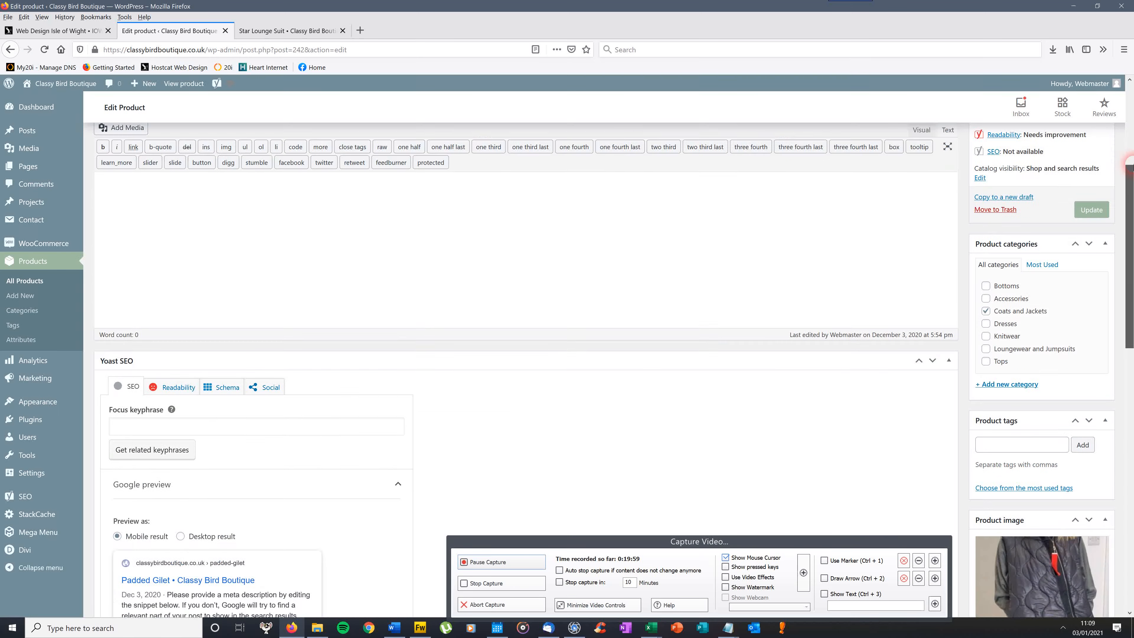
scroll(1131, 174, "up", 4)
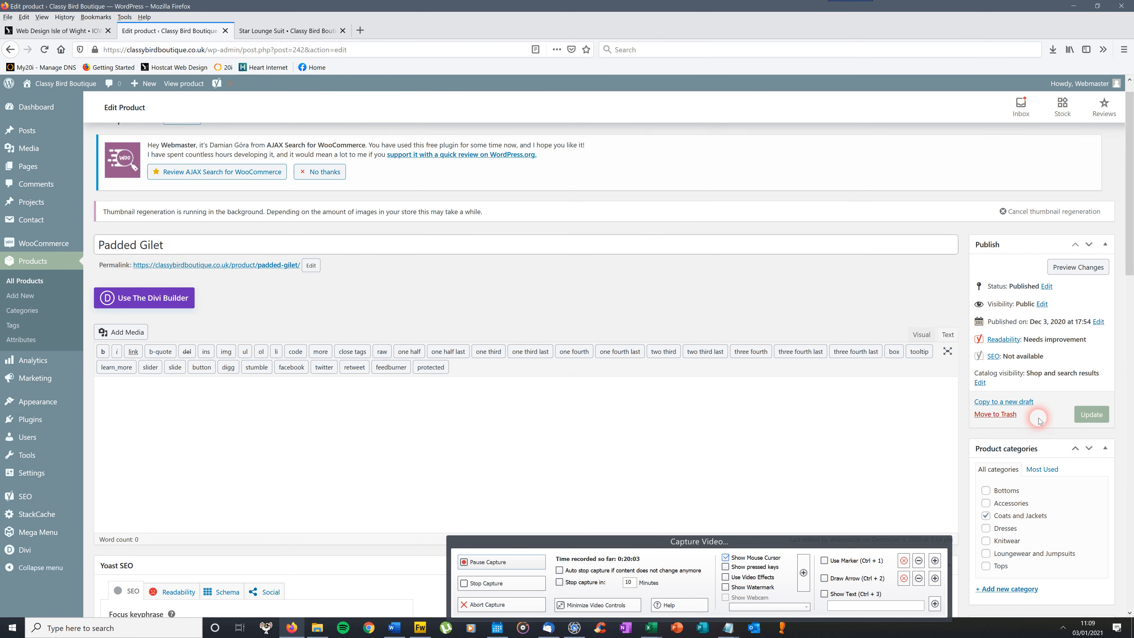
left_click(1096, 415)
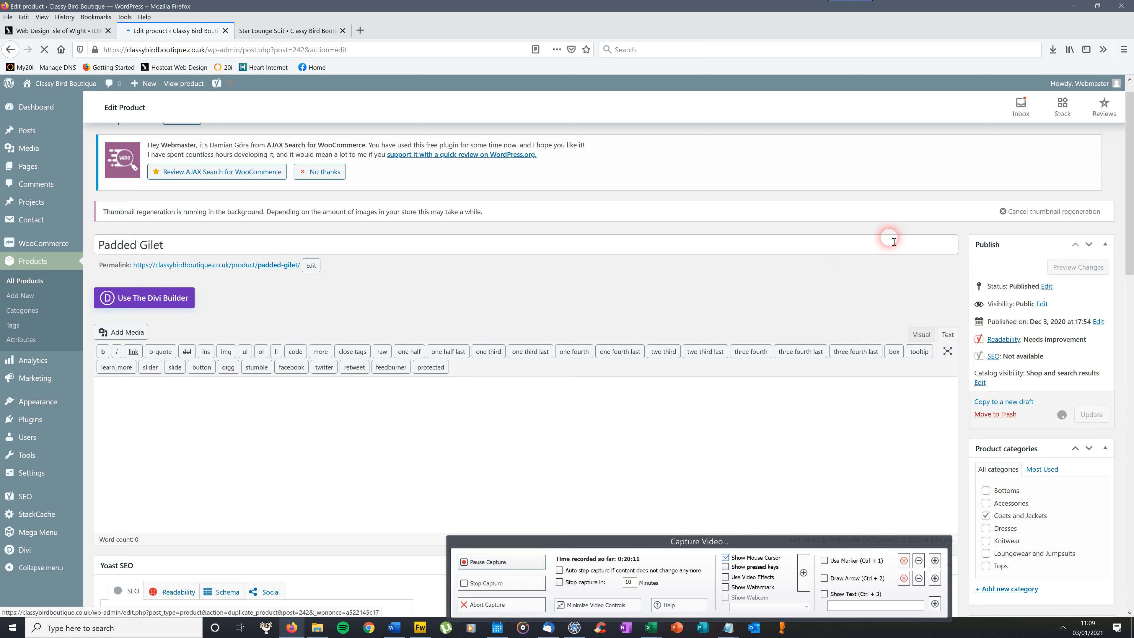